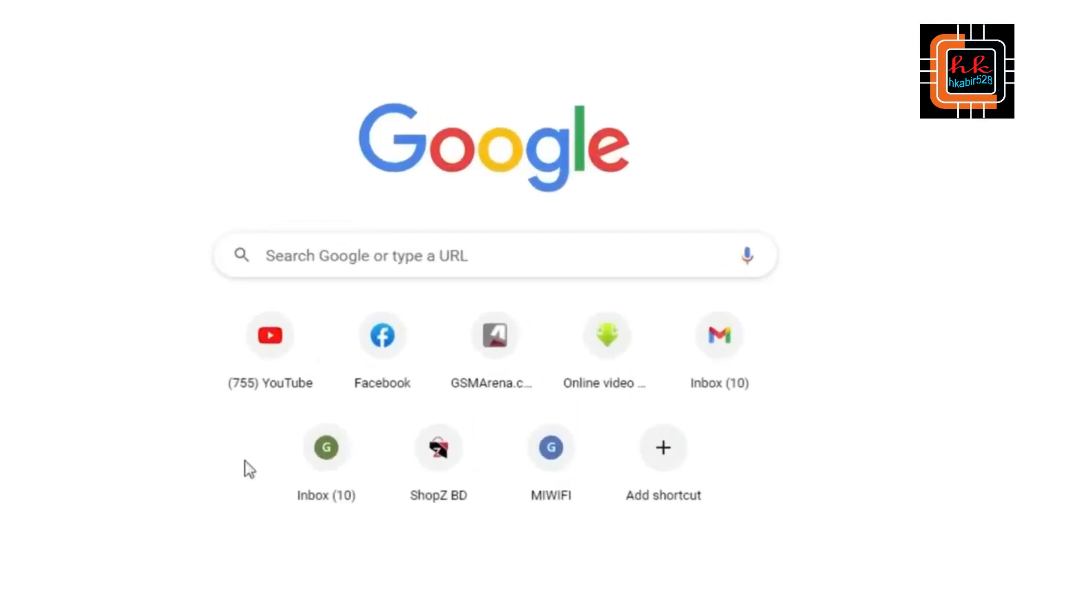
# Search Google for 'police clearance certificate' and open the 'Home - Bangladesh Police' result
pyautogui.click(346, 256)
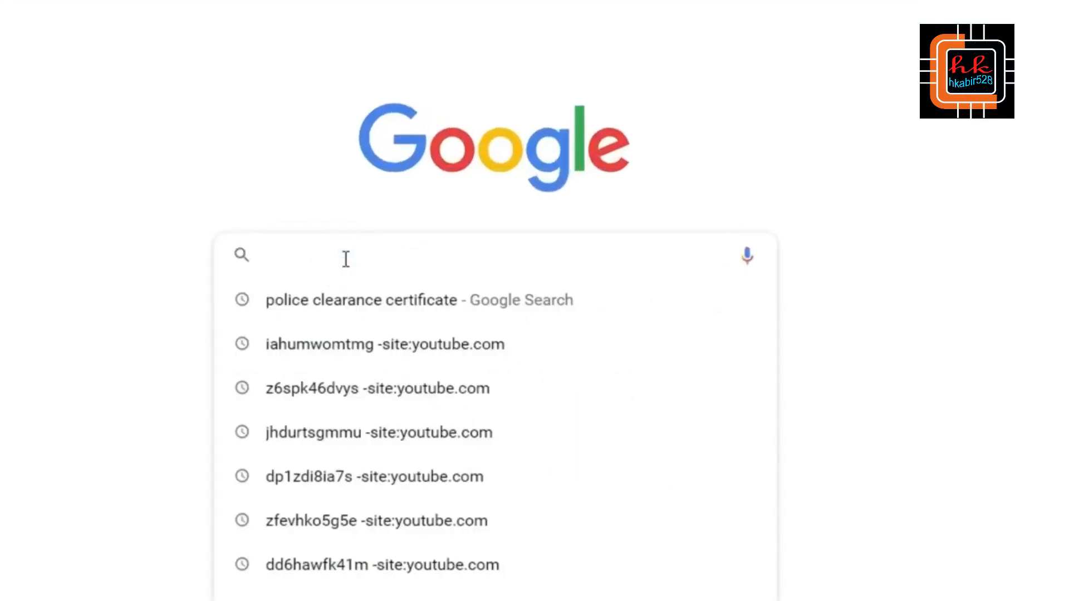
pyautogui.write('POlice clearance certificate')
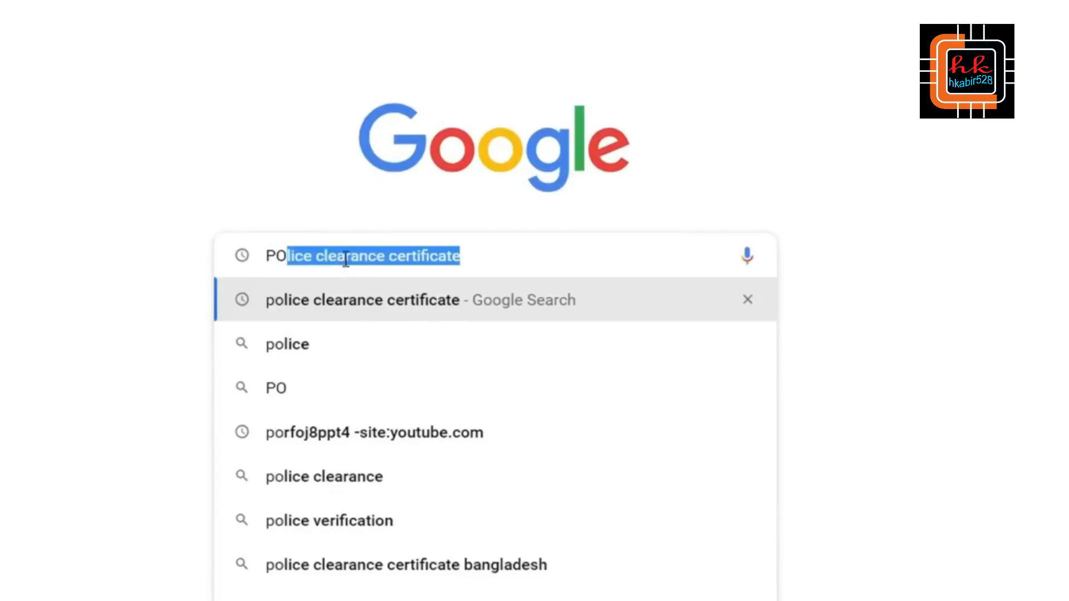
pyautogui.press('Return')
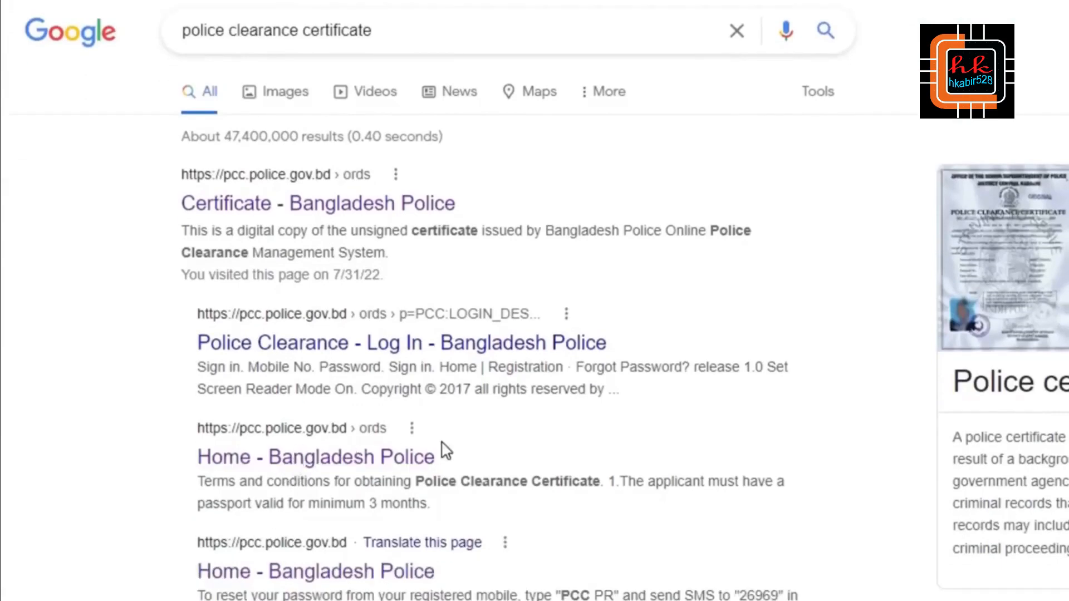
pyautogui.click(330, 460)
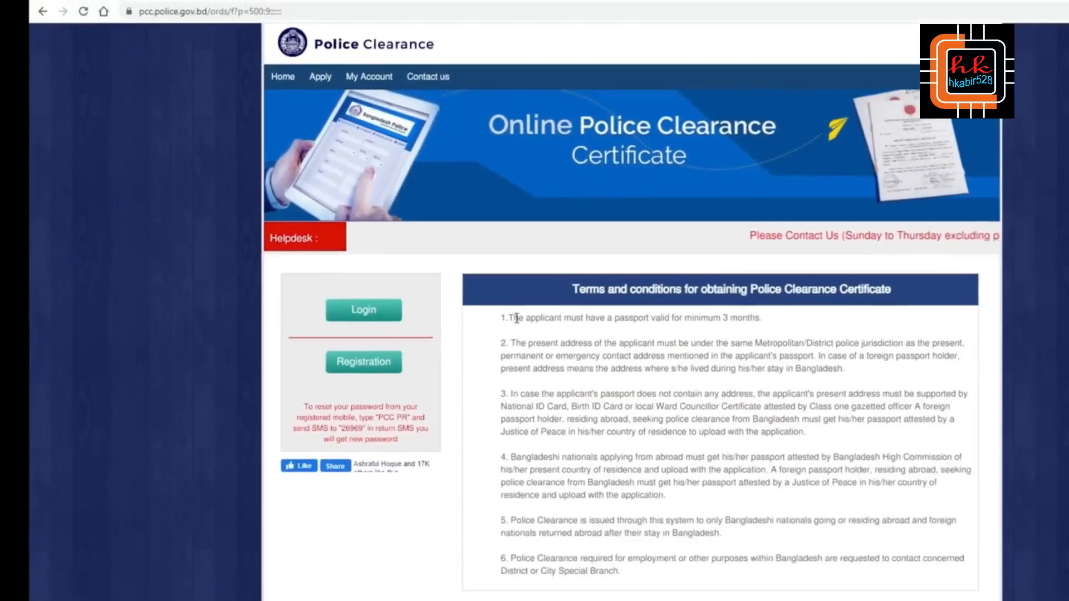
# Start a new registration and enter the applicant's name, mobile number and NID number
pyautogui.click(359, 363)
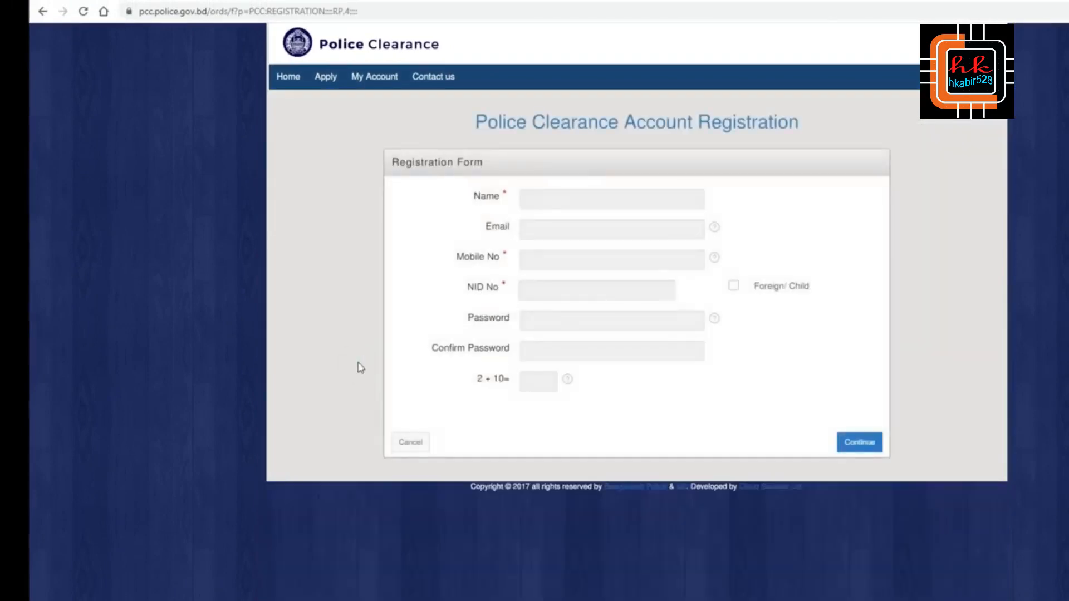
pyautogui.click(596, 196)
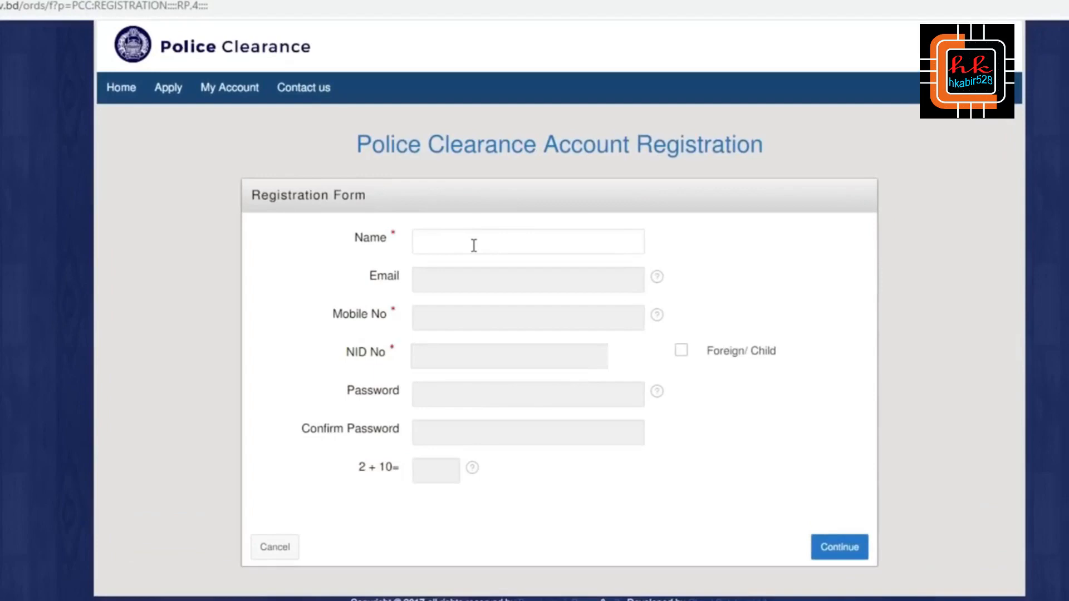
pyautogui.click(474, 246)
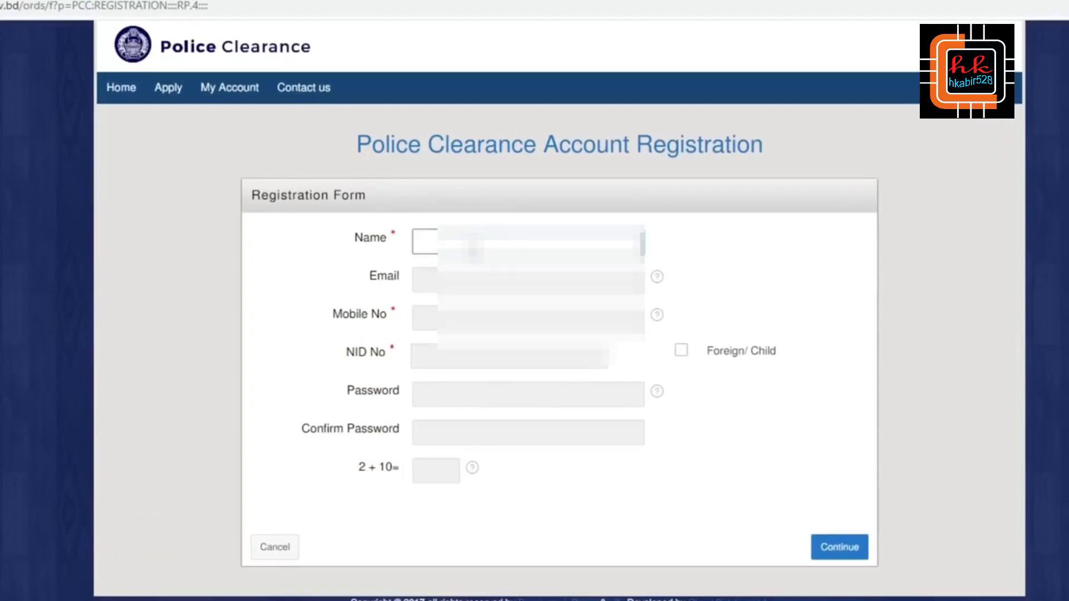
pyautogui.write('MD')
pyautogui.click(417, 276)
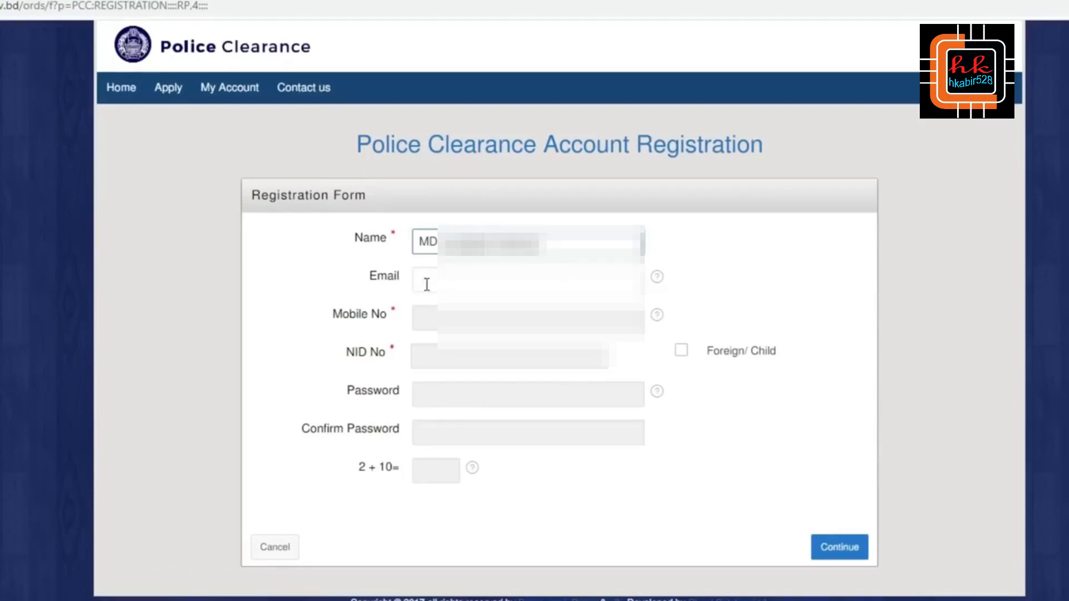
pyautogui.click(426, 280)
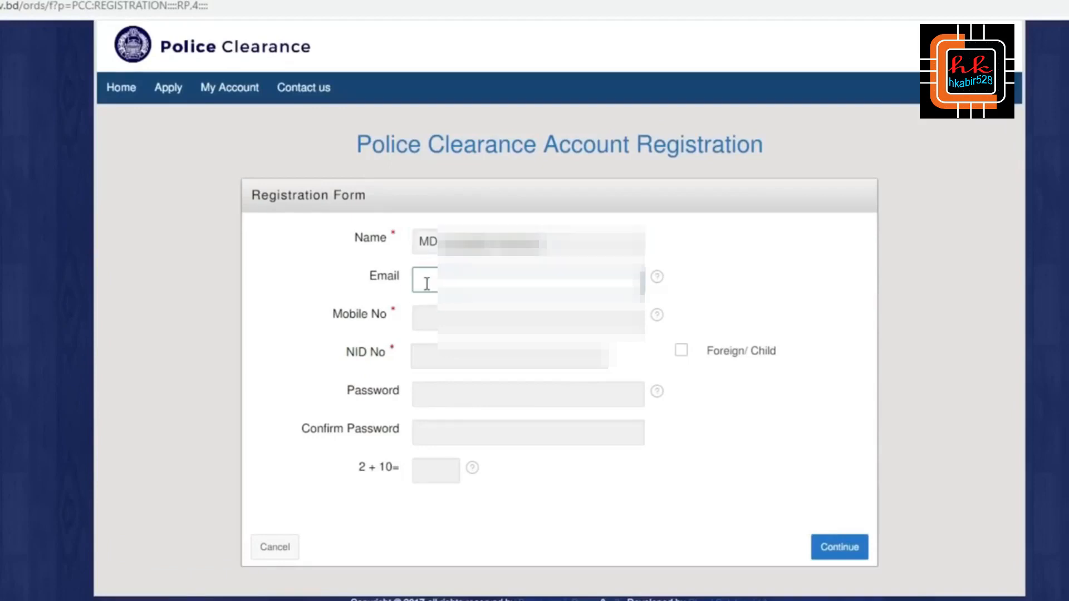
pyautogui.click(424, 312)
pyautogui.click(442, 323)
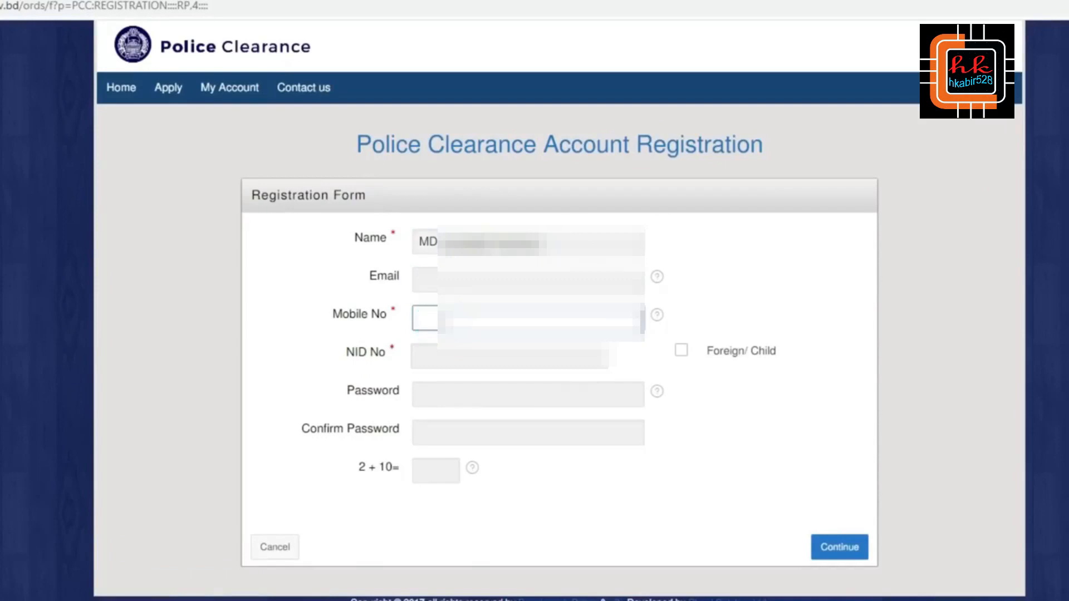
pyautogui.write('017')
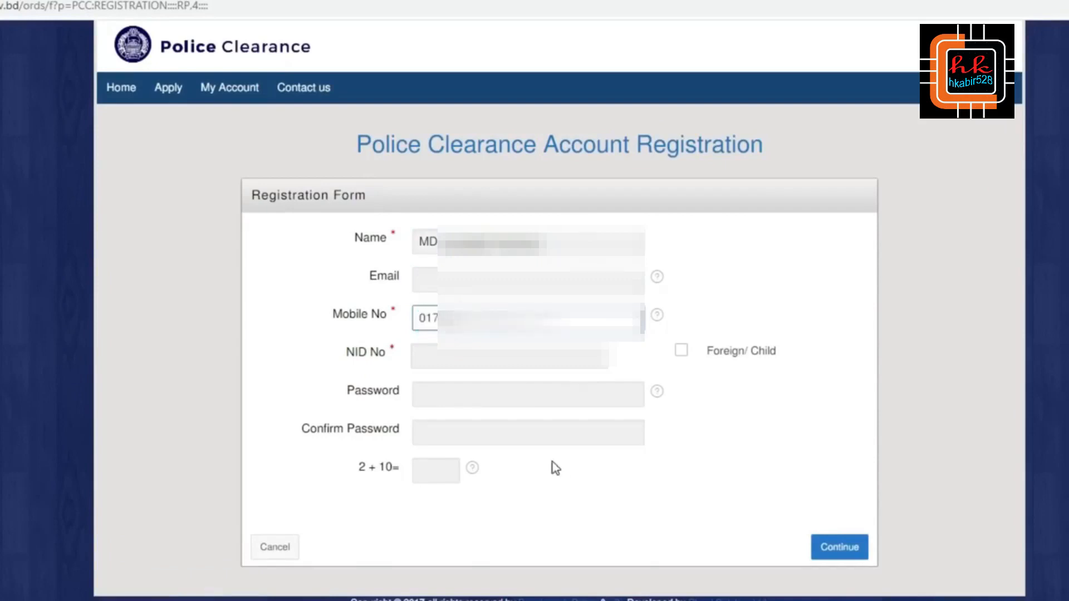
pyautogui.click(449, 366)
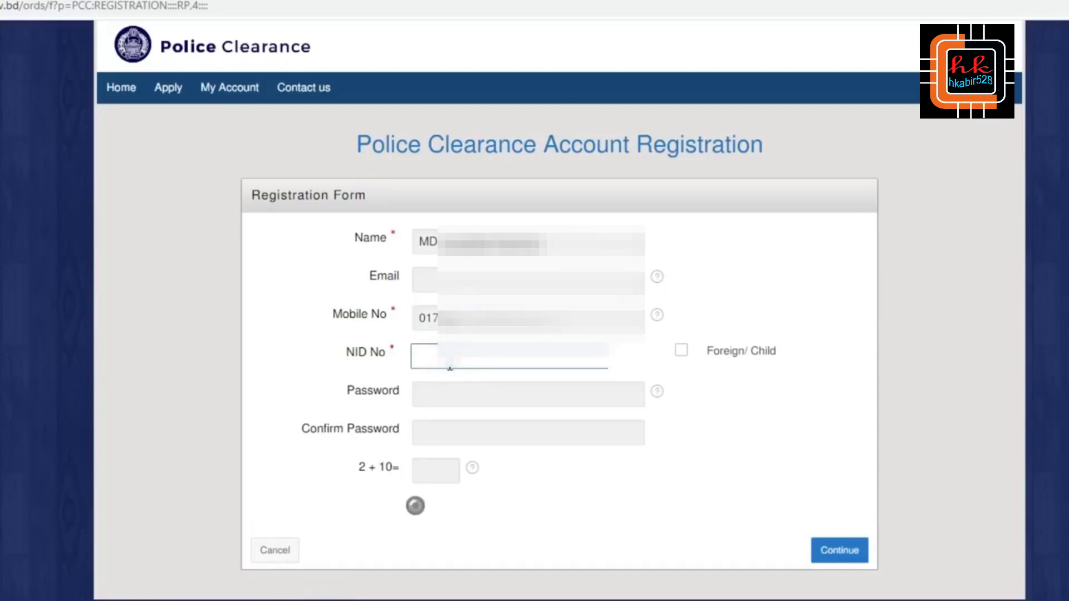
pyautogui.write('259')
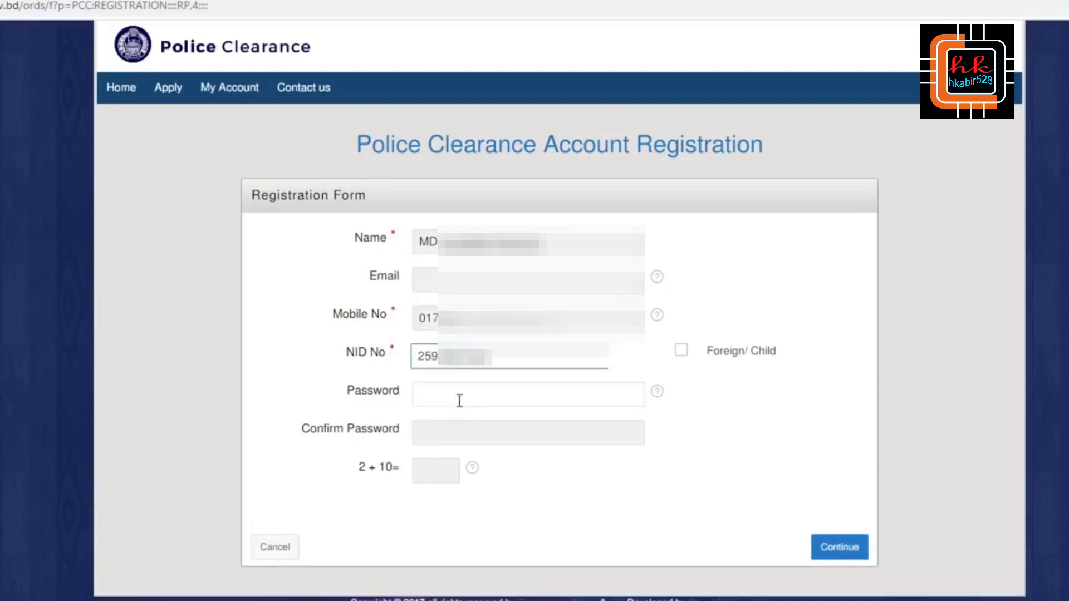
# Set and confirm the account password, answer the 2 + 10 captcha with 12, and submit
pyautogui.click(459, 400)
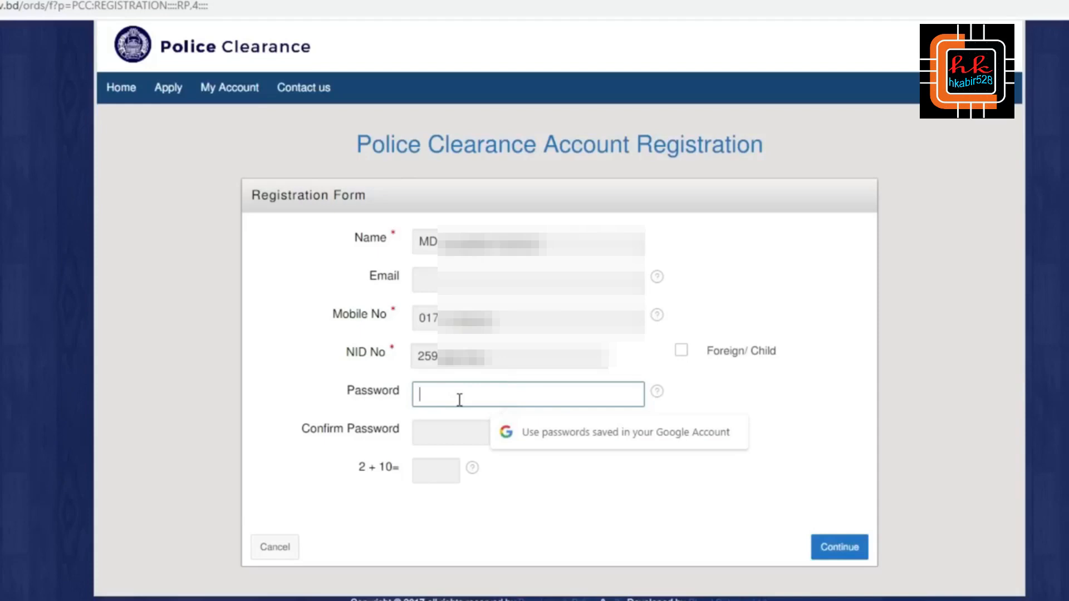
pyautogui.write('••')
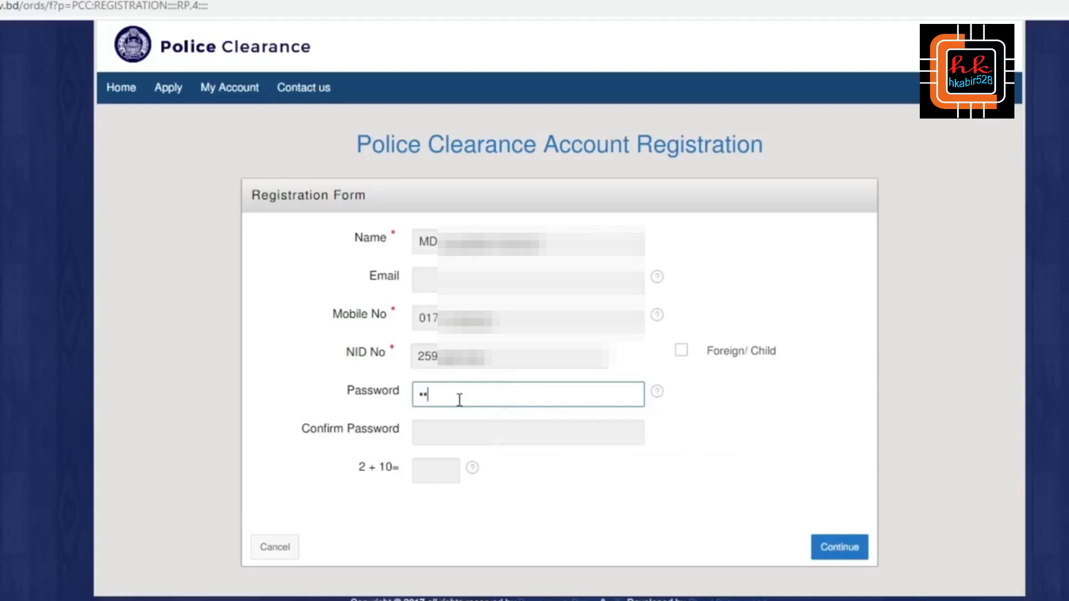
pyautogui.write('••••••')
pyautogui.click(460, 430)
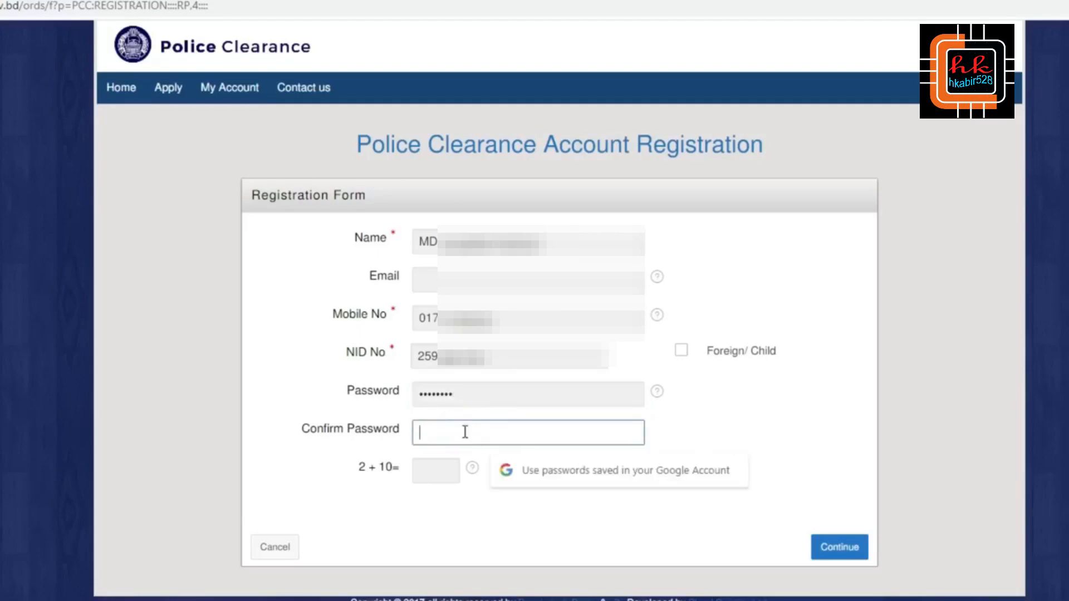
pyautogui.write('••••••••')
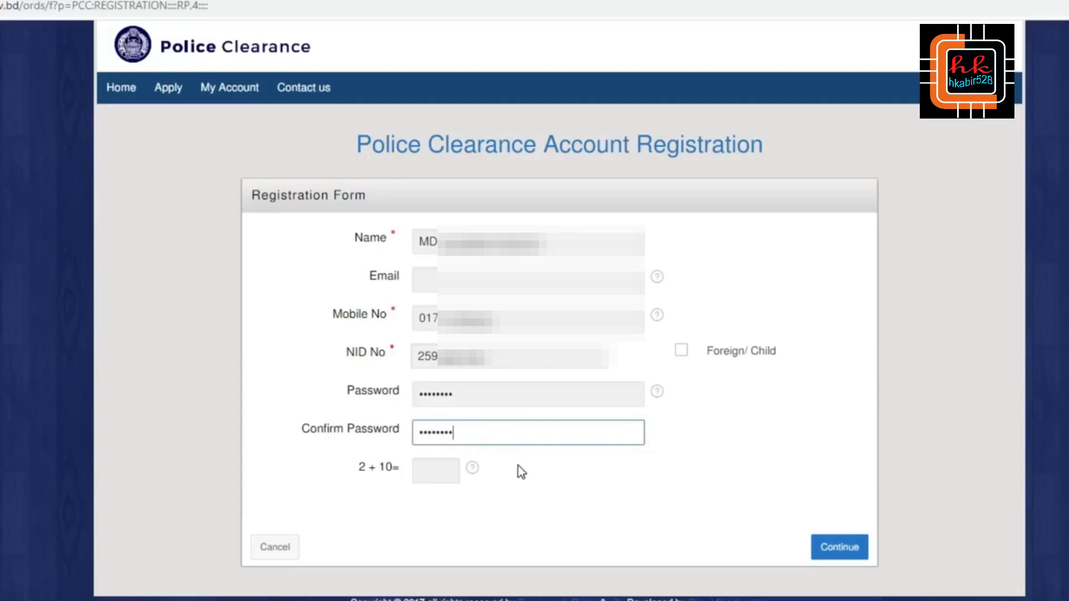
pyautogui.click(434, 477)
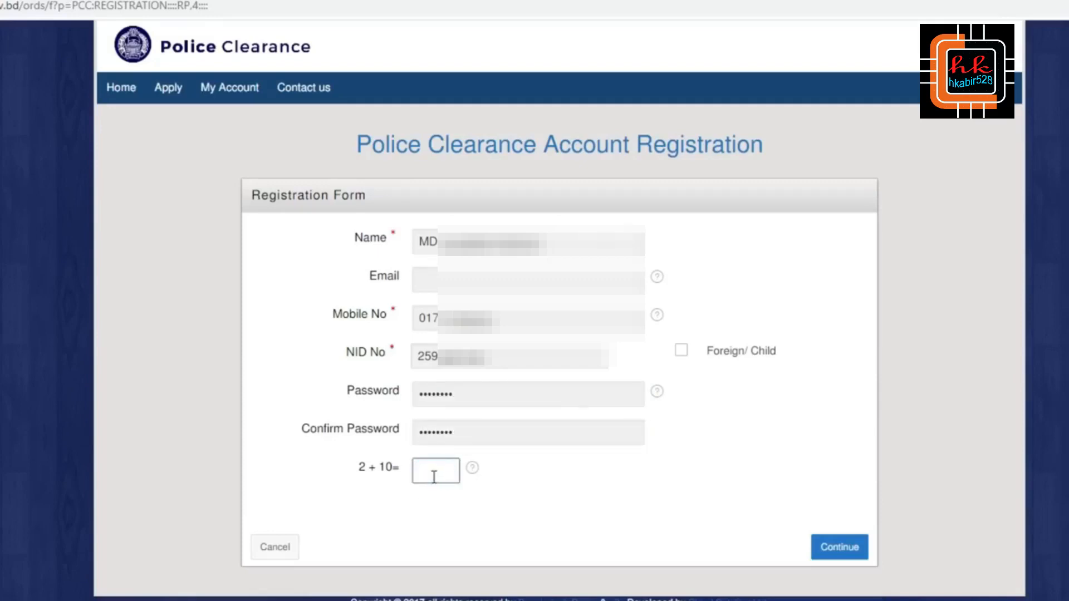
pyautogui.write('12')
pyautogui.click(838, 549)
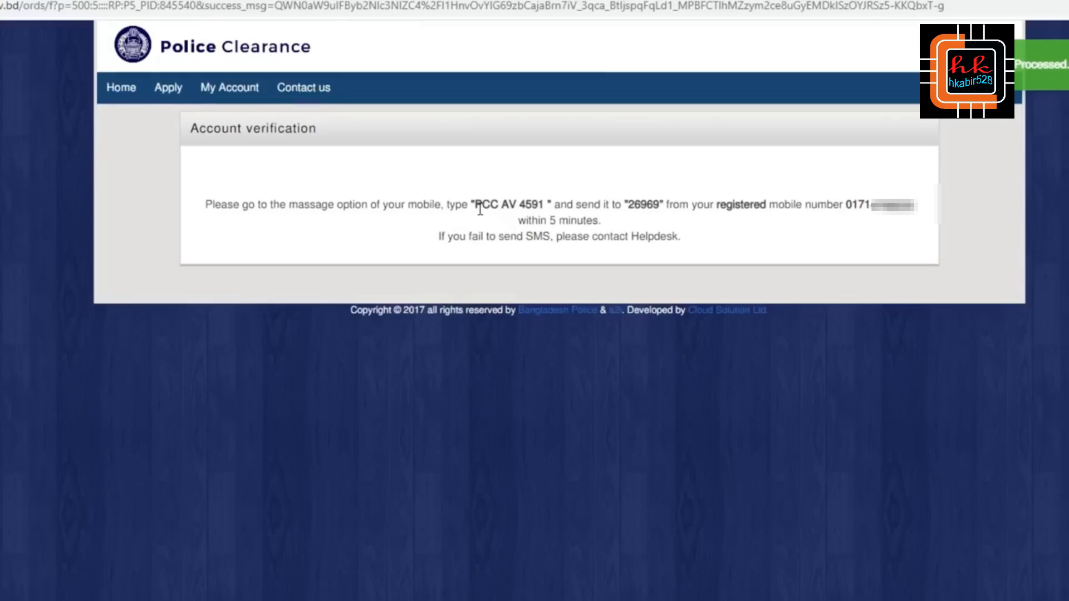
pyautogui.moveTo(478, 207); pyautogui.dragTo(549, 205)
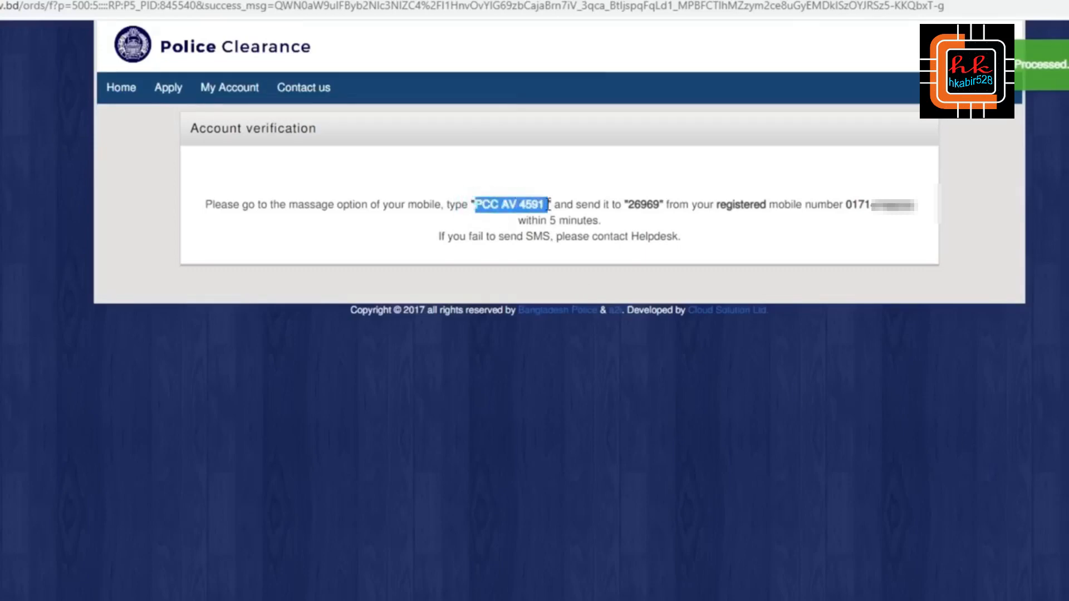
pyautogui.moveTo(626, 207); pyautogui.dragTo(661, 206)
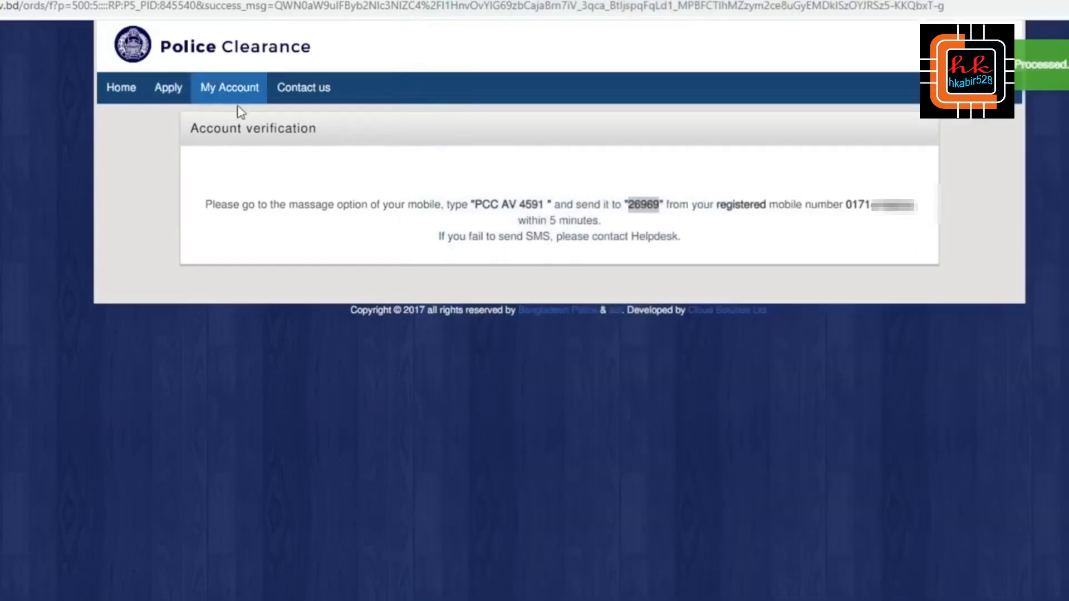
# Sign in via My Account with the registered mobile number and the account password
pyautogui.click(243, 103)
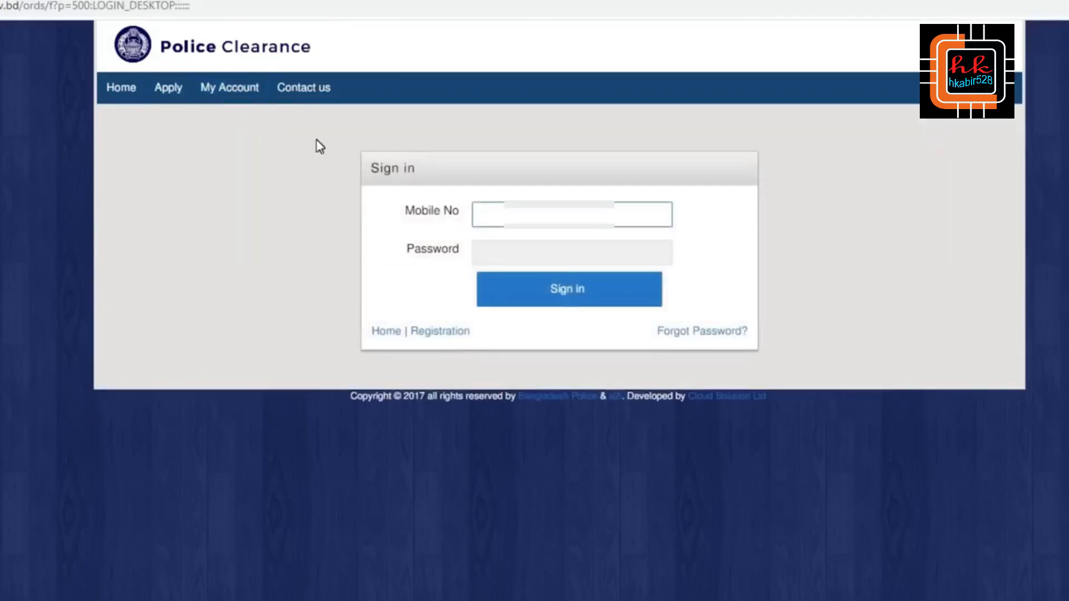
pyautogui.write('0171******')
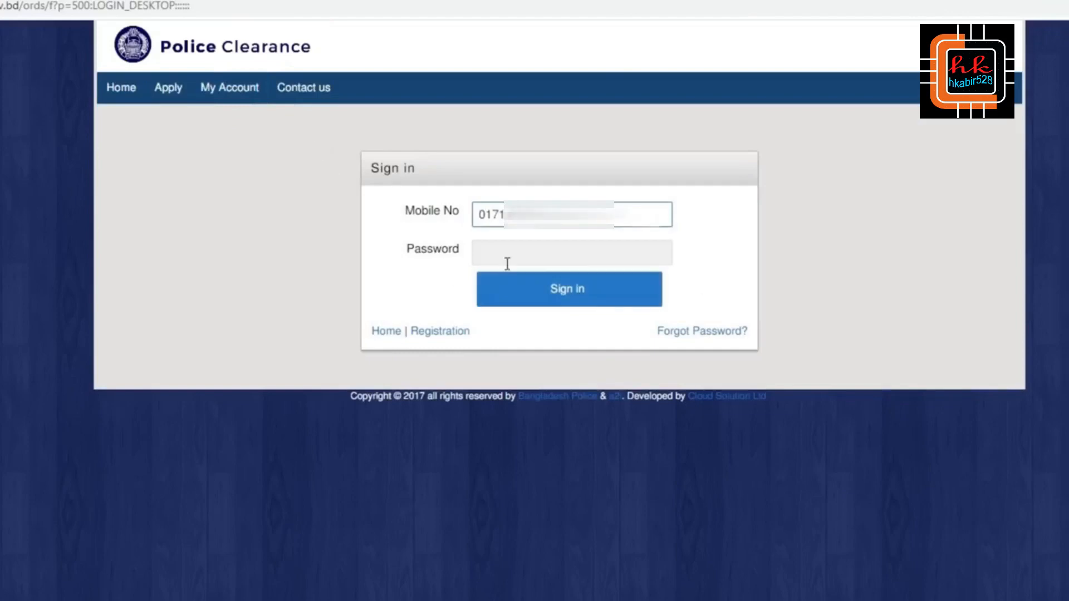
pyautogui.click(537, 252)
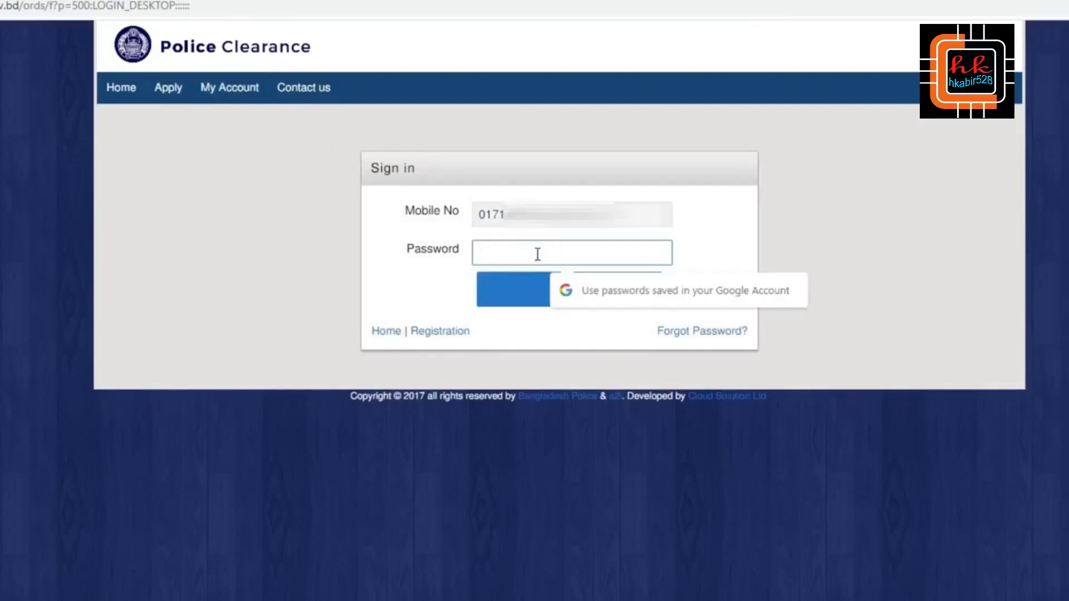
pyautogui.write('**********')
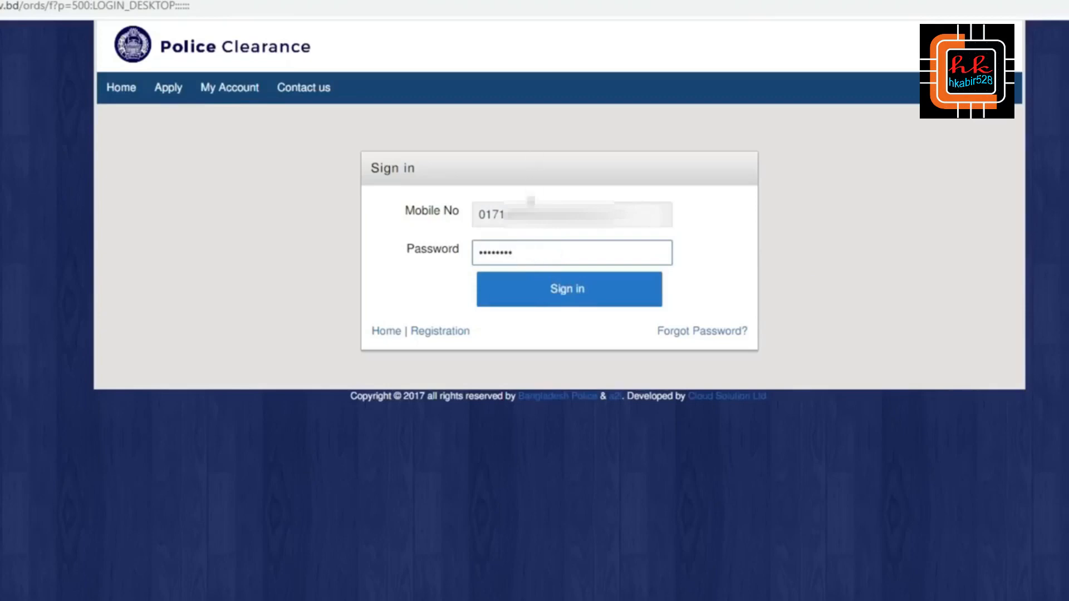
pyautogui.click(580, 298)
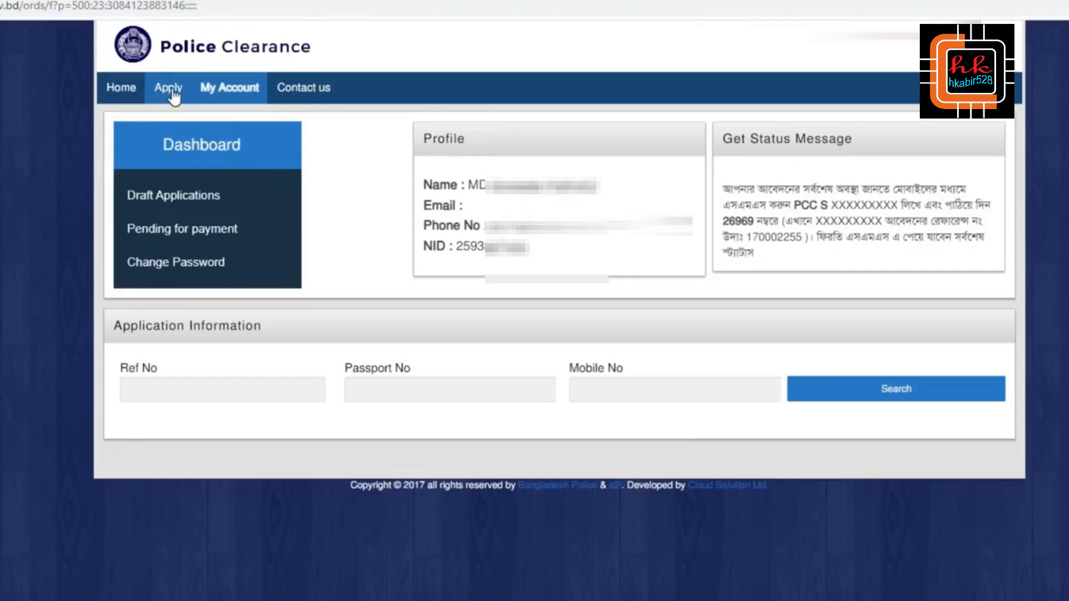
# Start a new clearance application with purpose Go abroad and China as the country of travel
pyautogui.click(173, 91)
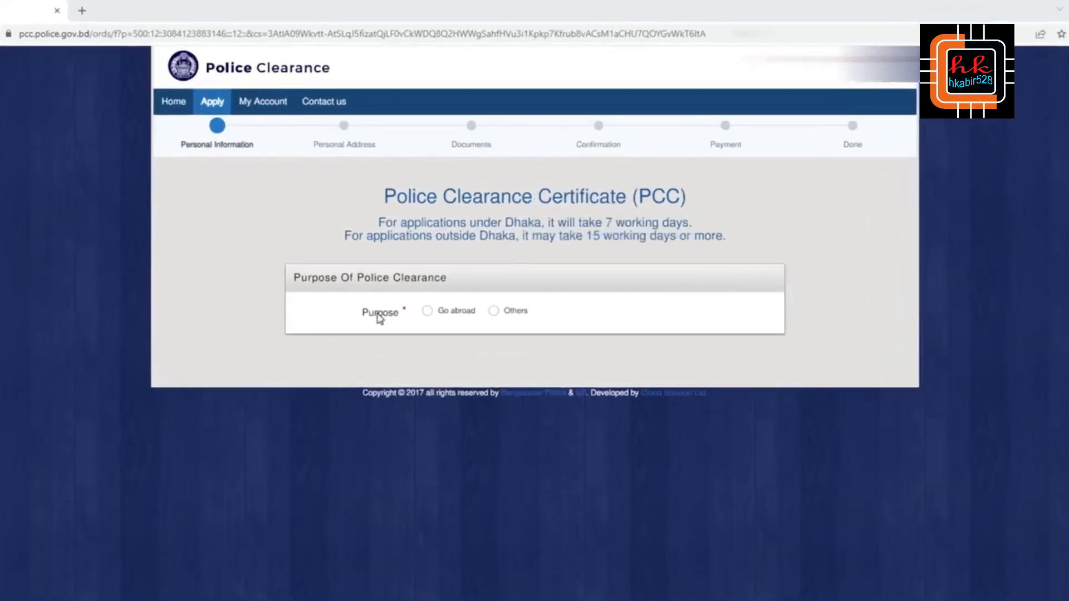
pyautogui.moveTo(359, 313); pyautogui.dragTo(399, 316)
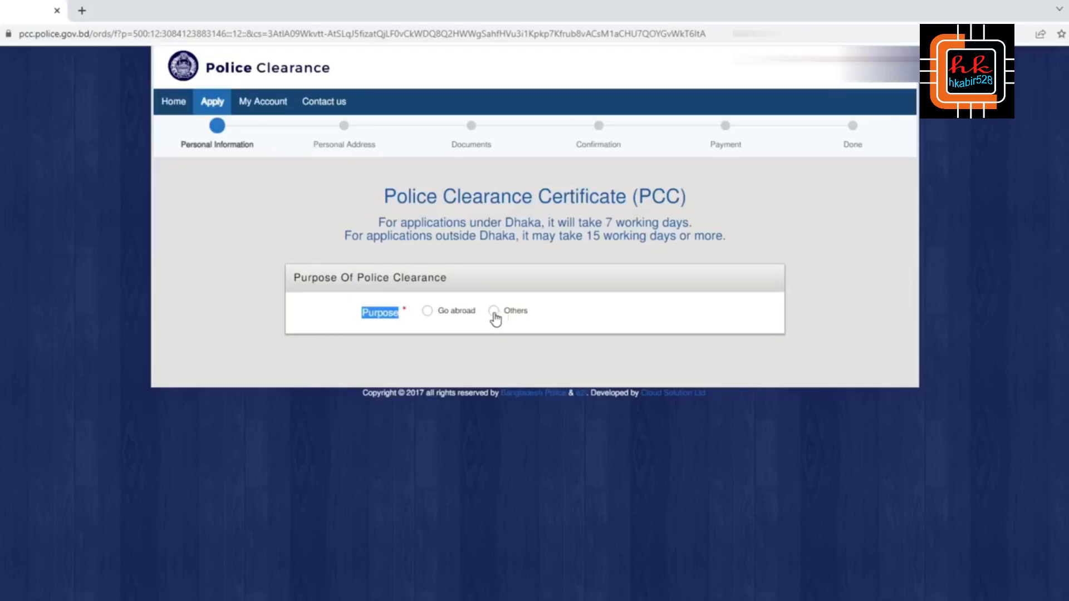
pyautogui.click(428, 313)
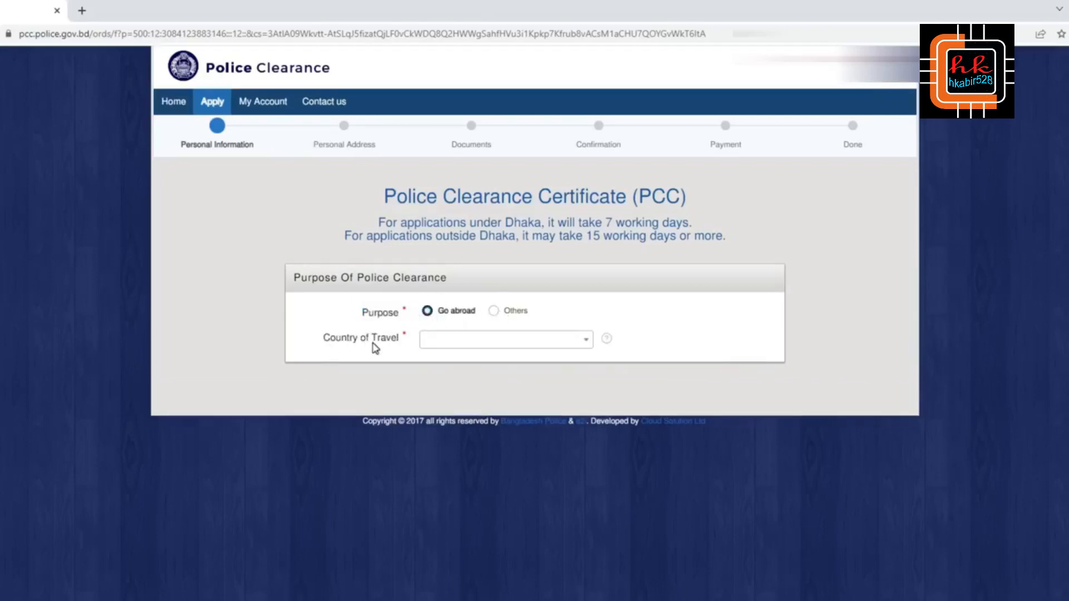
pyautogui.click(507, 349)
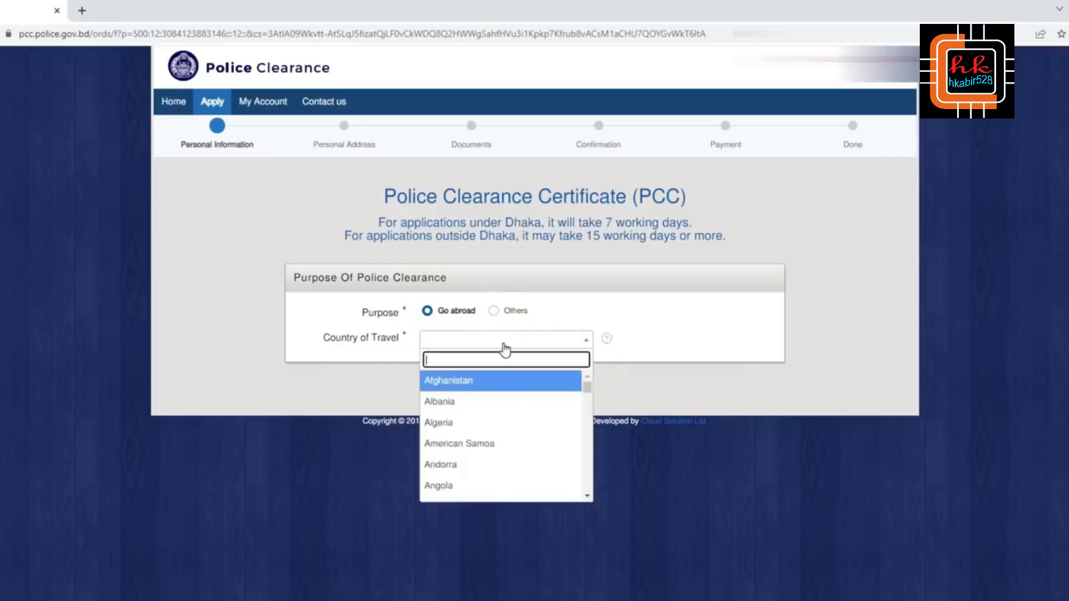
pyautogui.scroll(-6, 500, 393)
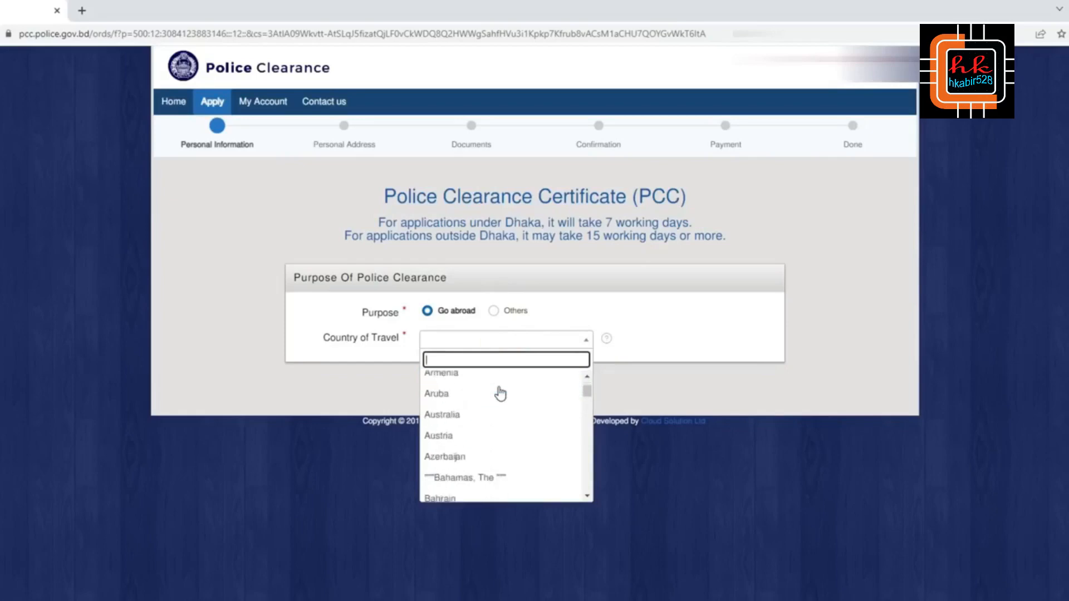
pyautogui.scroll(-7, 500, 393)
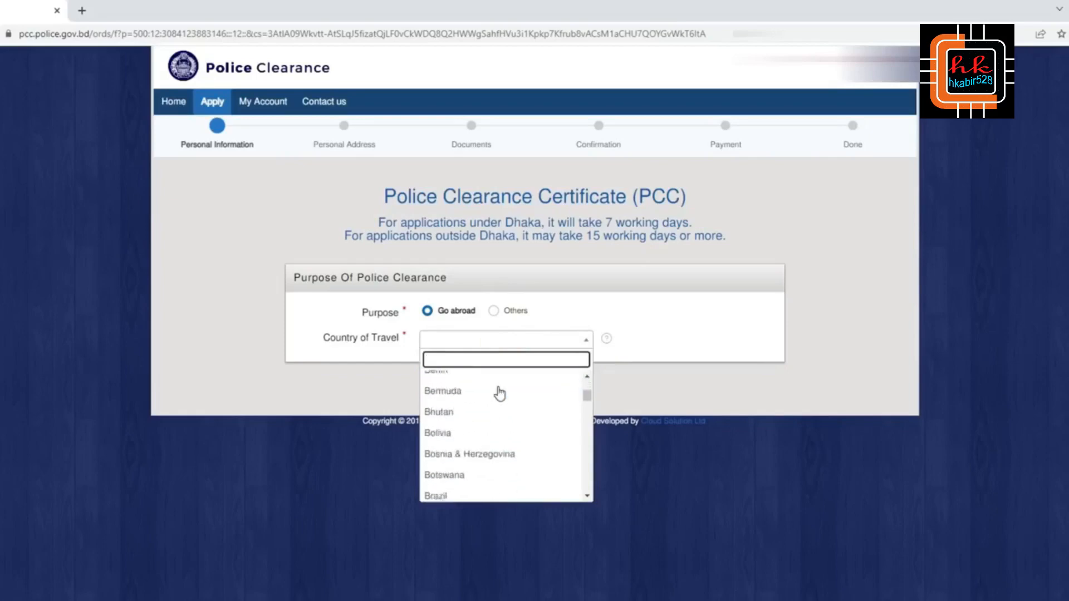
pyautogui.click(477, 417)
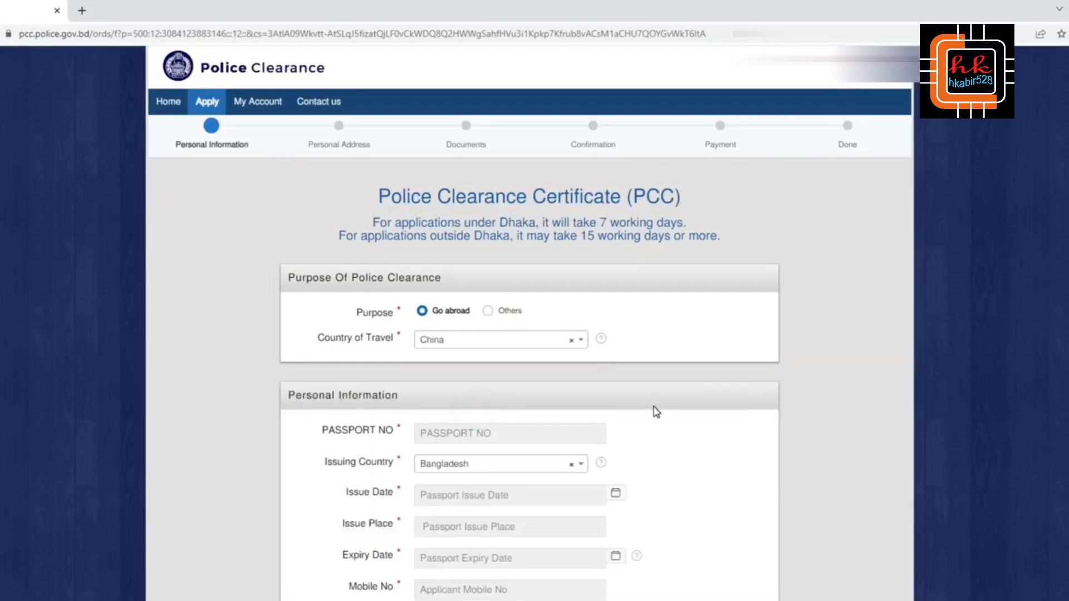
# Enter the passport number, issue date, issue place and the applicant's mobile number
pyautogui.scroll(-2, 654, 409)
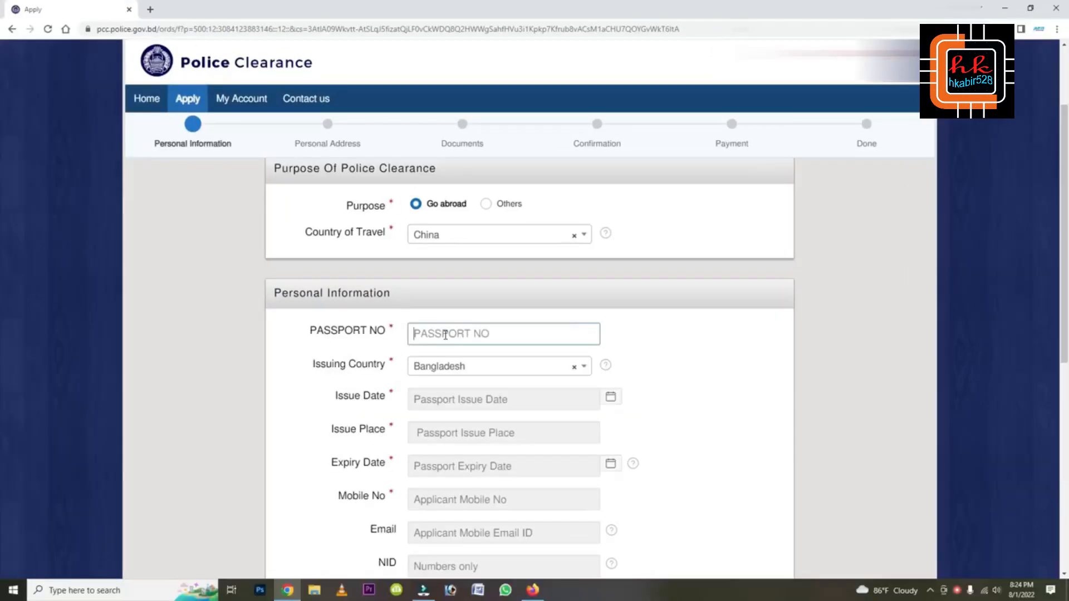
pyautogui.click(444, 334)
pyautogui.hotkey('ctrl', 'v')
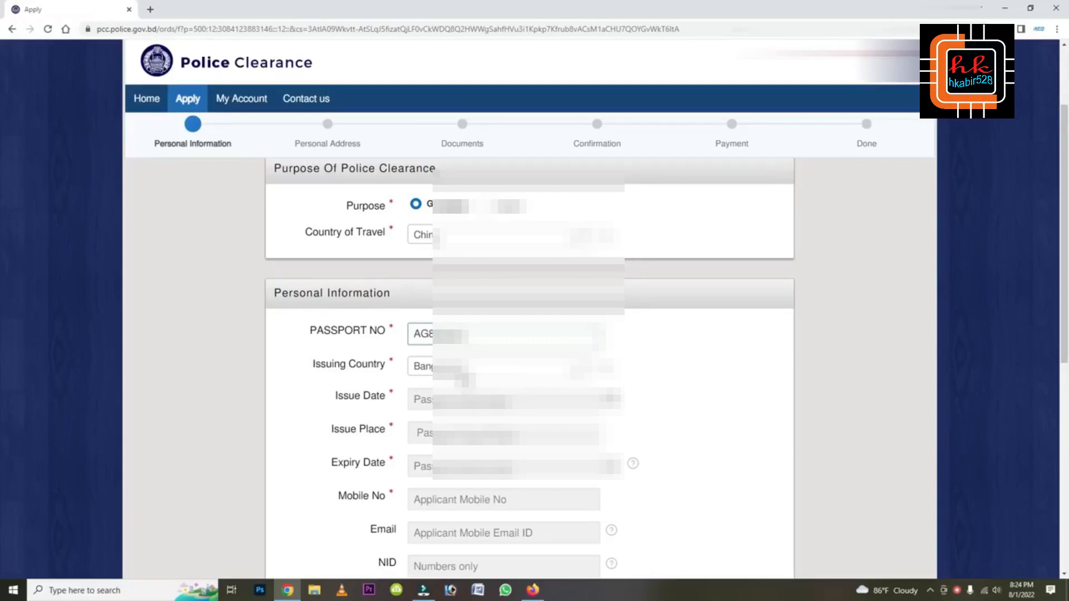
pyautogui.click(429, 399)
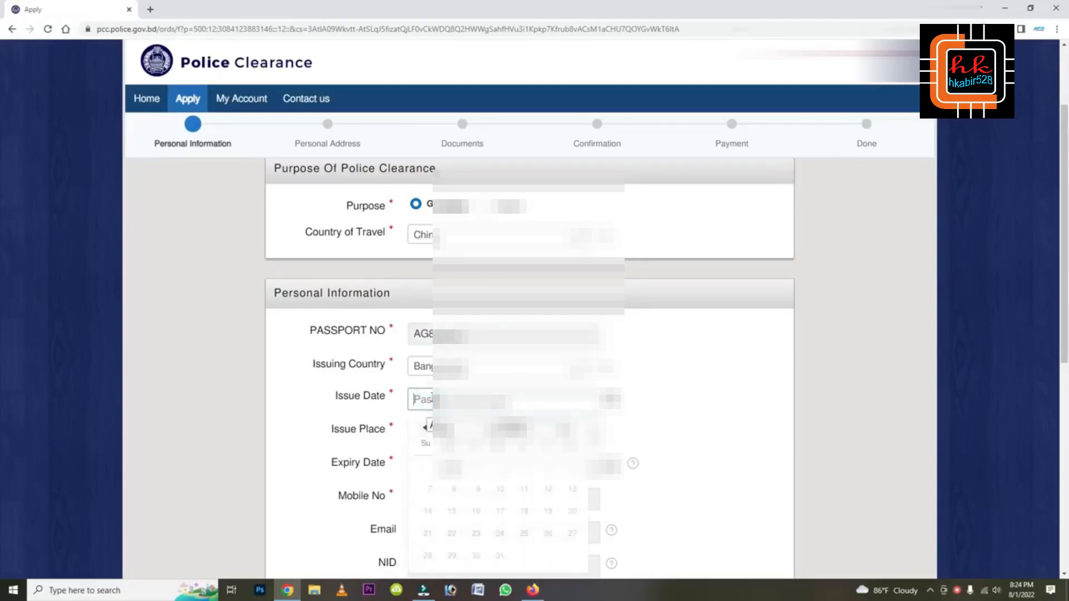
pyautogui.write('12-')
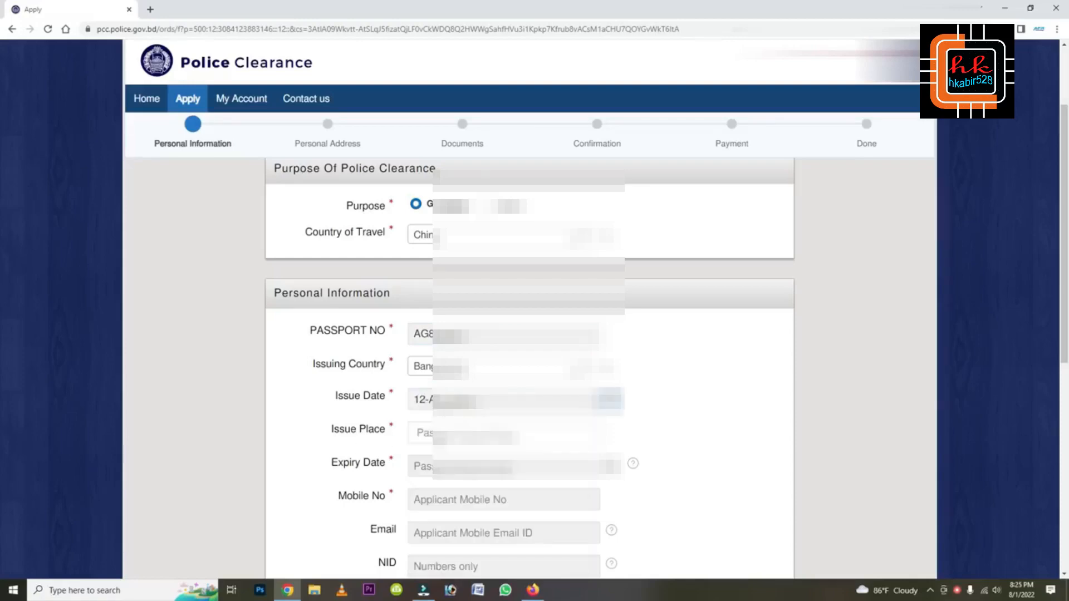
pyautogui.click(444, 438)
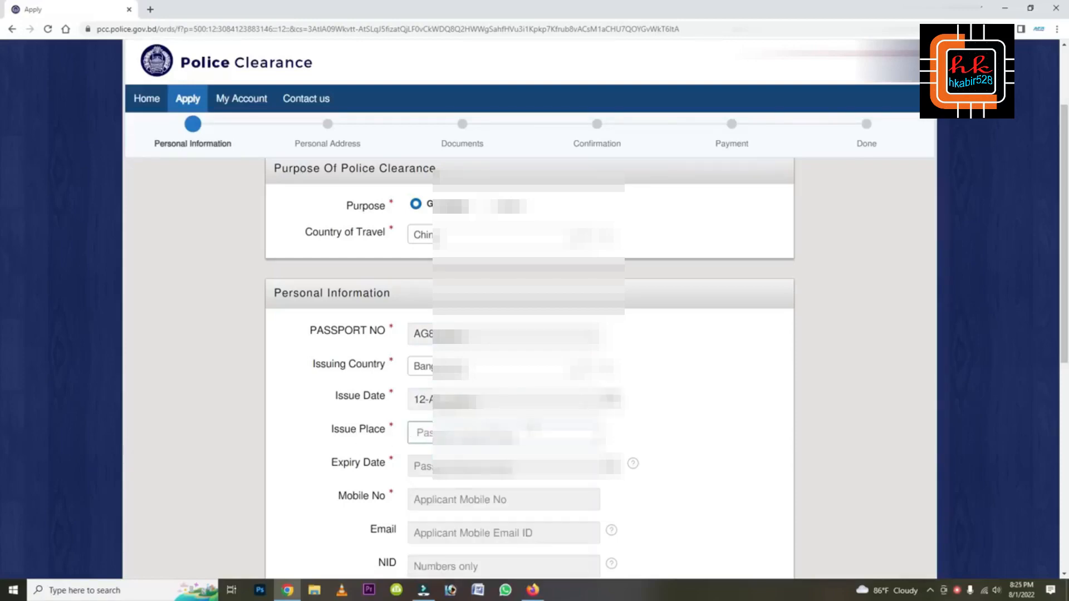
pyautogui.write('Dha')
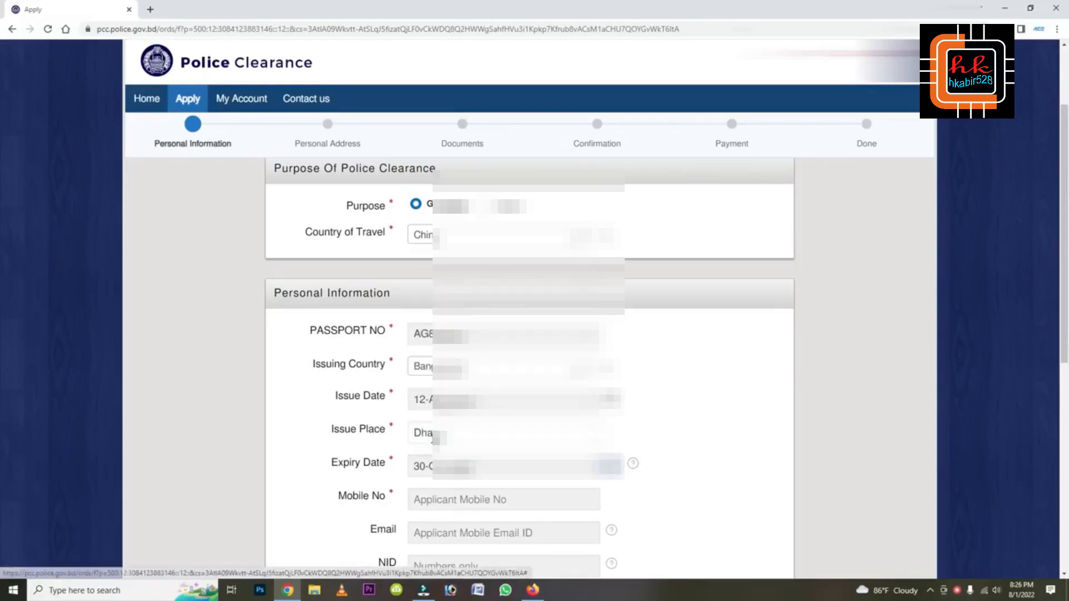
pyautogui.click(482, 505)
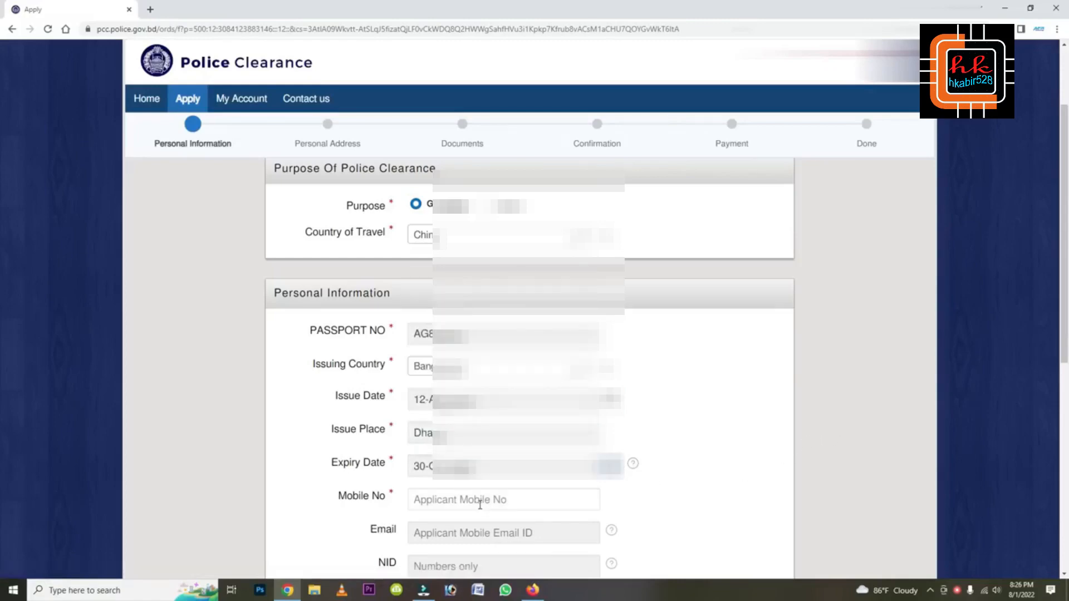
pyautogui.click(480, 504)
pyautogui.write('017147')
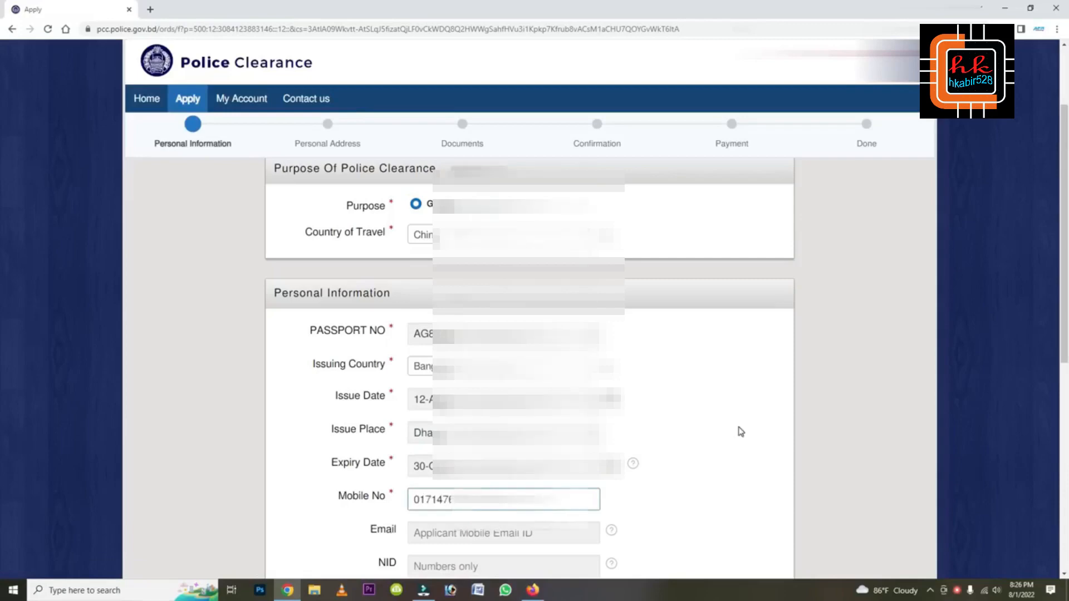
pyautogui.scroll(-3, 740, 433)
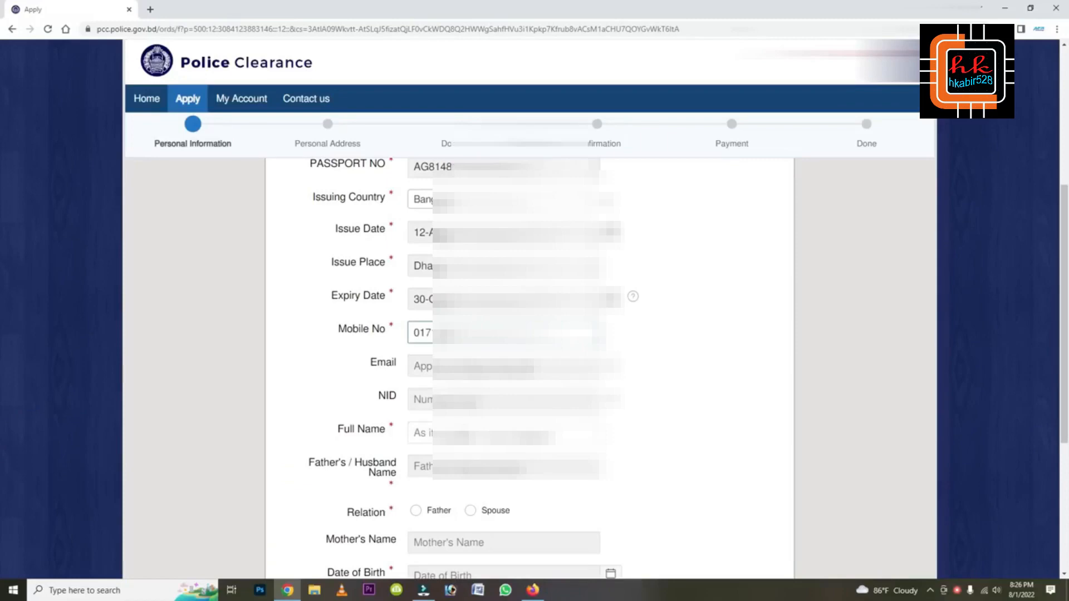
# Enter the applicant's full name, the father's name with relation Father, and the mother's name
pyautogui.click(465, 438)
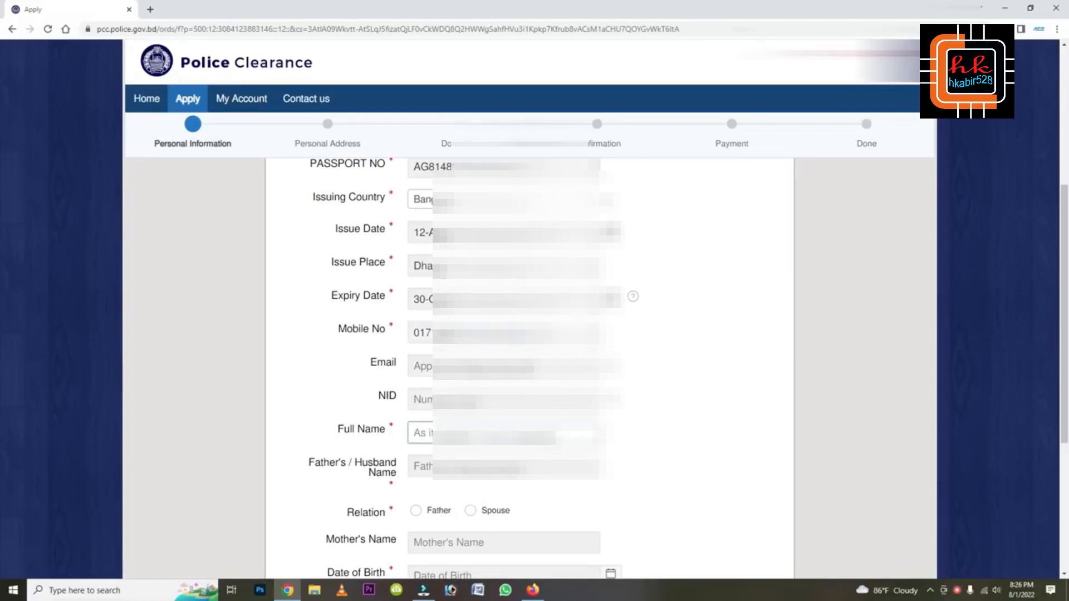
pyautogui.write('MD')
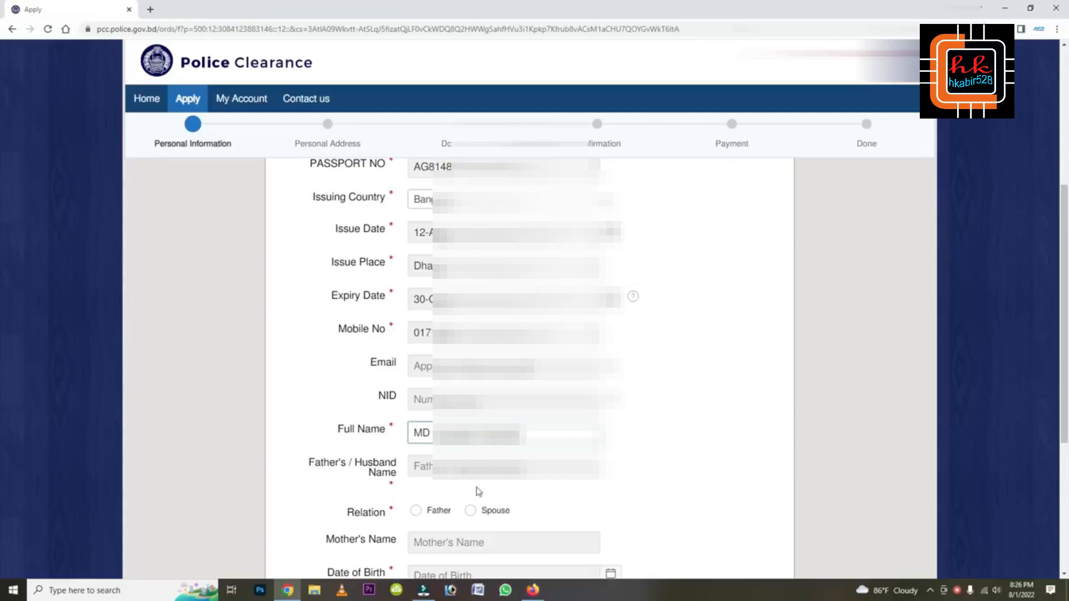
pyautogui.click(440, 467)
pyautogui.write('MD')
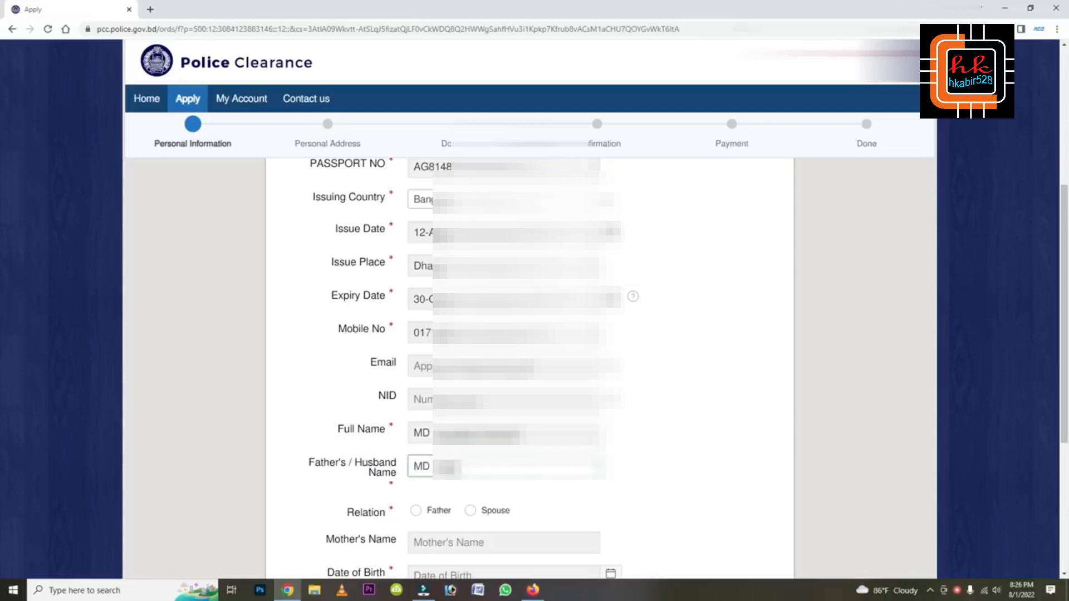
pyautogui.scroll(-2, 562, 417)
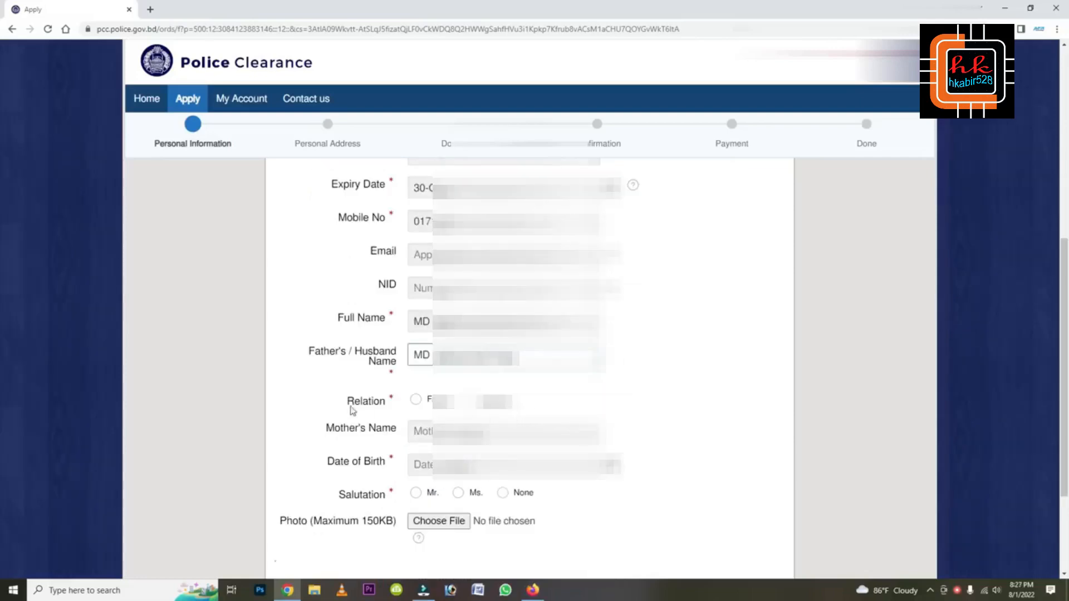
pyautogui.click(417, 402)
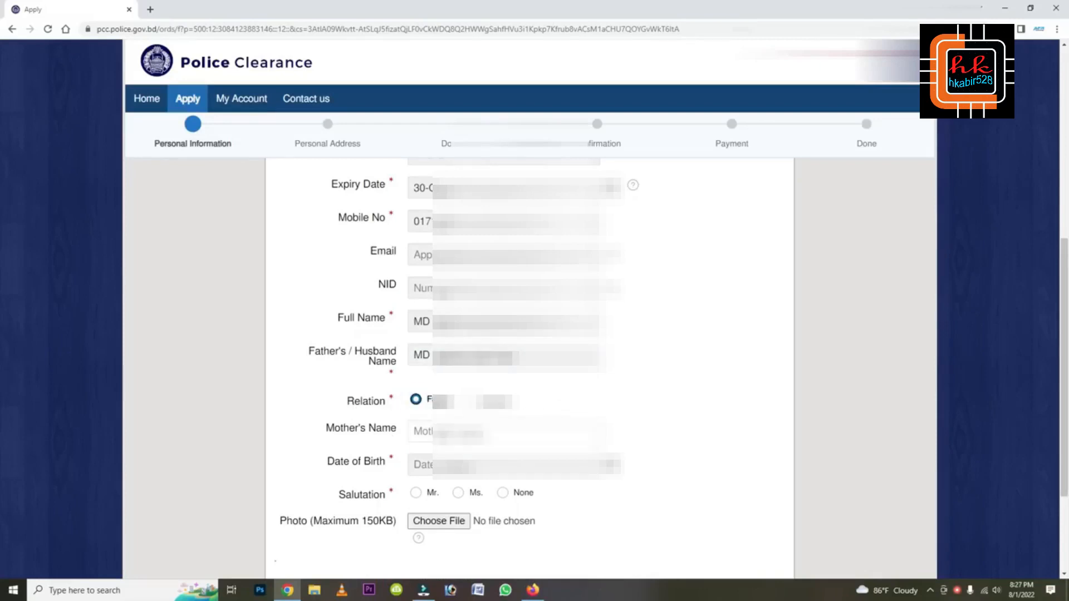
pyautogui.click(444, 434)
pyautogui.write('KHA')
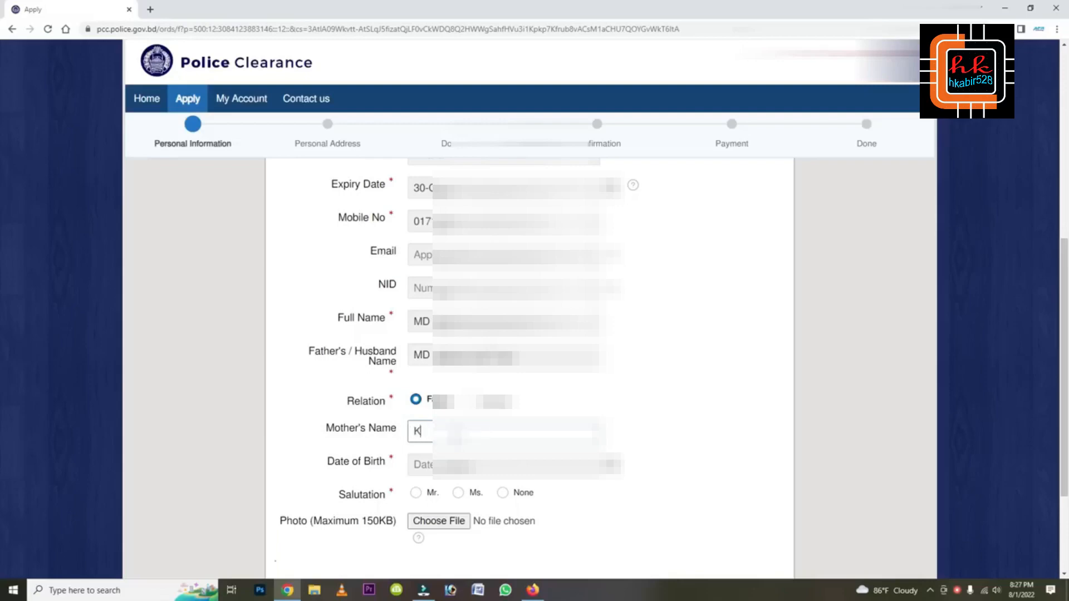
pyautogui.write('...')
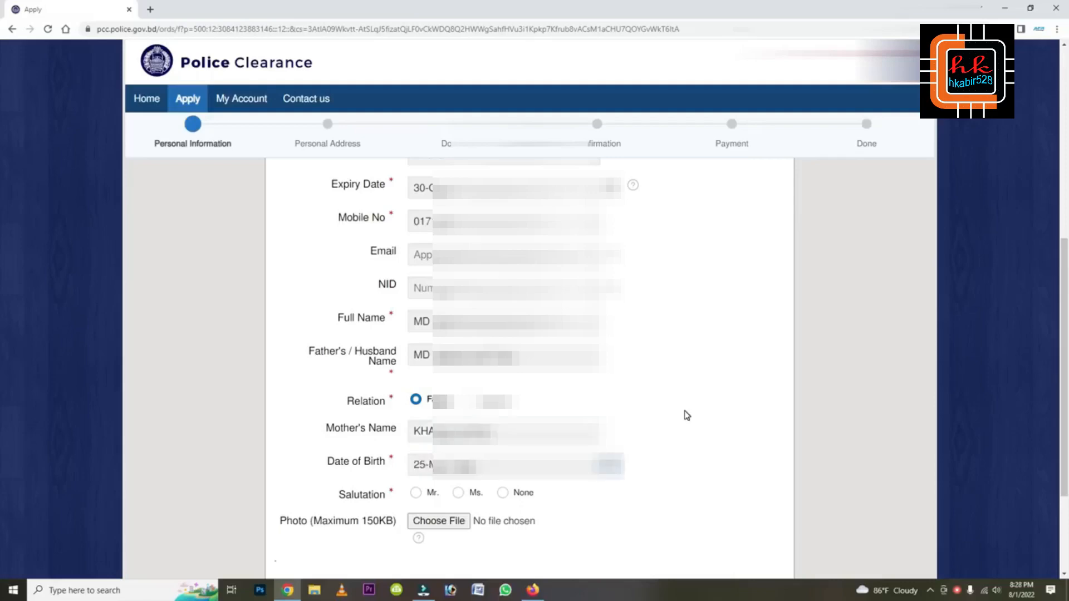
# Set the applicant's salutation to Mr
pyautogui.click(419, 496)
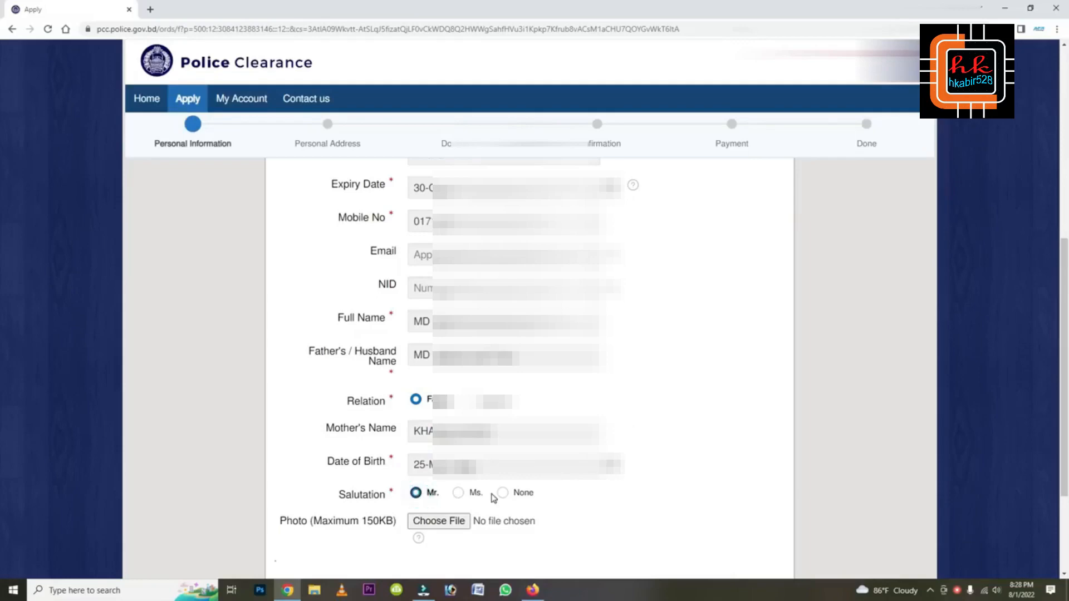
pyautogui.click(459, 495)
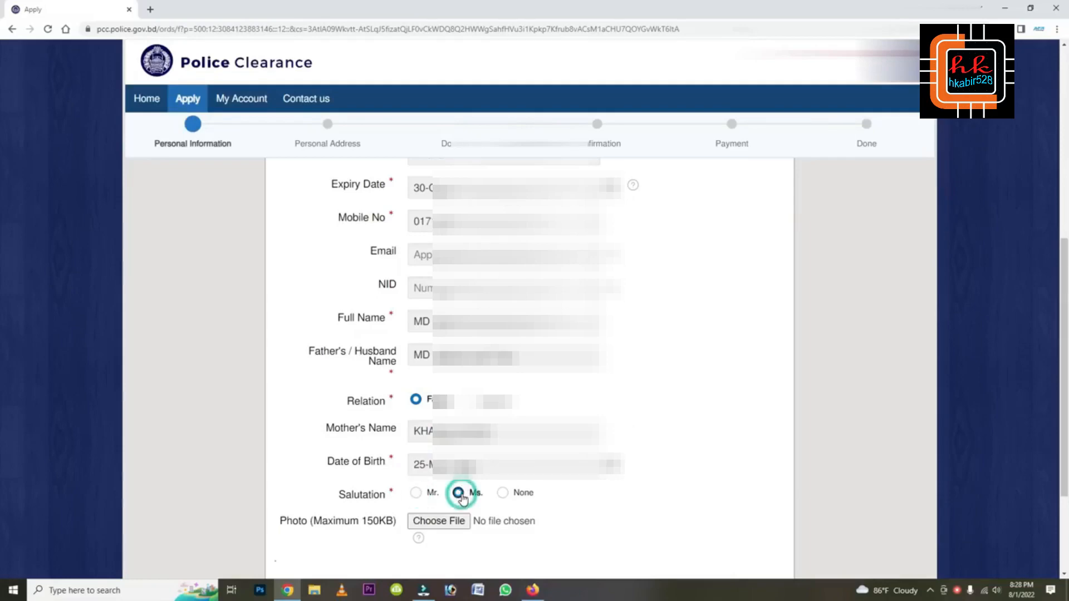
pyautogui.click(416, 493)
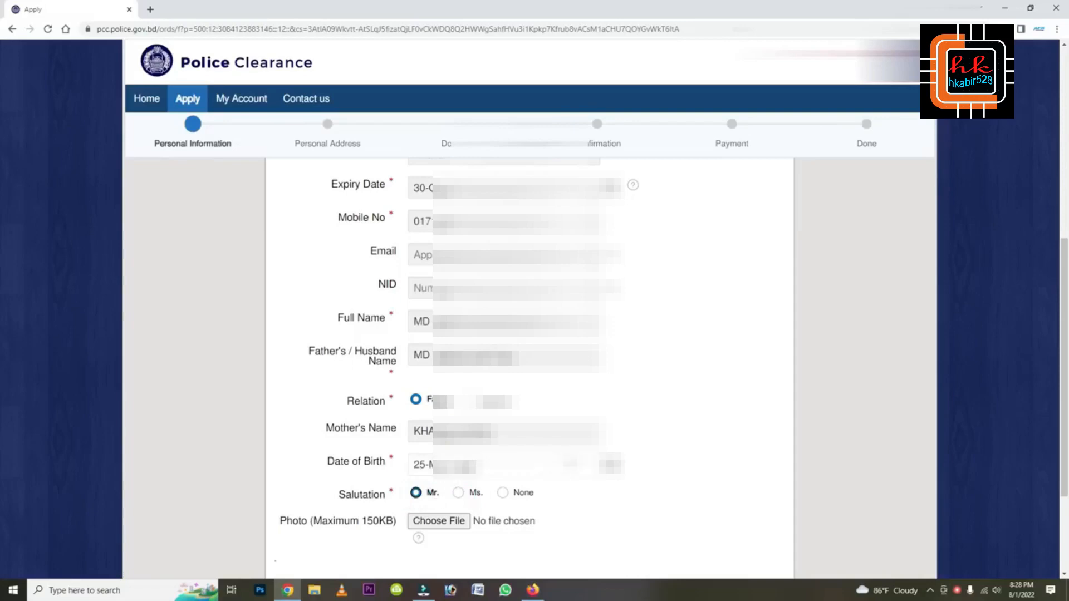
pyautogui.scroll(-2, 440, 496)
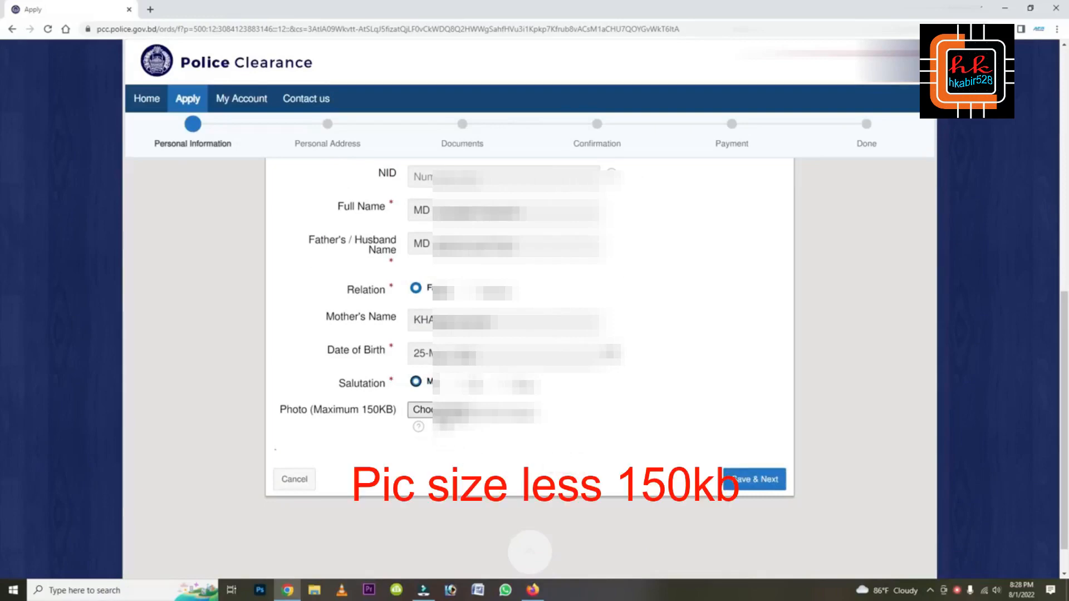
# Attach the 5G Grammen Phone copy photo and save the personal information
pyautogui.click(422, 410)
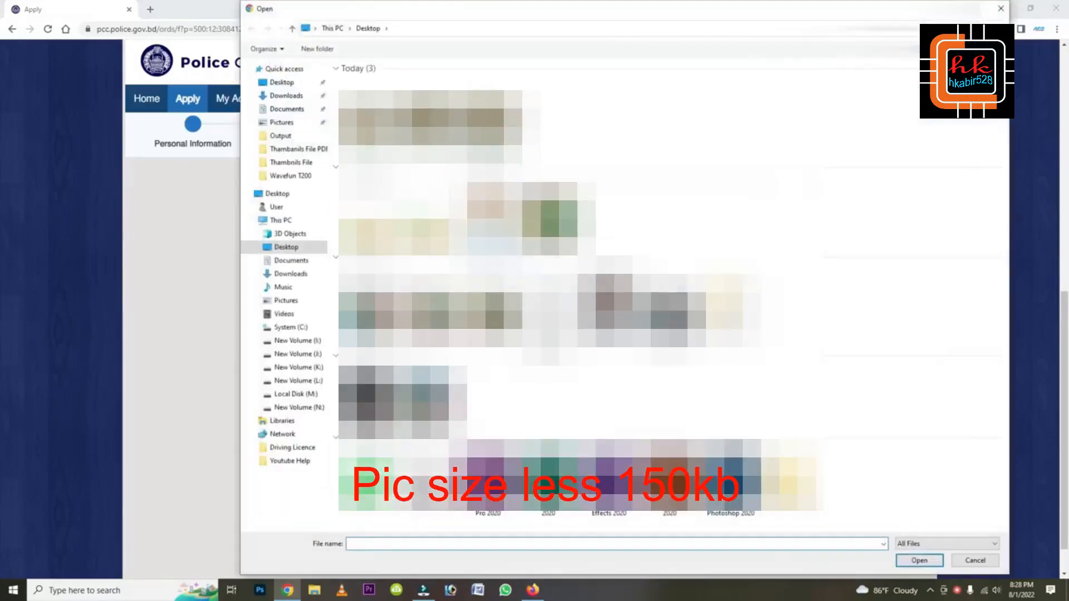
pyautogui.click(504, 236)
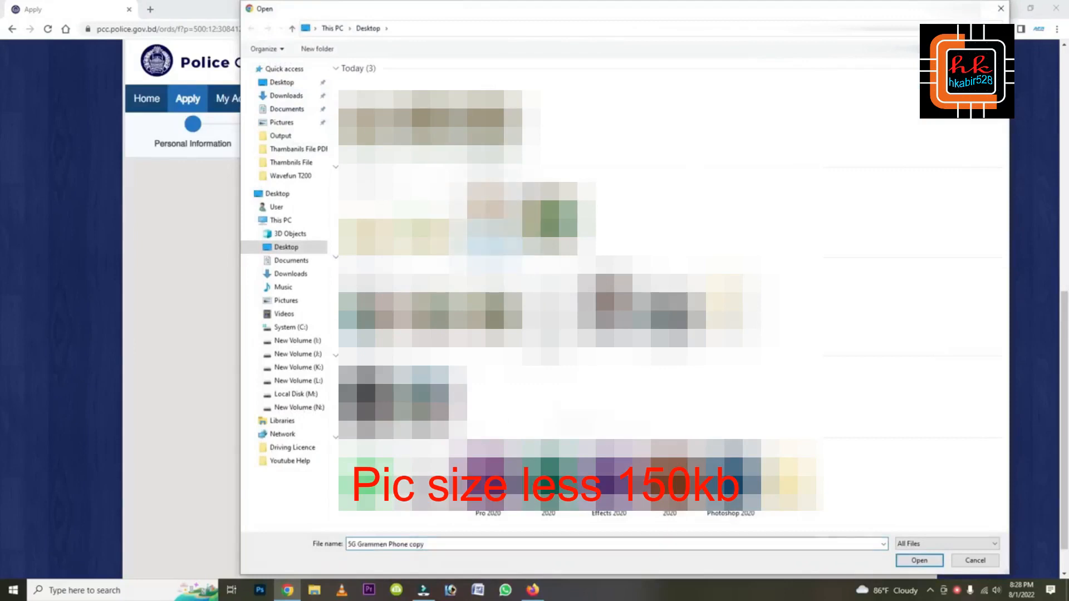
pyautogui.click(919, 561)
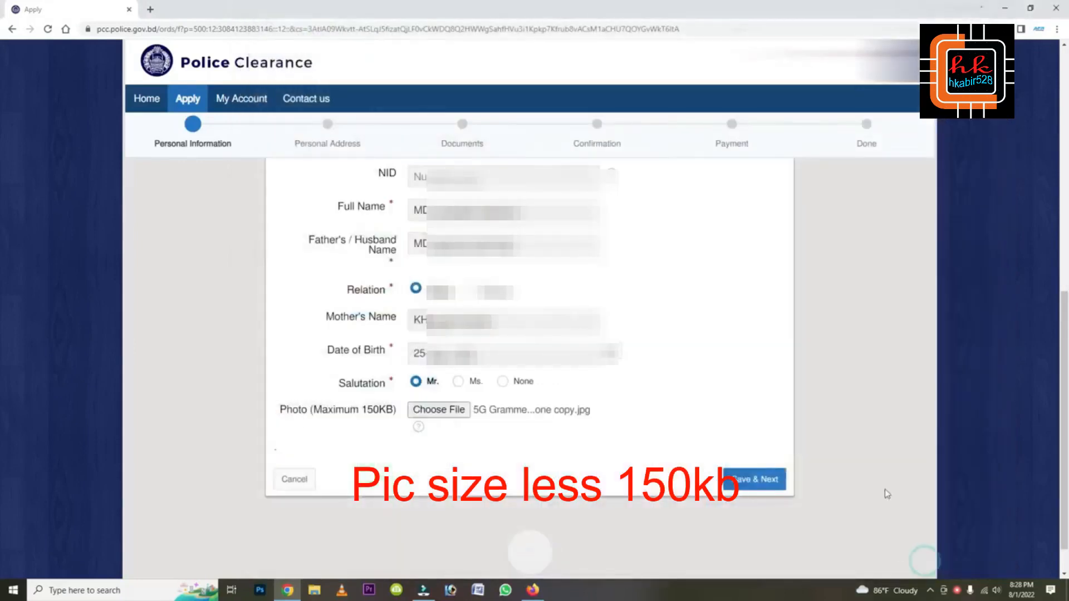
pyautogui.click(759, 487)
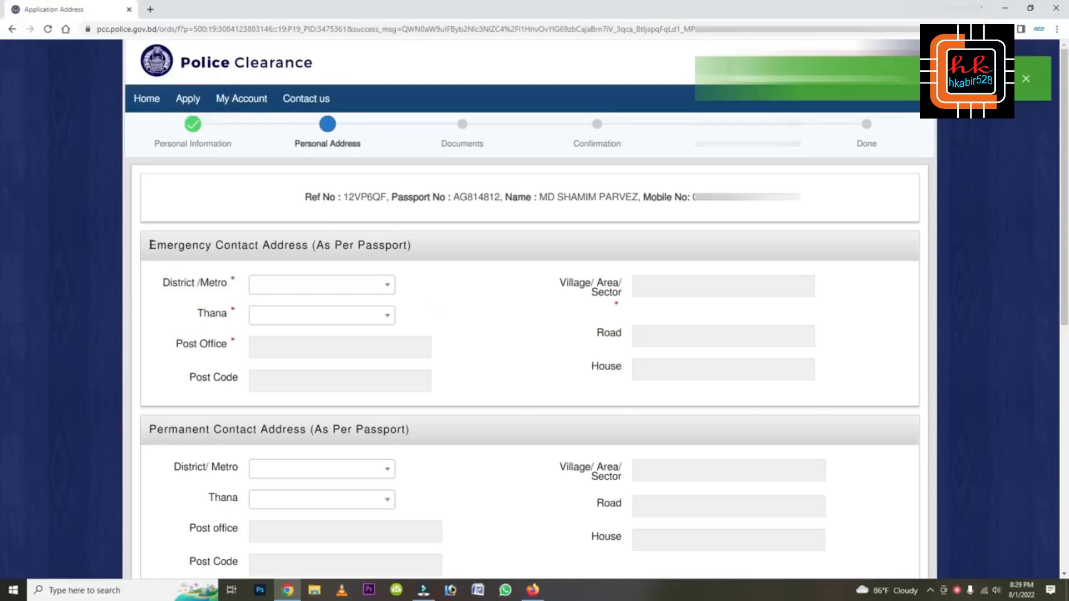
# Fill the emergency contact district, post office, post code and village/area fields
pyautogui.moveTo(149, 245); pyautogui.dragTo(310, 246)
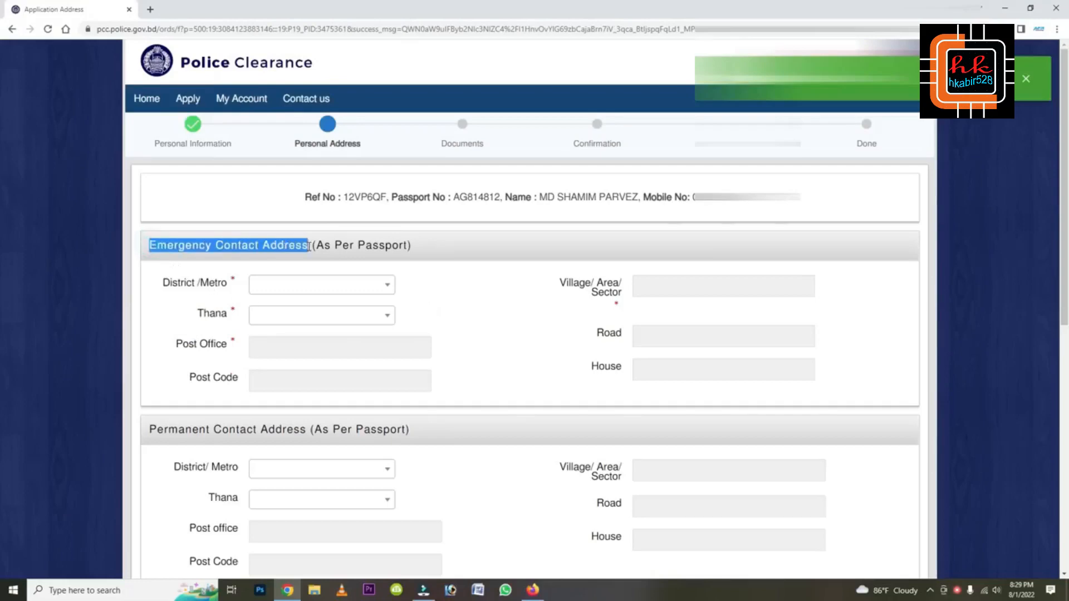
pyautogui.click(336, 285)
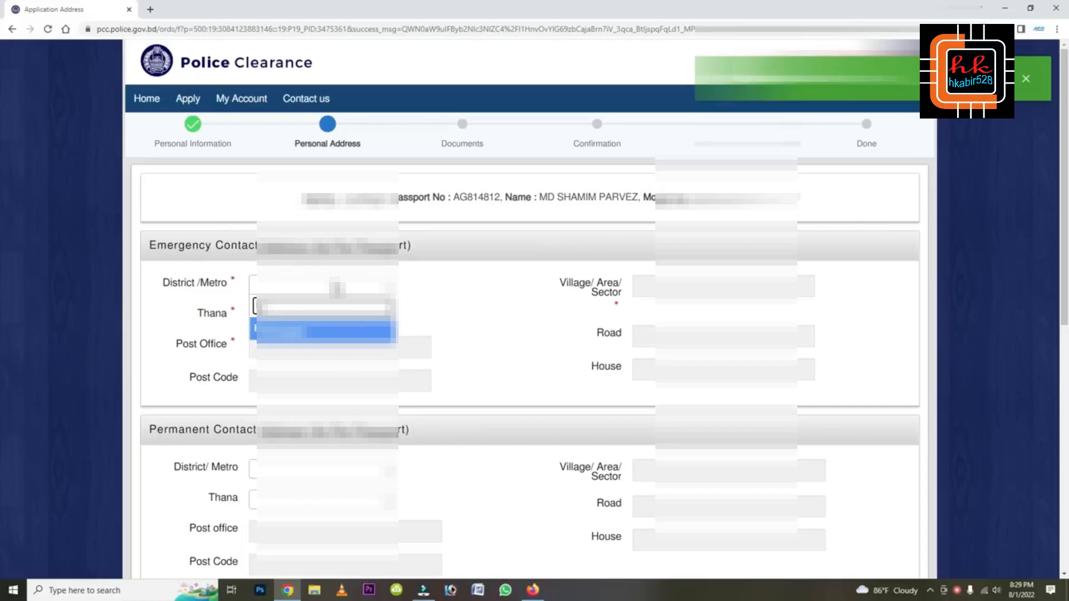
pyautogui.click(251, 329)
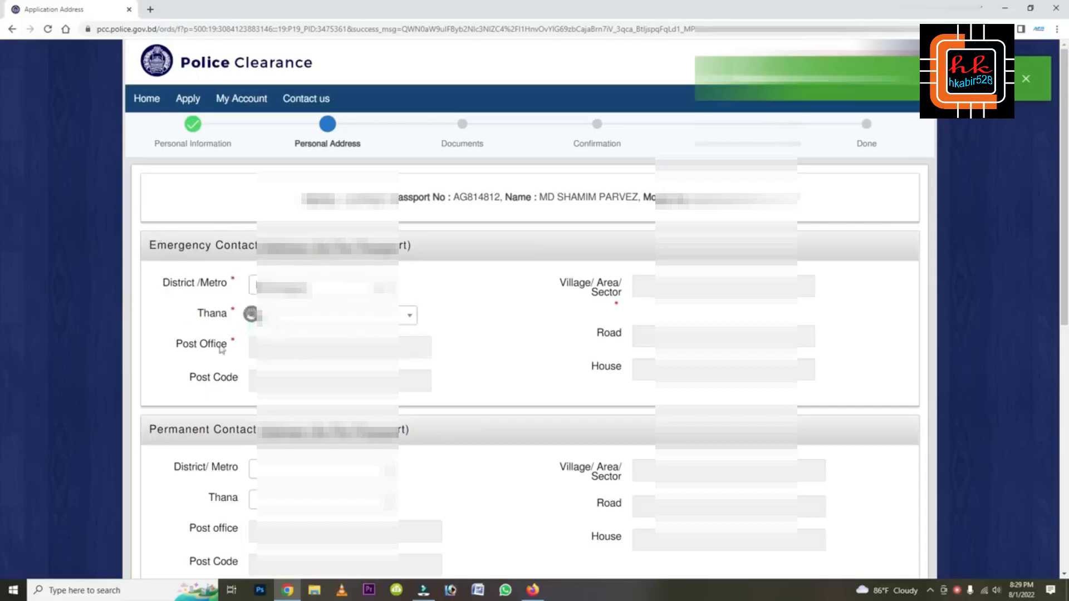
pyautogui.click(275, 351)
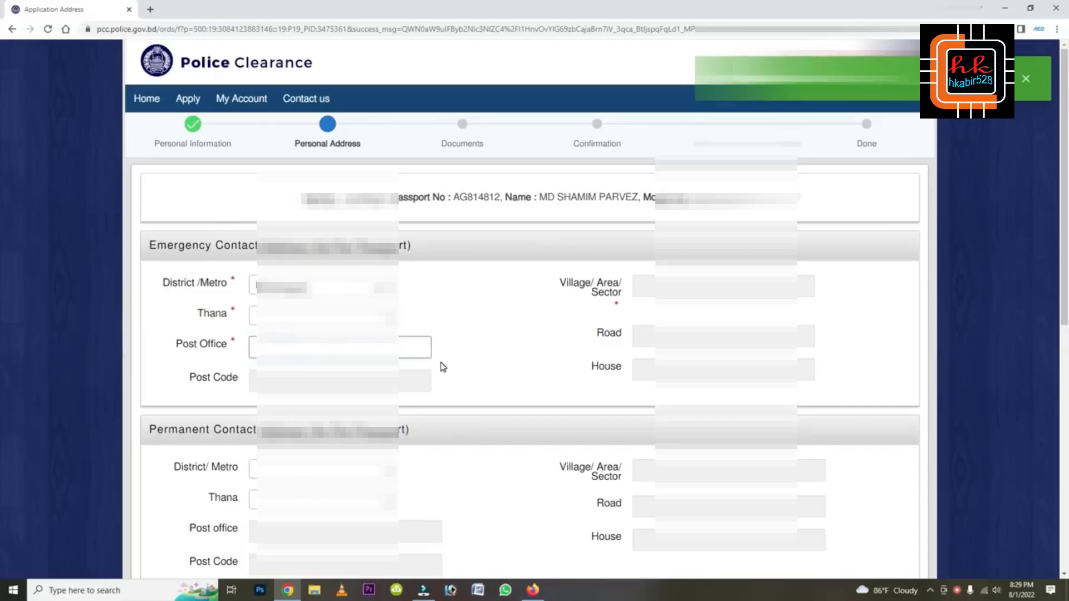
pyautogui.write('...')
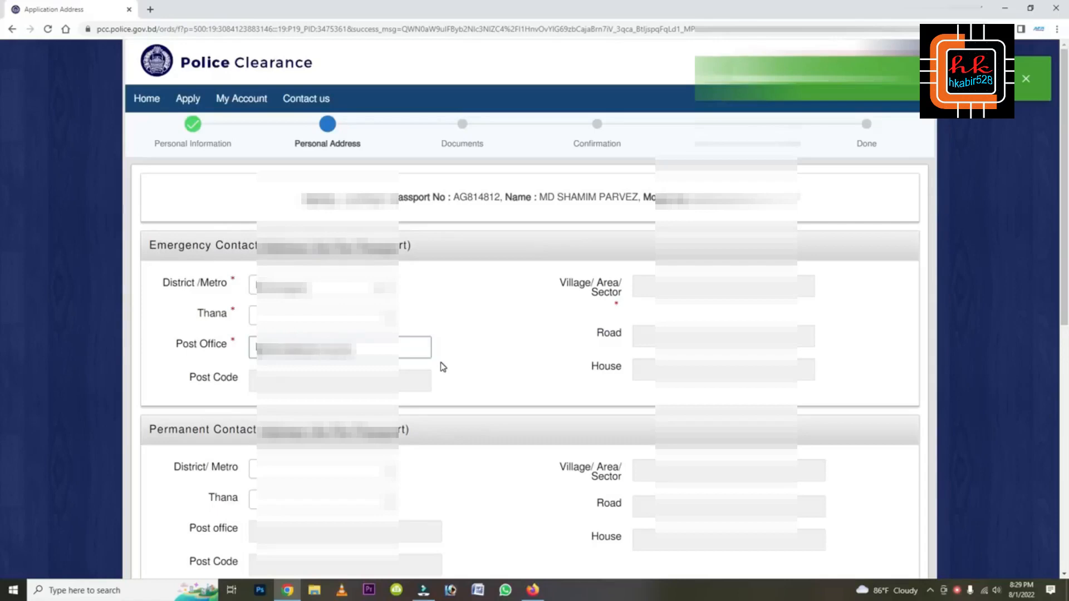
pyautogui.write('...')
pyautogui.click(308, 382)
pyautogui.write('...')
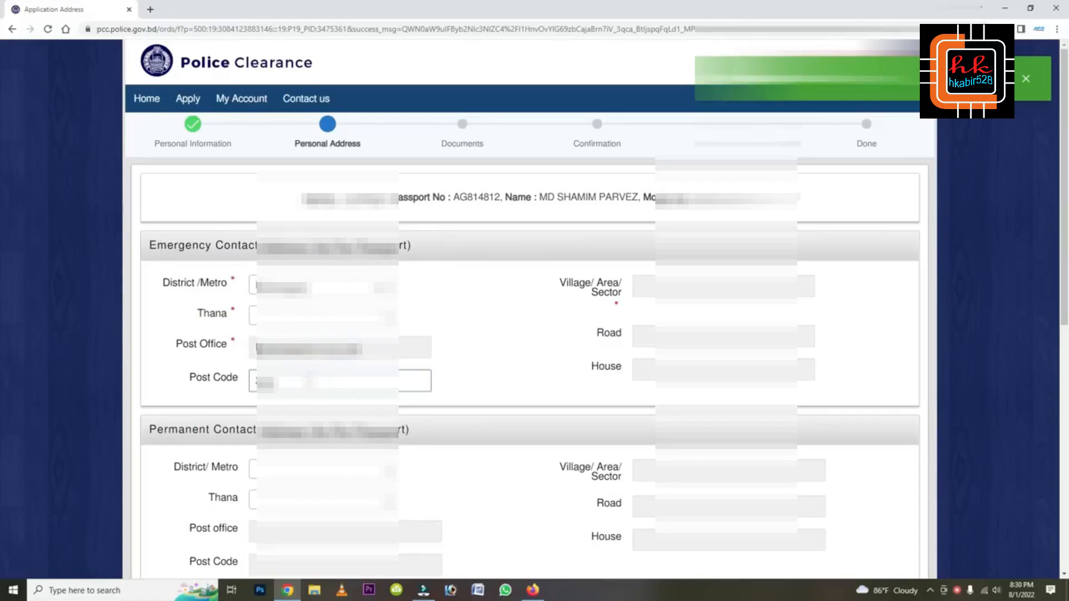
pyautogui.write('...')
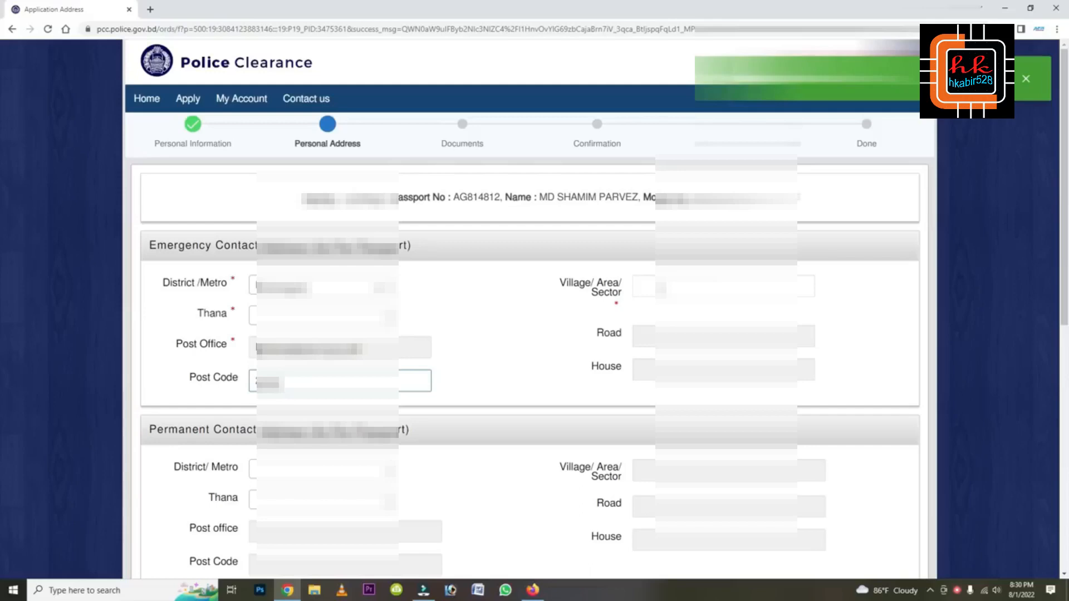
pyautogui.click(659, 285)
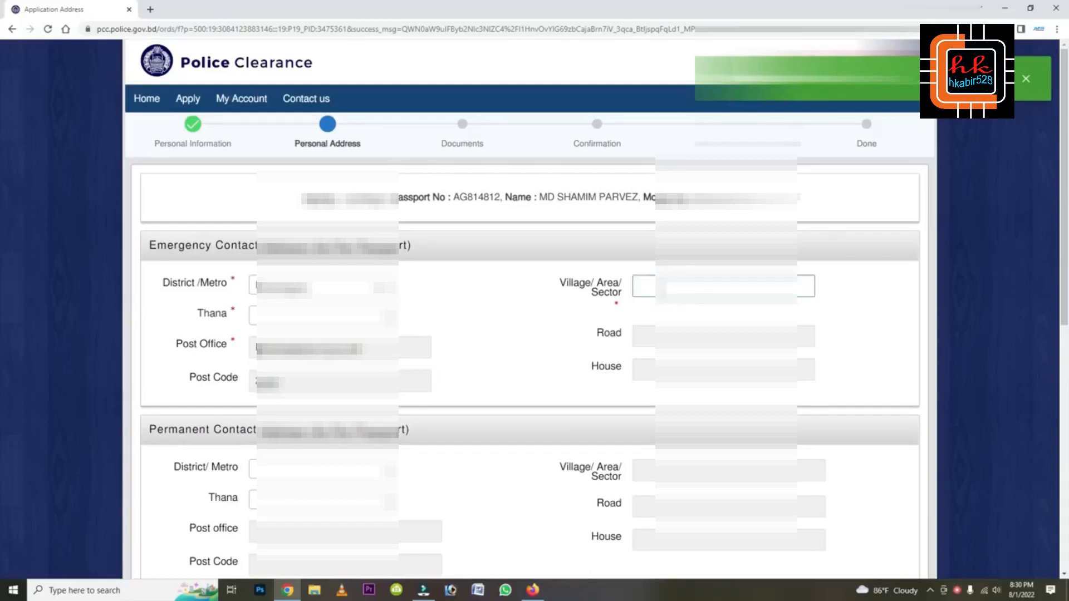
pyautogui.write('BHA')
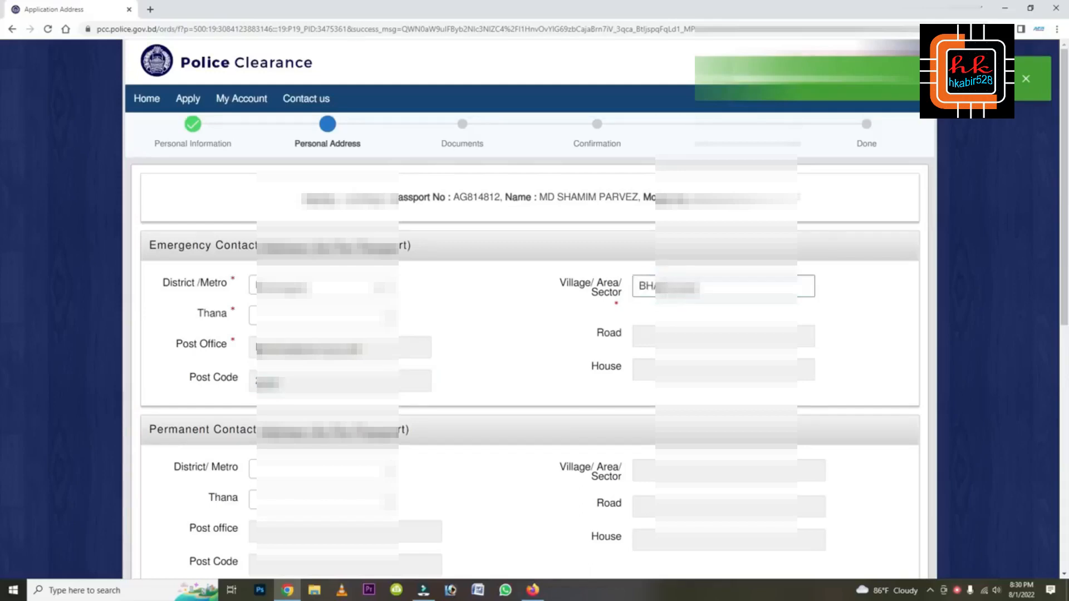
pyautogui.click(688, 344)
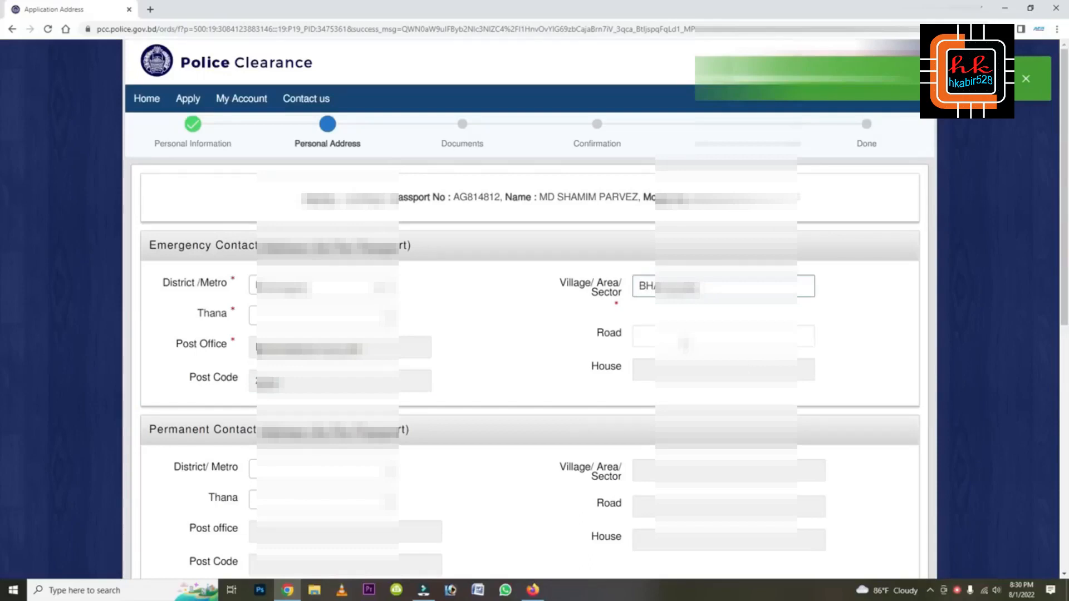
pyautogui.click(665, 370)
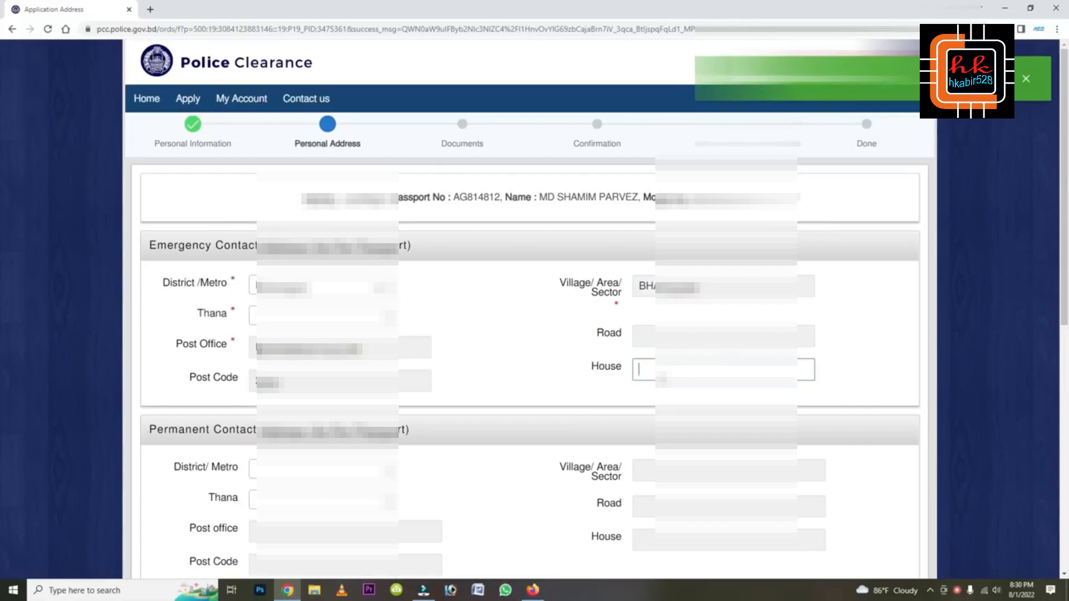
pyautogui.scroll(-3, 529, 334)
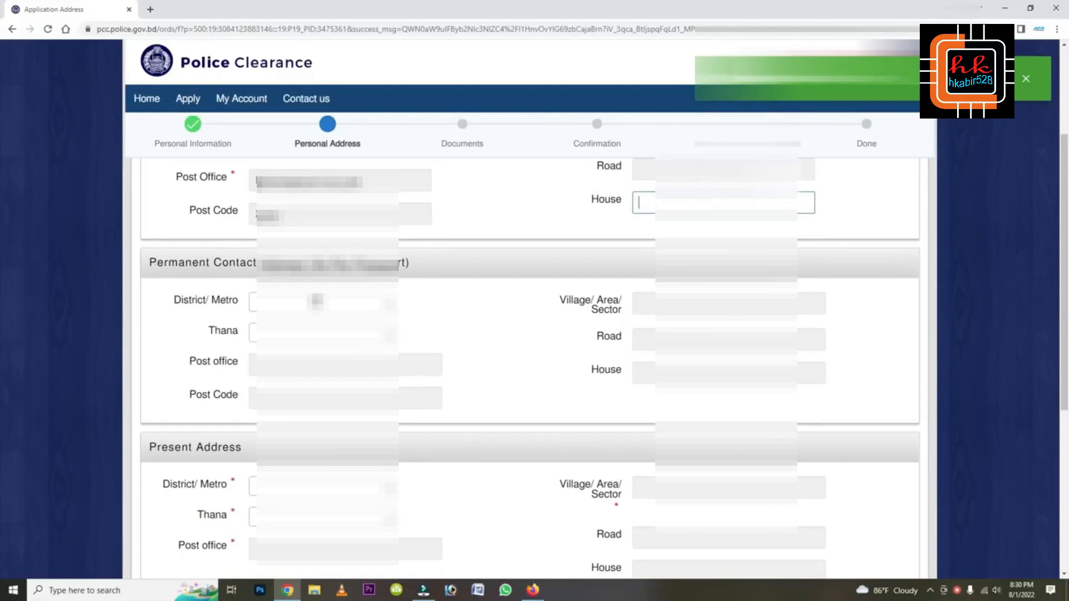
# Fill the permanent address district, thana, post office, post code and village/area
pyautogui.click(316, 301)
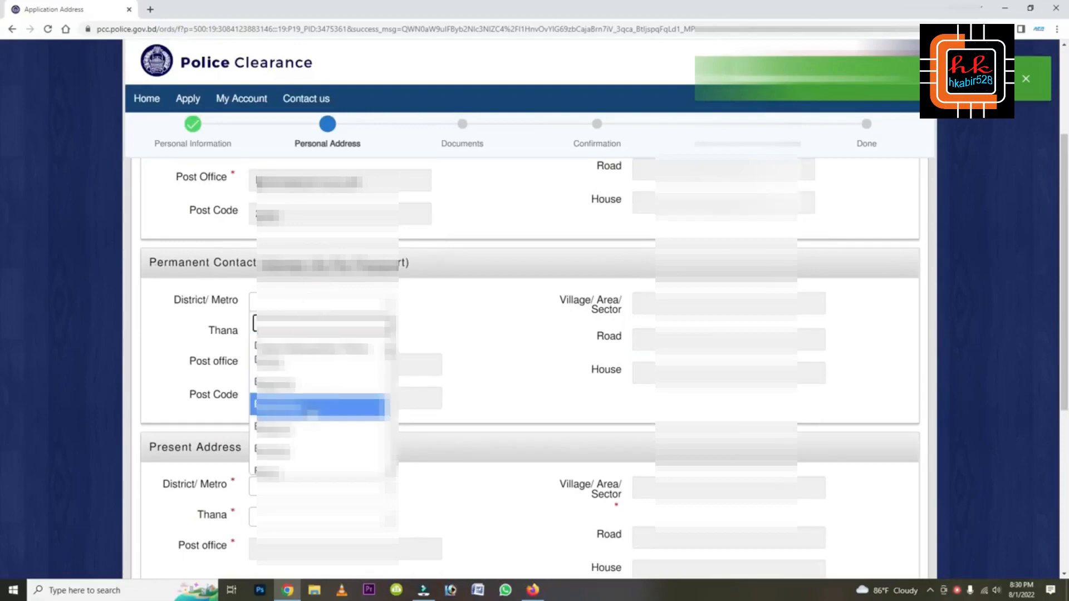
pyautogui.click(313, 410)
pyautogui.click(315, 337)
pyautogui.click(313, 389)
pyautogui.click(323, 365)
pyautogui.click(323, 399)
pyautogui.click(722, 303)
pyautogui.write('BHA')
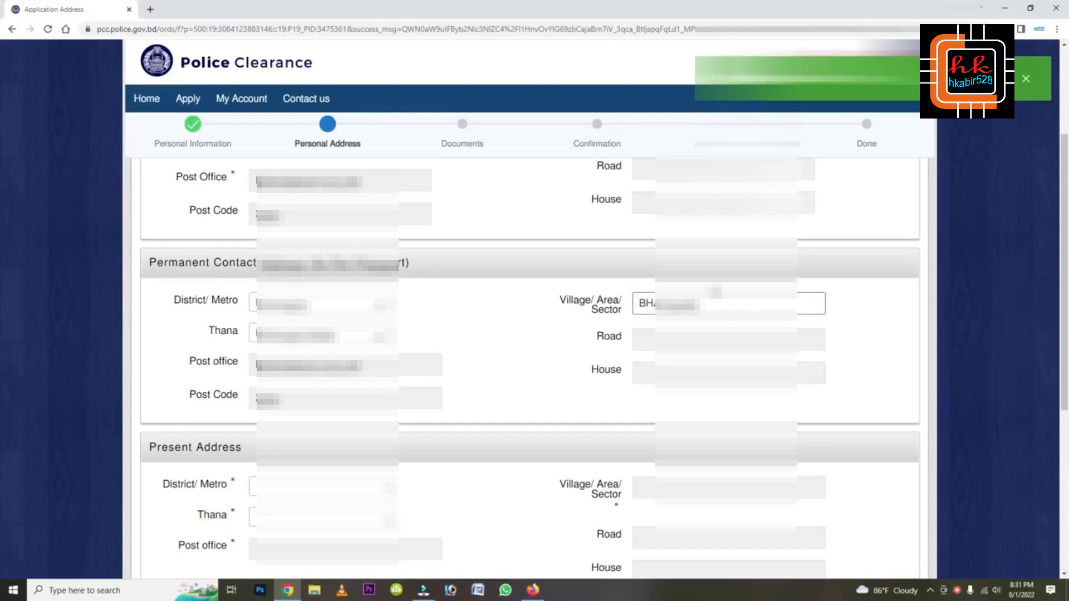
# Choose the district for the present address
pyautogui.scroll(-2, 453, 470)
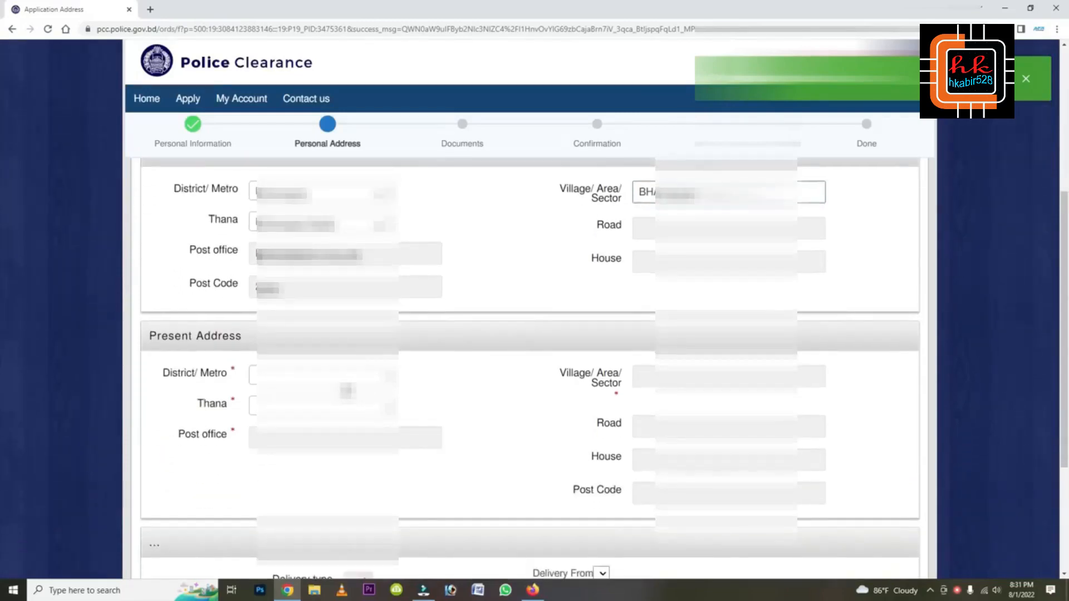
pyautogui.click(342, 379)
pyautogui.click(306, 423)
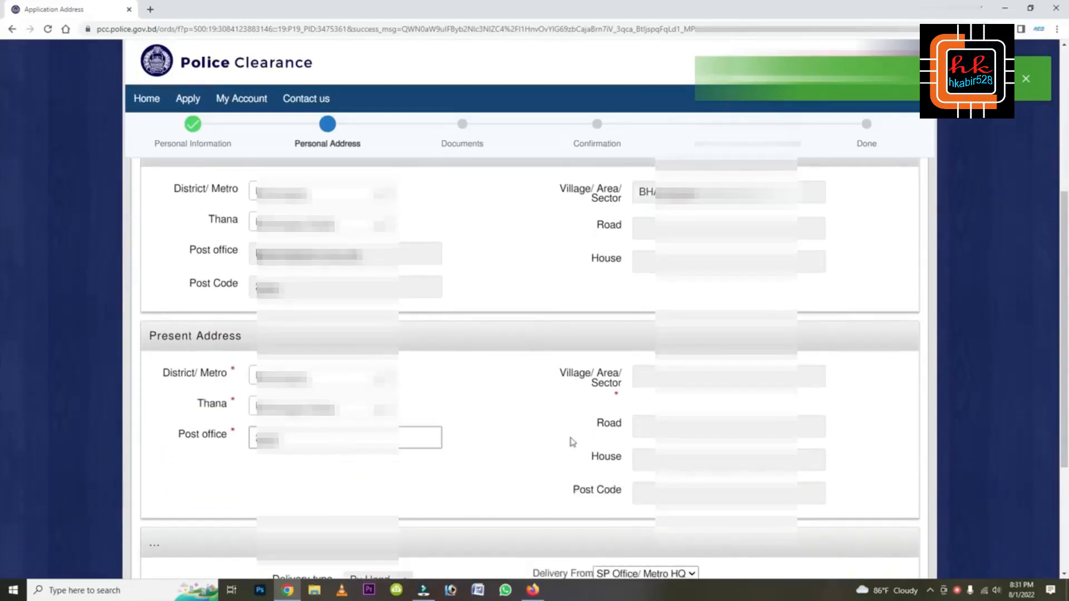
pyautogui.scroll(-2, 568, 441)
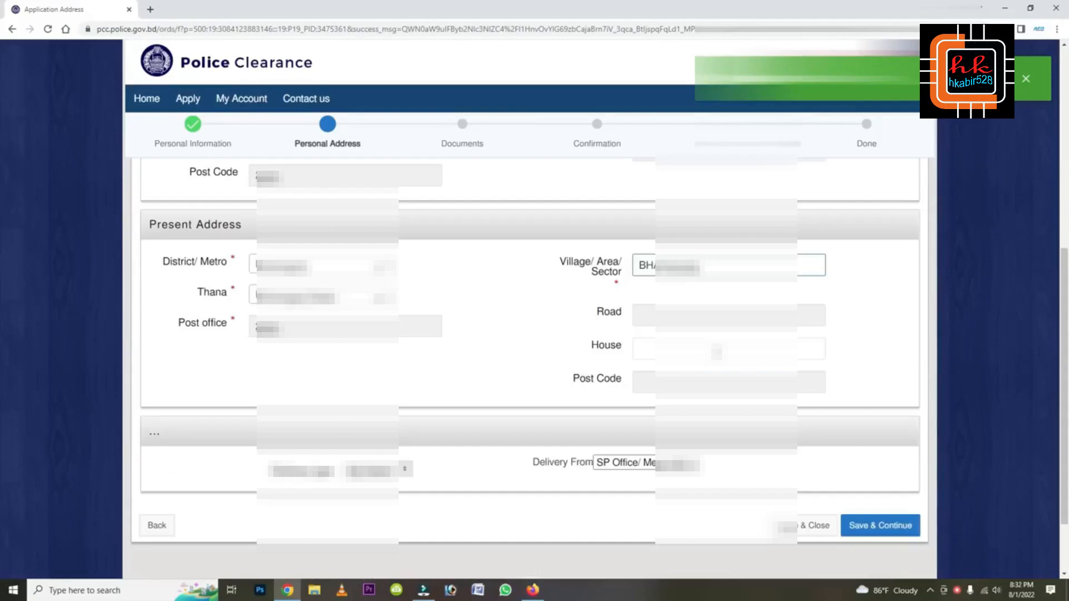
pyautogui.scroll(7, 530, 368)
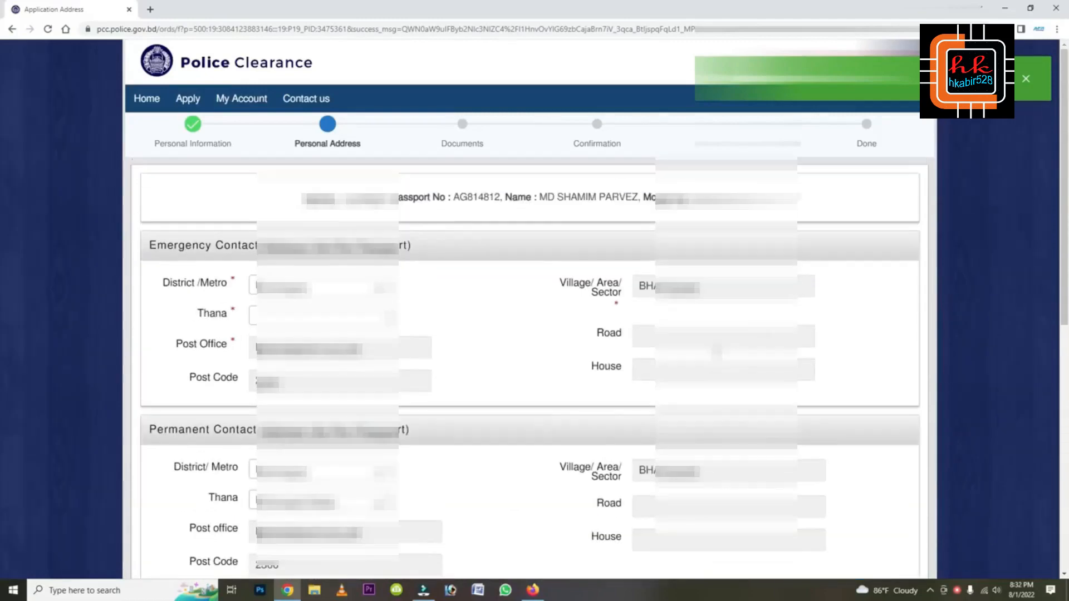
pyautogui.scroll(-8, 530, 511)
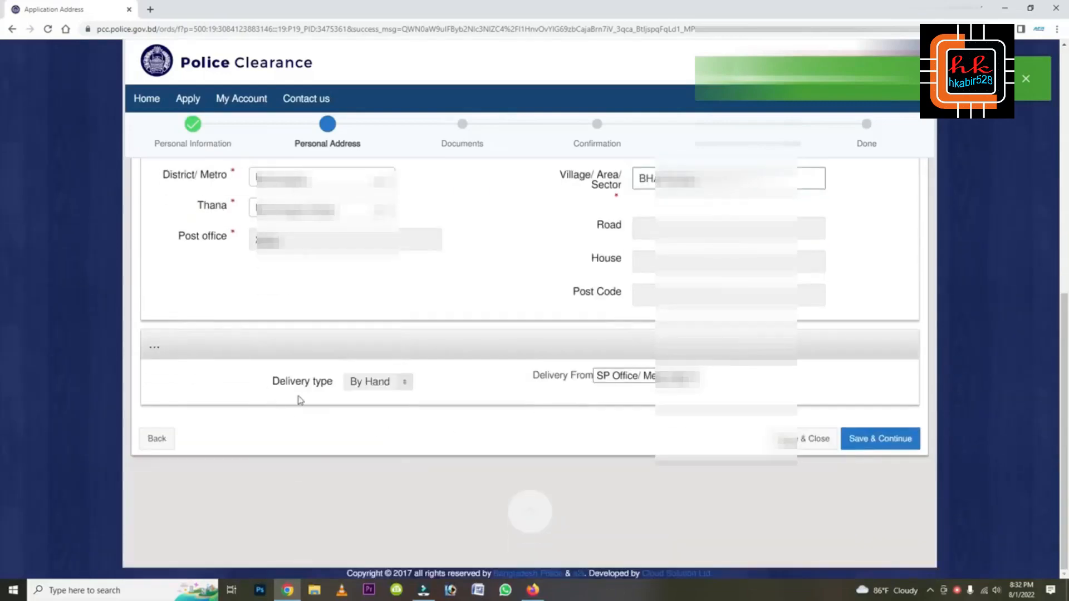
# Set delivery type By Hand from SP Office and save the addresses
pyautogui.click(405, 384)
pyautogui.click(405, 385)
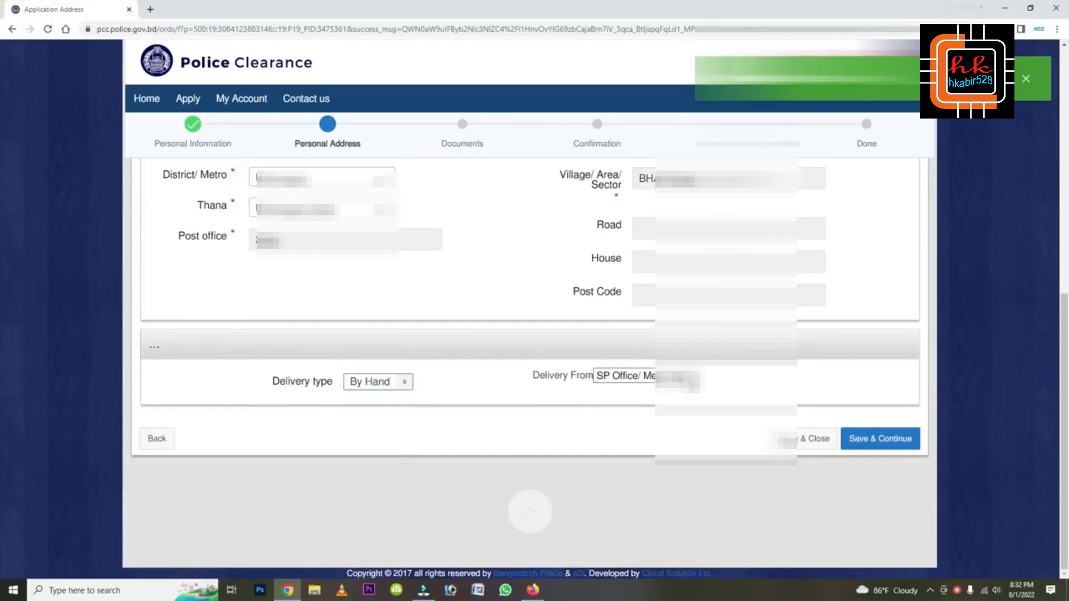
pyautogui.click(689, 377)
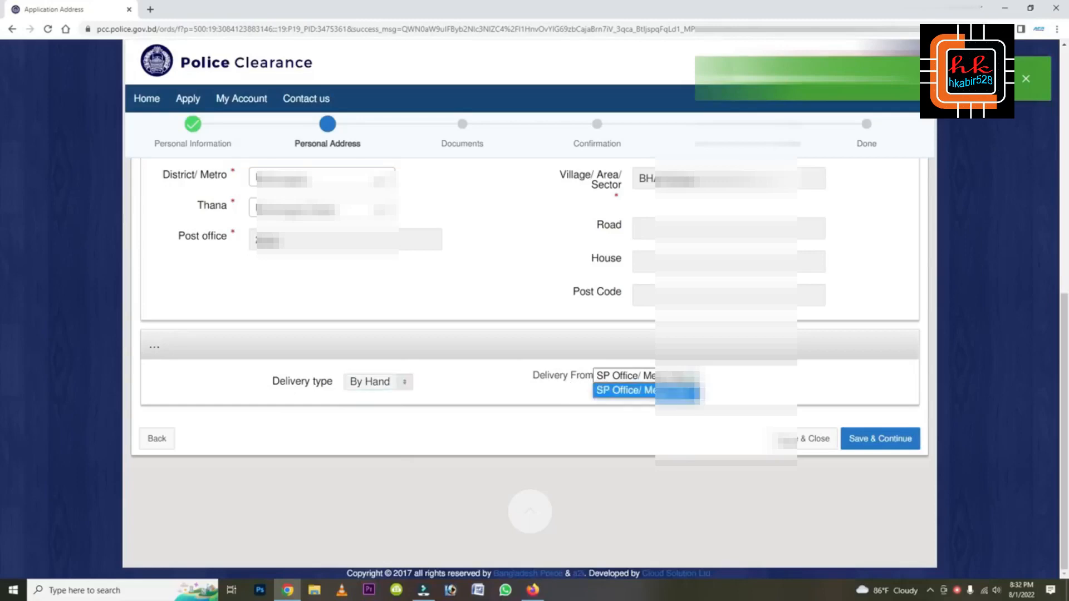
pyautogui.click(687, 390)
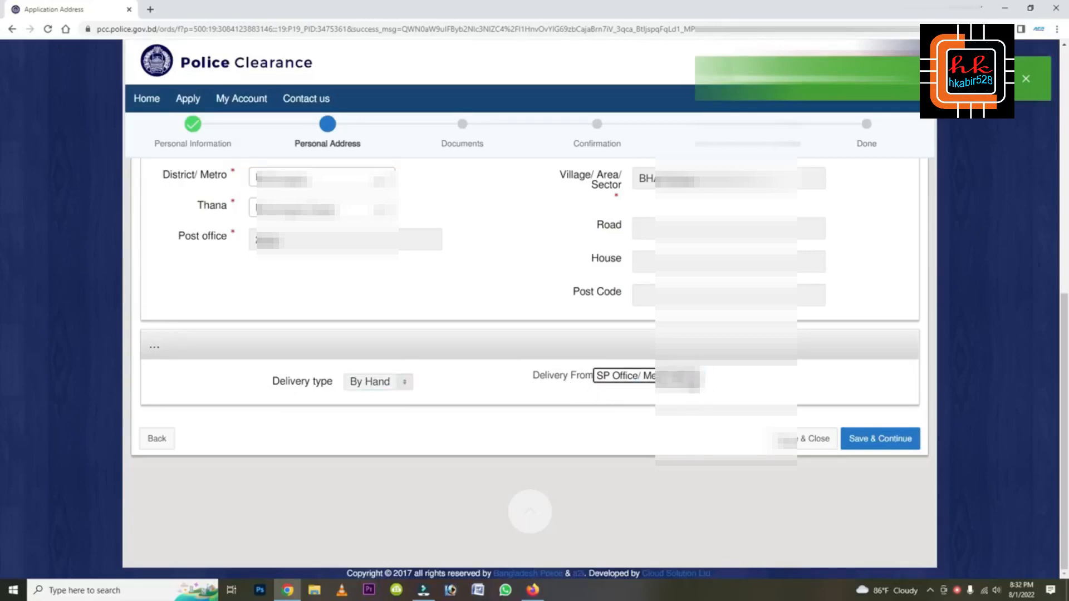
pyautogui.click(885, 445)
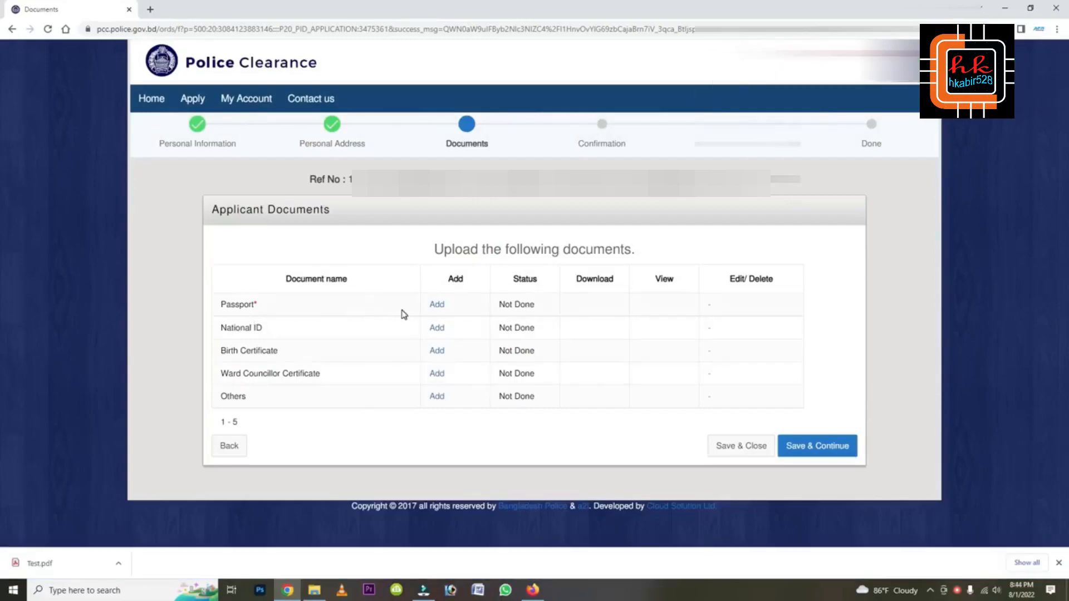
# Upload the Passport PDF from the Police folder on drive N: and save the documents
pyautogui.click(436, 306)
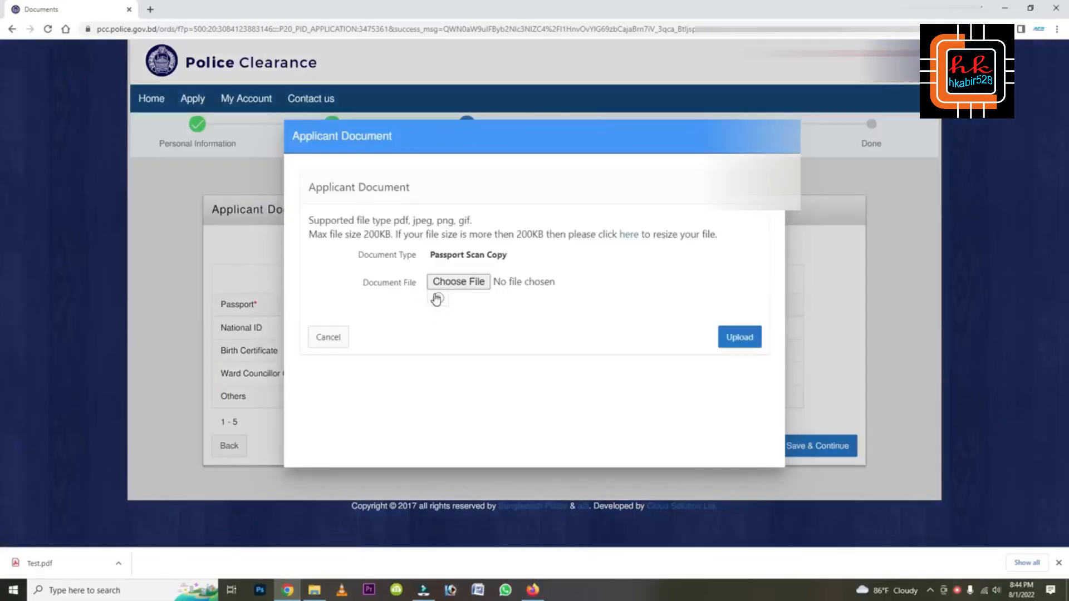
pyautogui.click(466, 282)
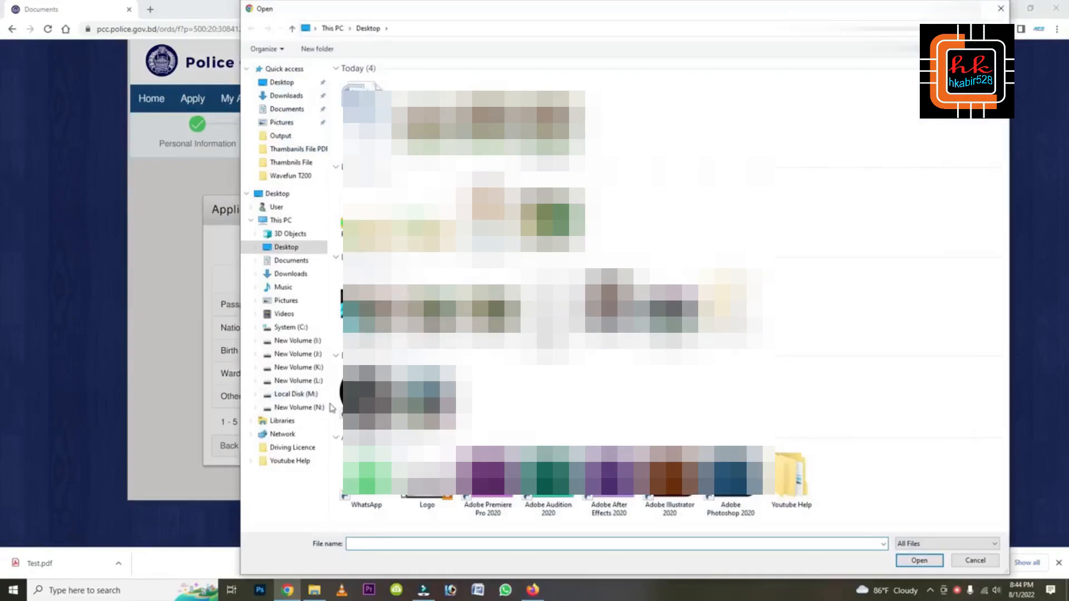
pyautogui.click(303, 410)
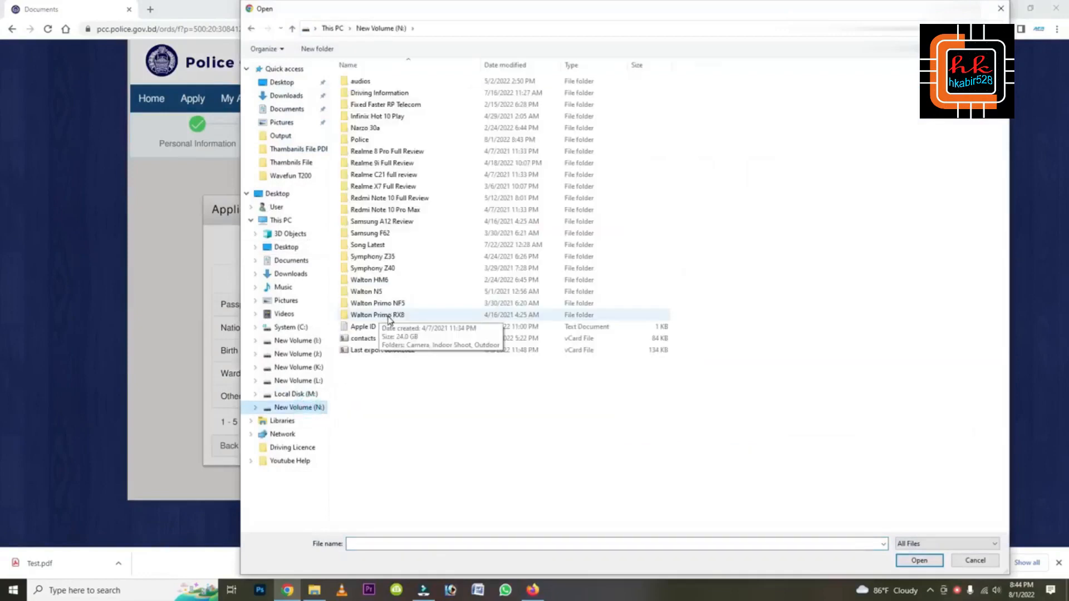
pyautogui.click(362, 142)
pyautogui.doubleClick(362, 142)
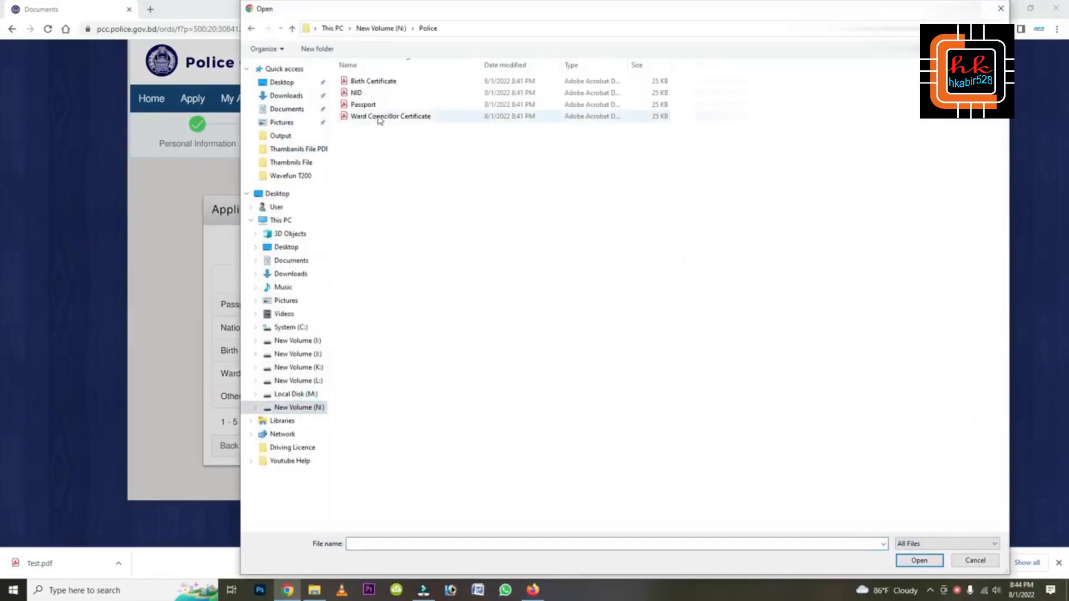
pyautogui.click(369, 105)
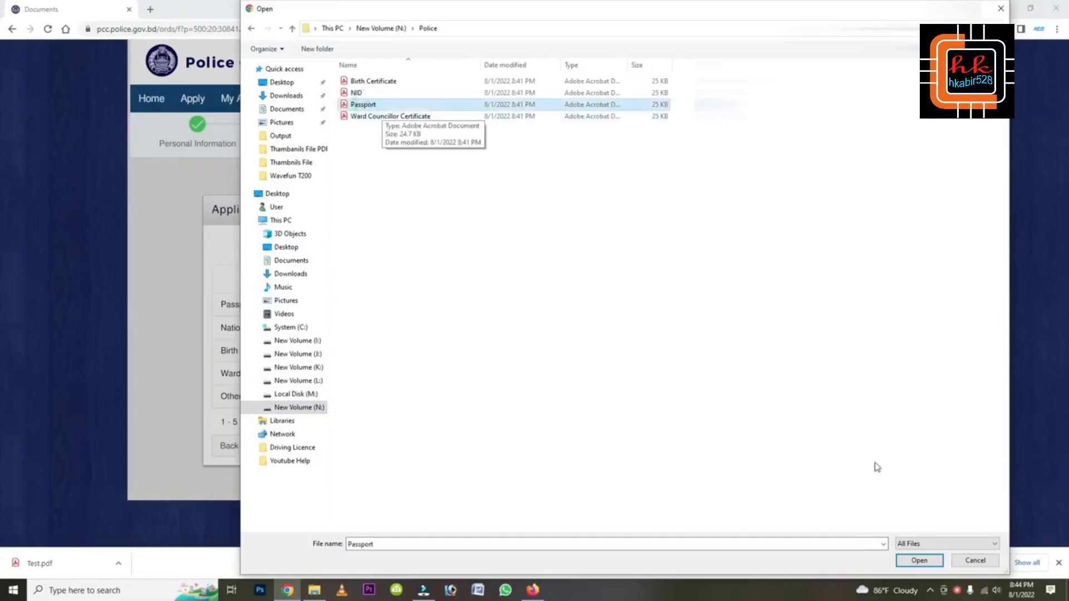
pyautogui.click(919, 560)
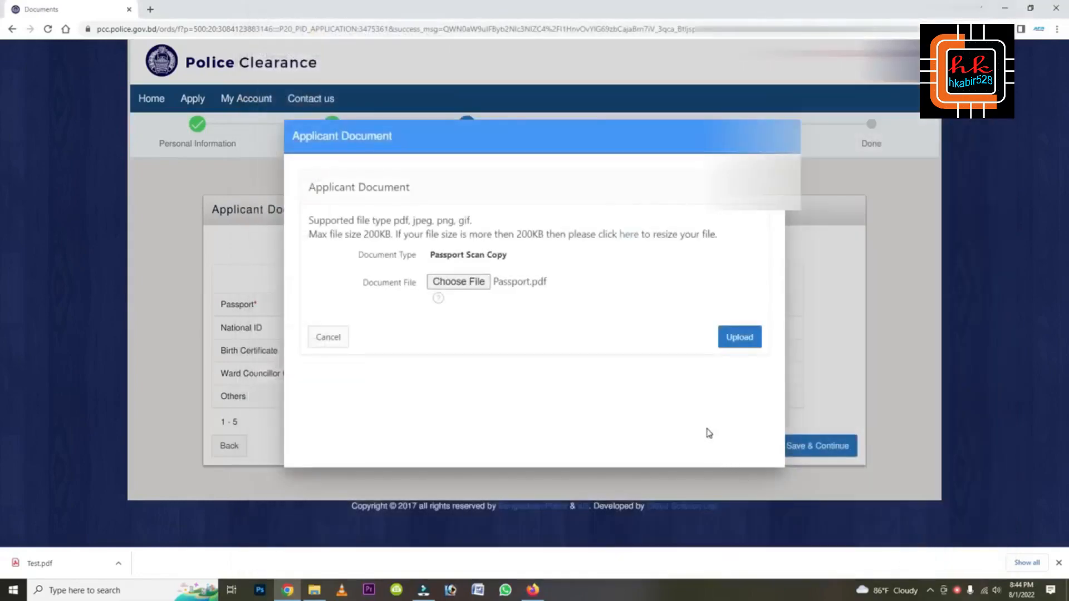
pyautogui.click(740, 337)
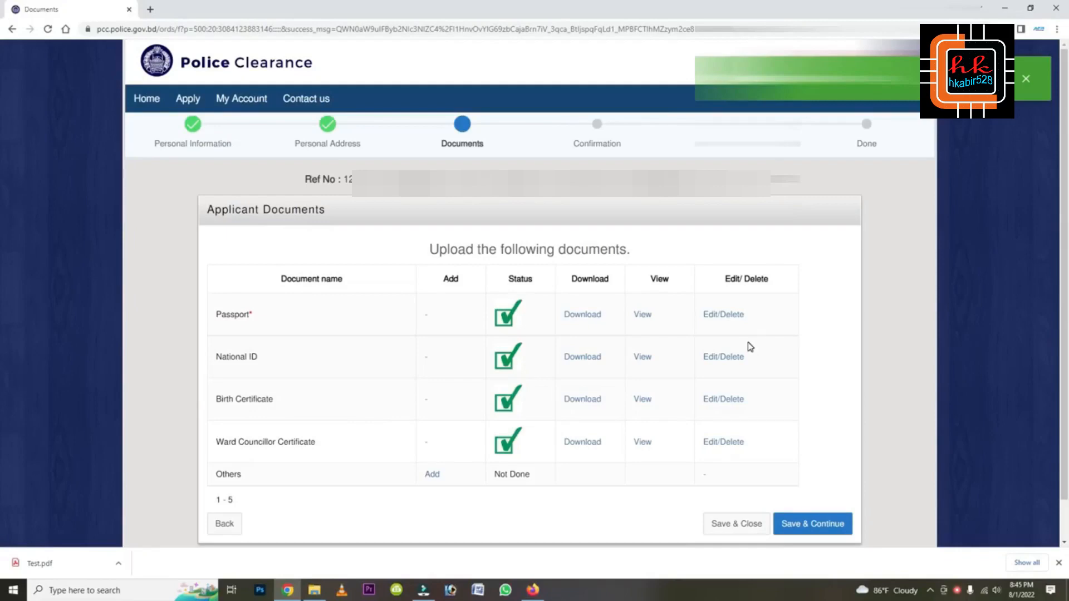
pyautogui.click(816, 530)
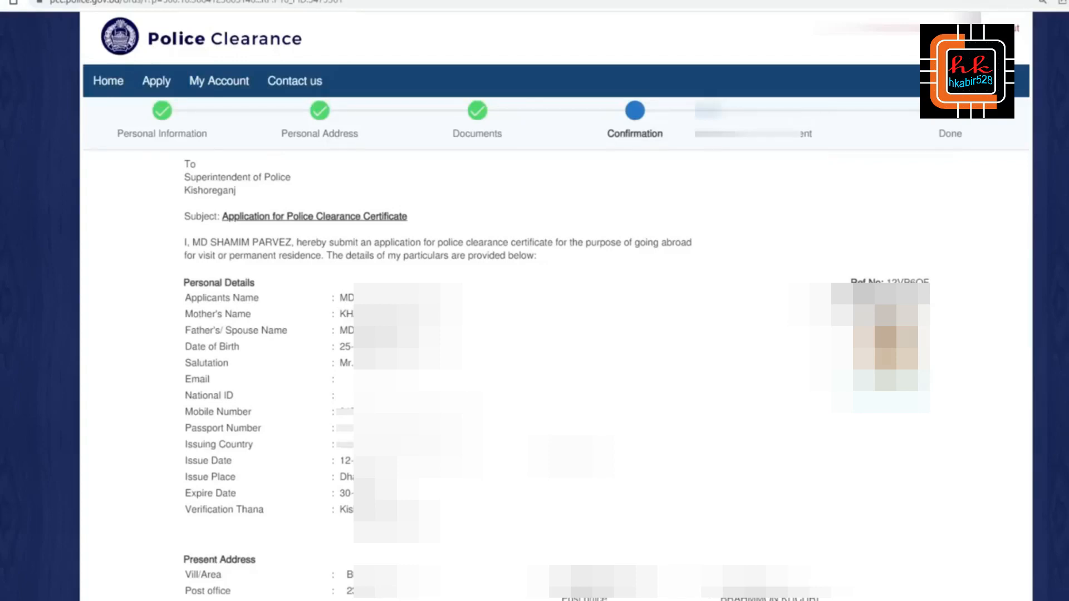
# Review the confirmation page, tick Final Submit and confirm the application
pyautogui.scroll(-6, 557, 373)
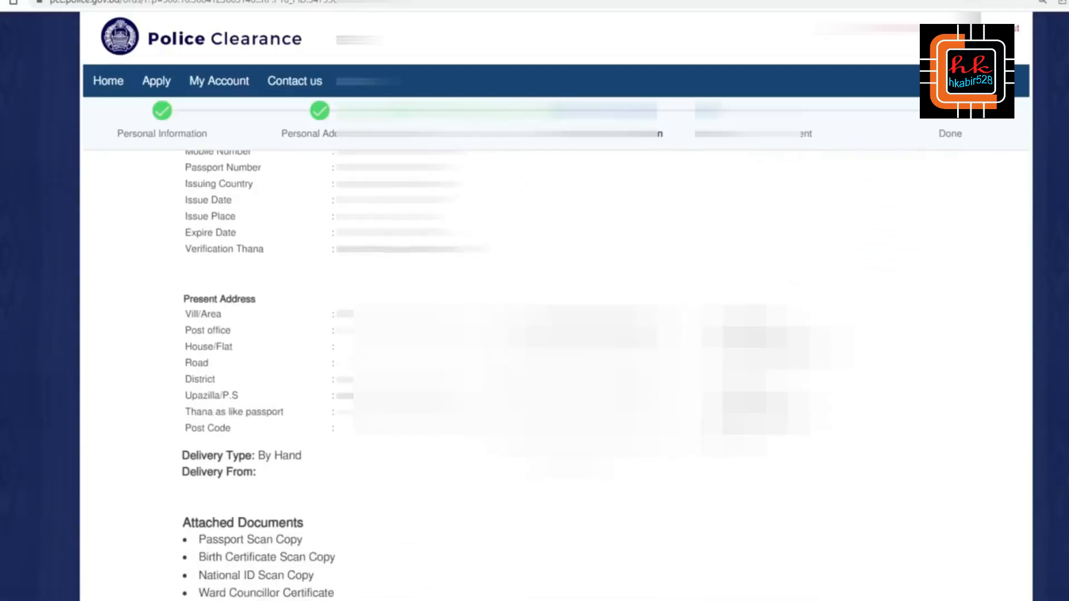
pyautogui.scroll(-4, 1004, 429)
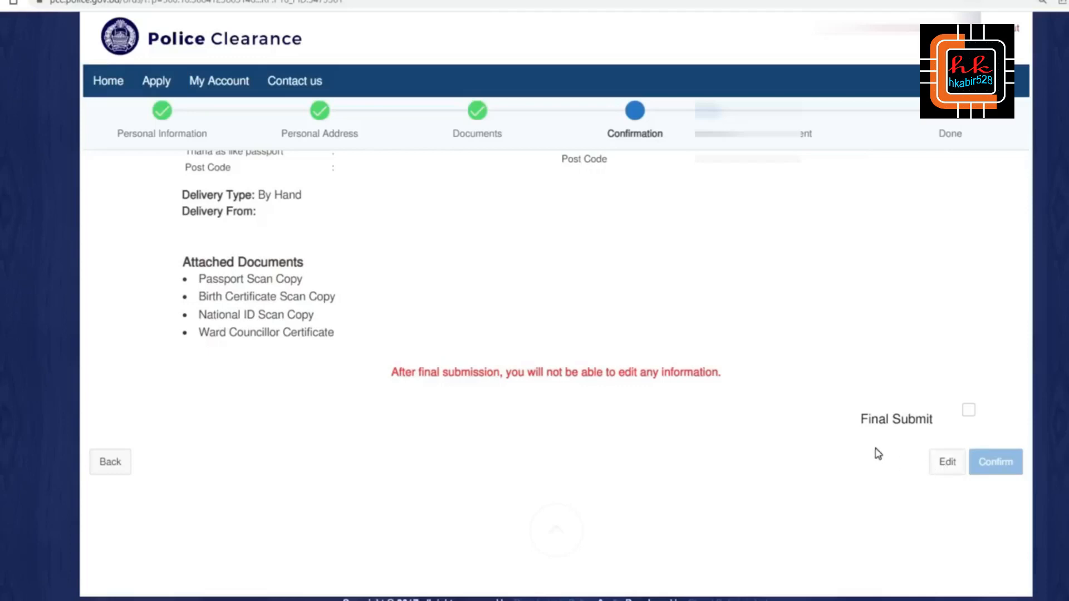
pyautogui.click(968, 412)
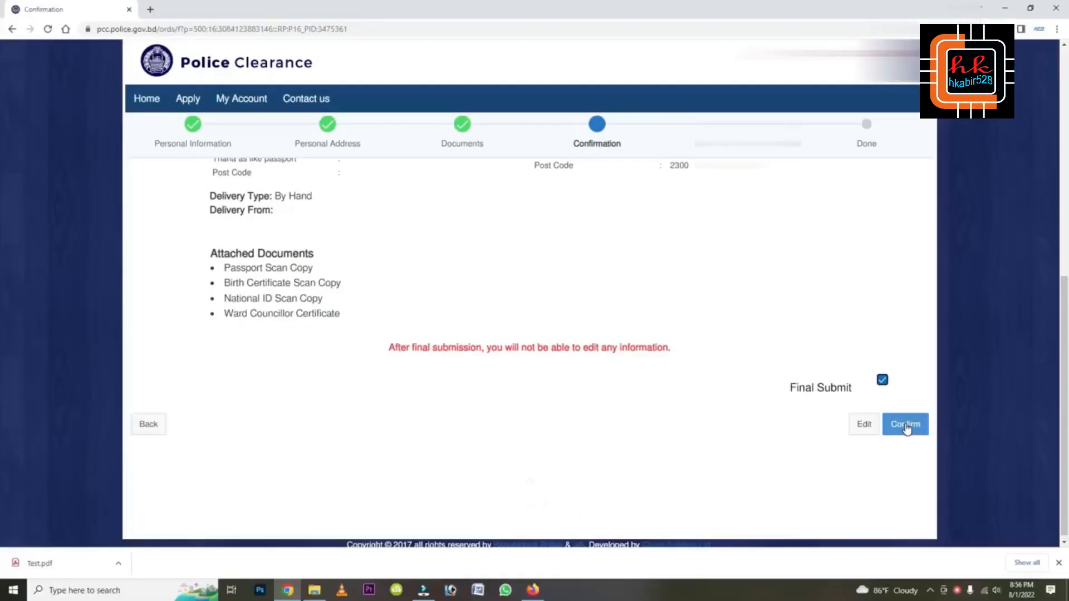
pyautogui.click(906, 426)
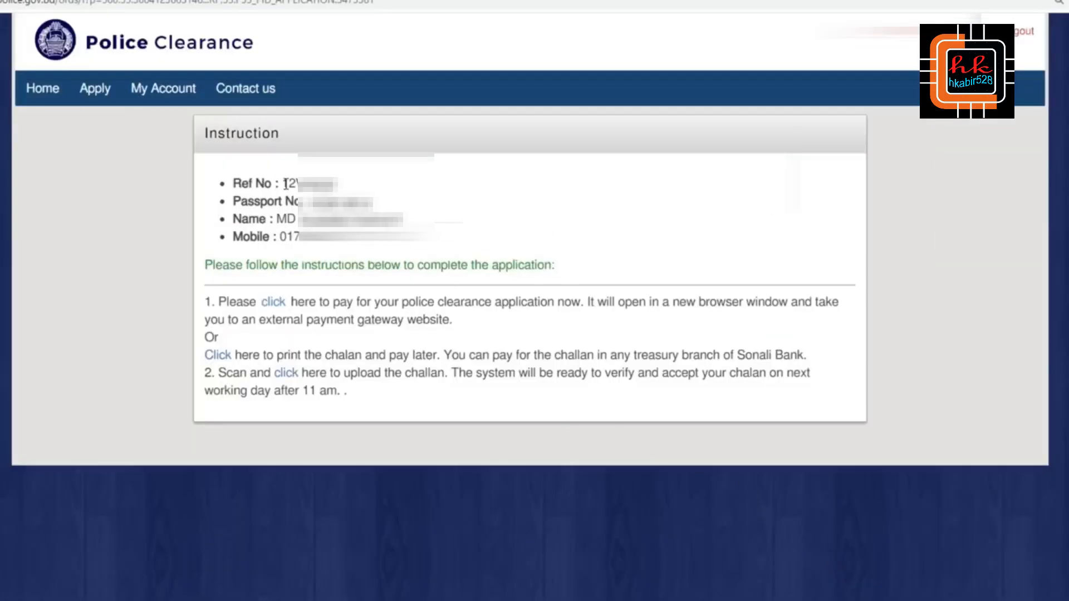
# Highlight the Ref No, applicant name and mobile number, then point out the first payment instruction
pyautogui.moveTo(286, 184); pyautogui.dragTo(372, 203)
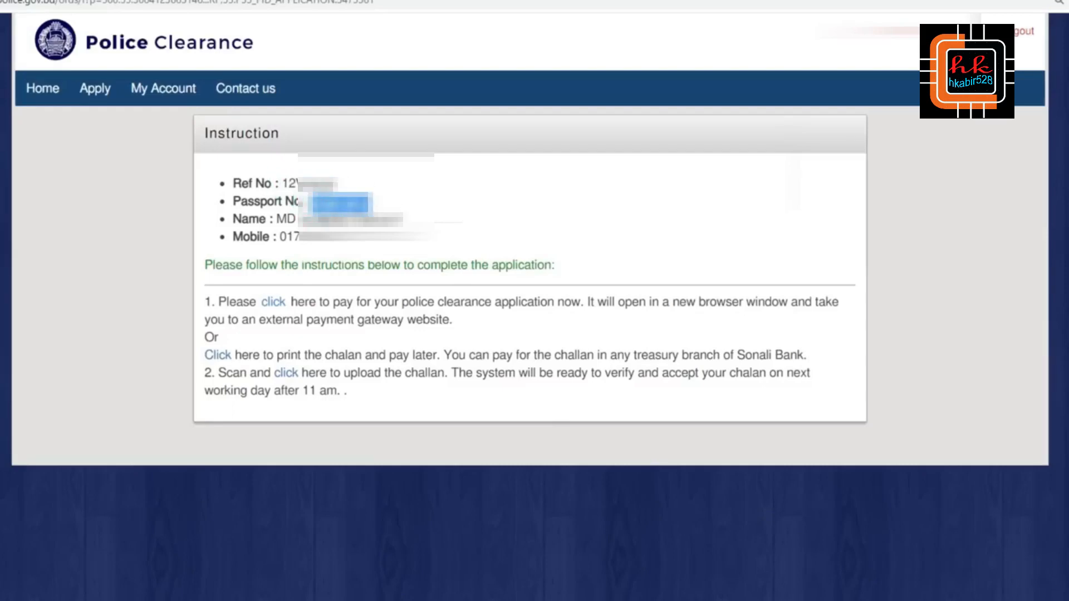
pyautogui.moveTo(296, 219); pyautogui.dragTo(462, 224)
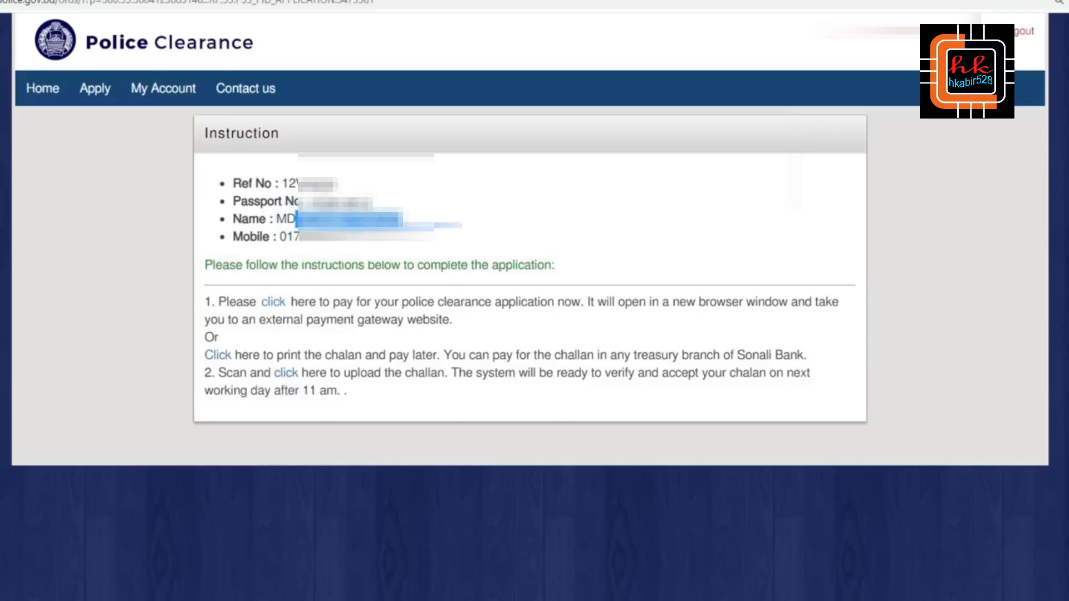
pyautogui.moveTo(281, 237); pyautogui.dragTo(435, 238)
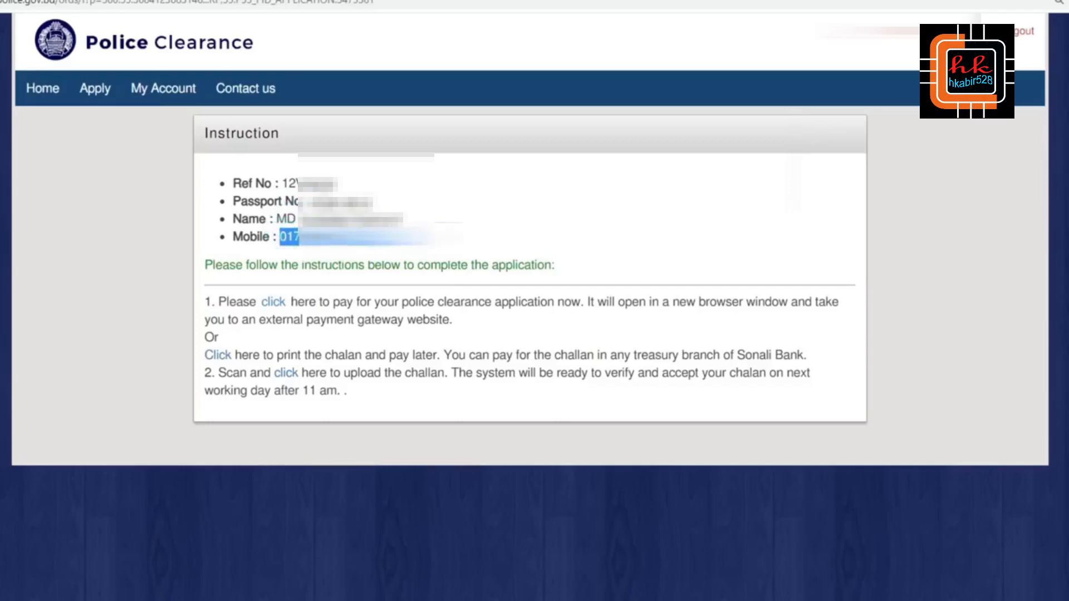
pyautogui.click(212, 306)
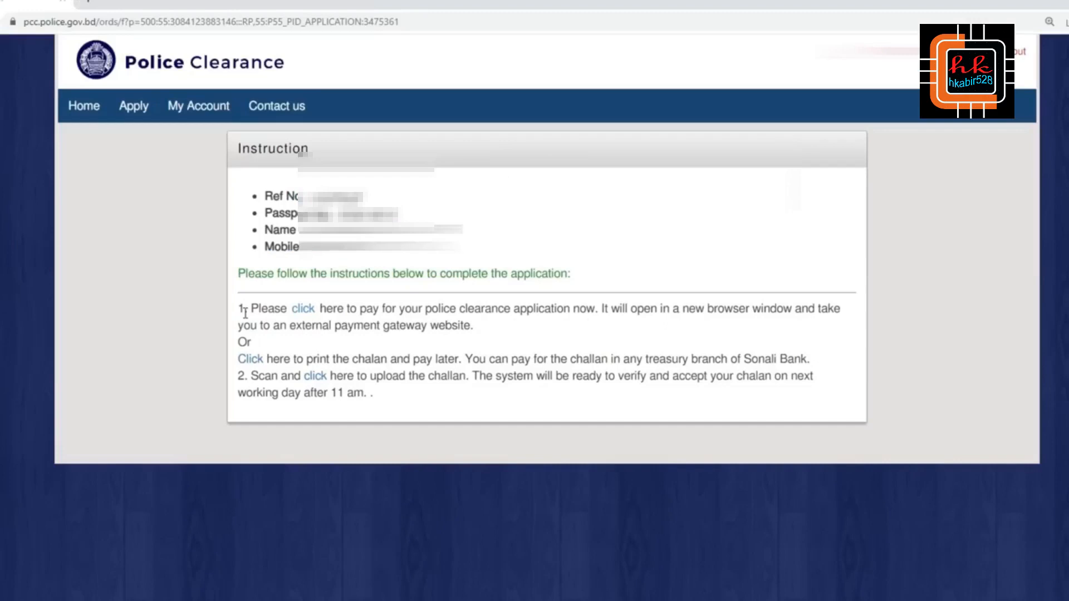
pyautogui.moveTo(240, 307); pyautogui.dragTo(258, 310)
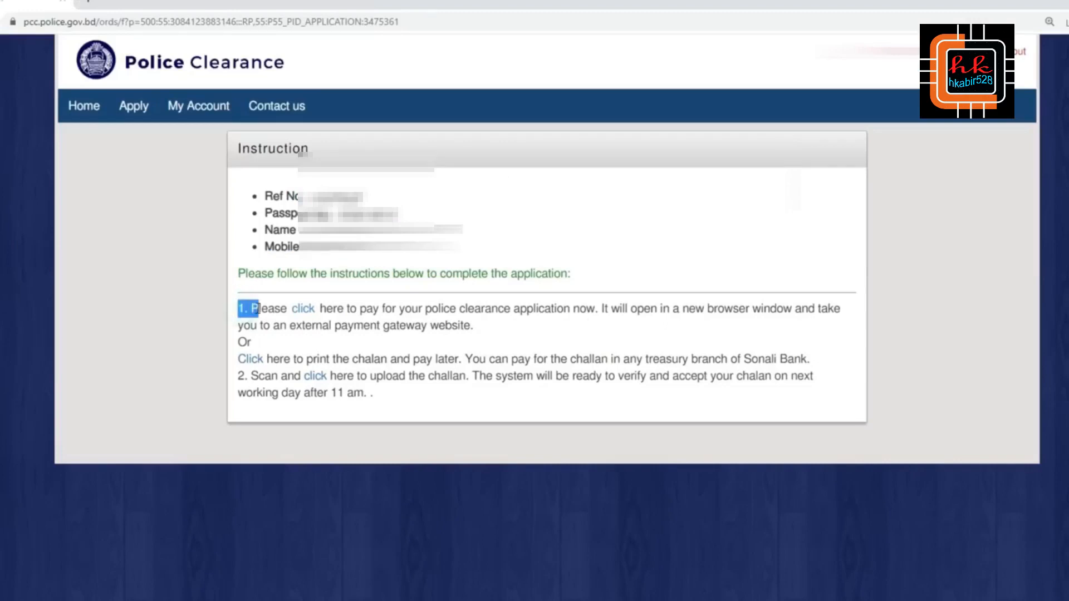
# Follow the online payment link past the insecure-form warning and proceed to pay the 500-taka challan
pyautogui.click(304, 312)
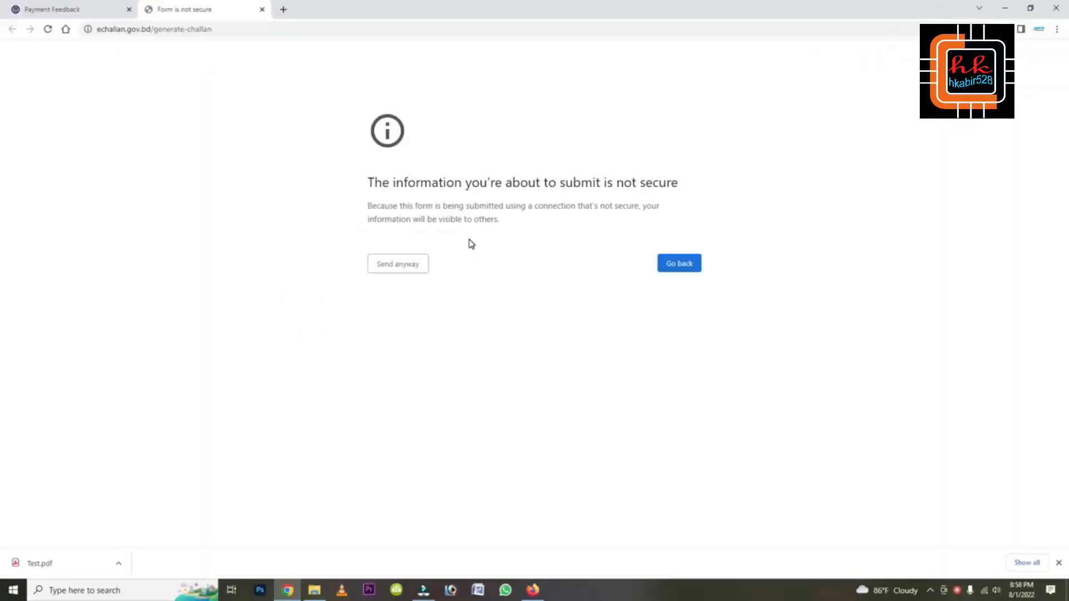
pyautogui.click(392, 274)
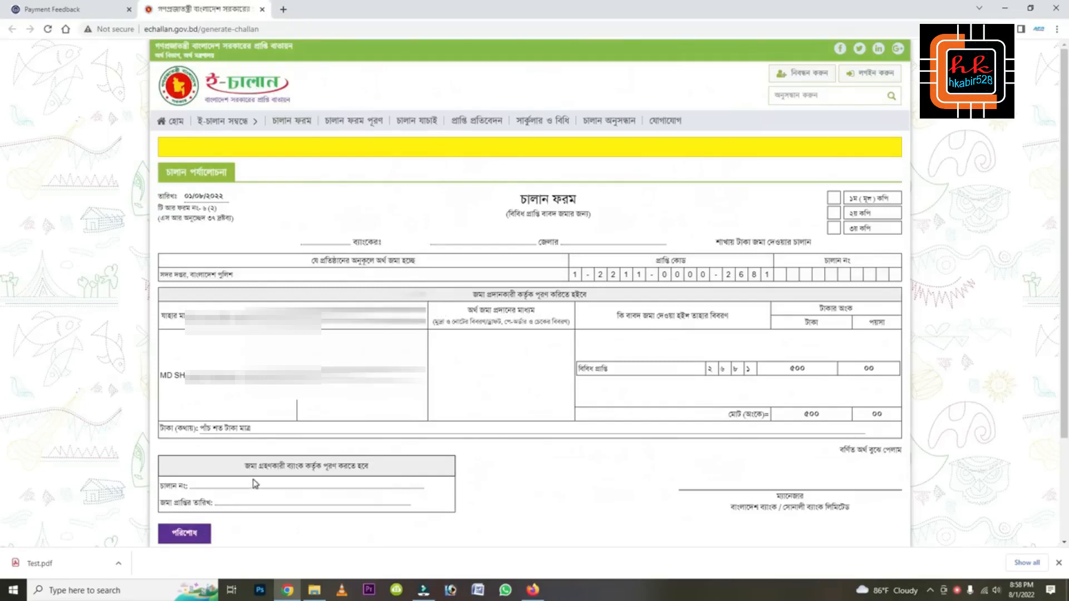
pyautogui.scroll(-1, 254, 482)
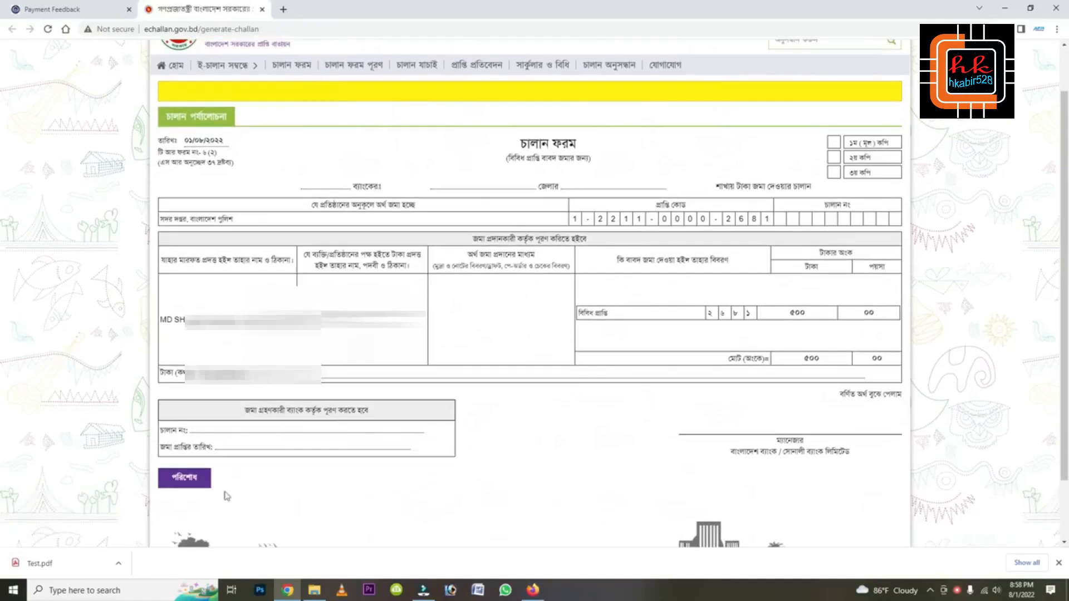
pyautogui.click(189, 486)
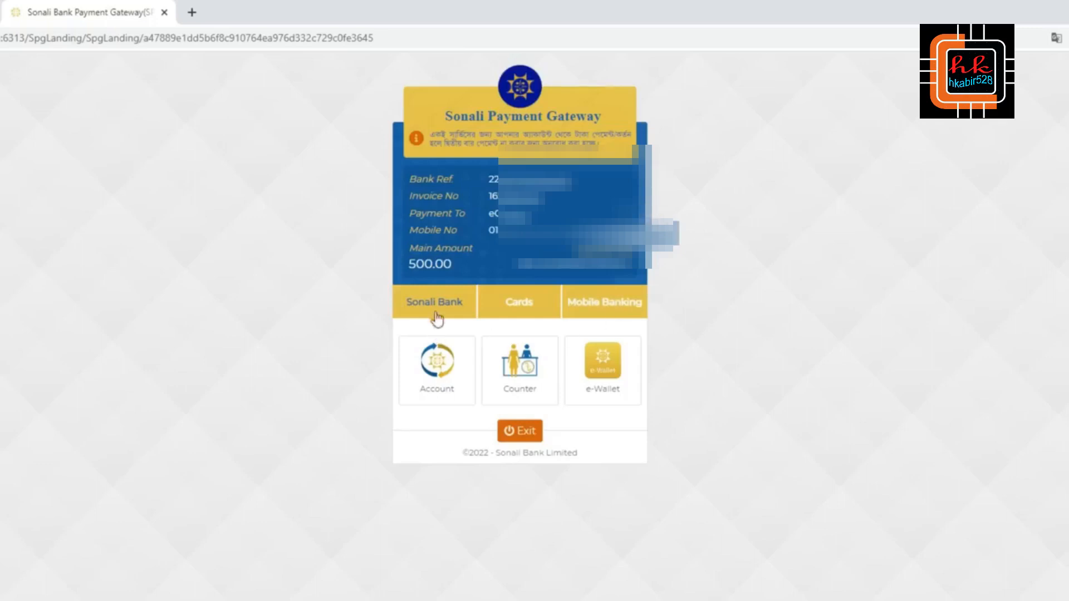
# Choose Mobile Banking > bKash, accept the 503.50 taka total and start the bKash payment
pyautogui.click(615, 312)
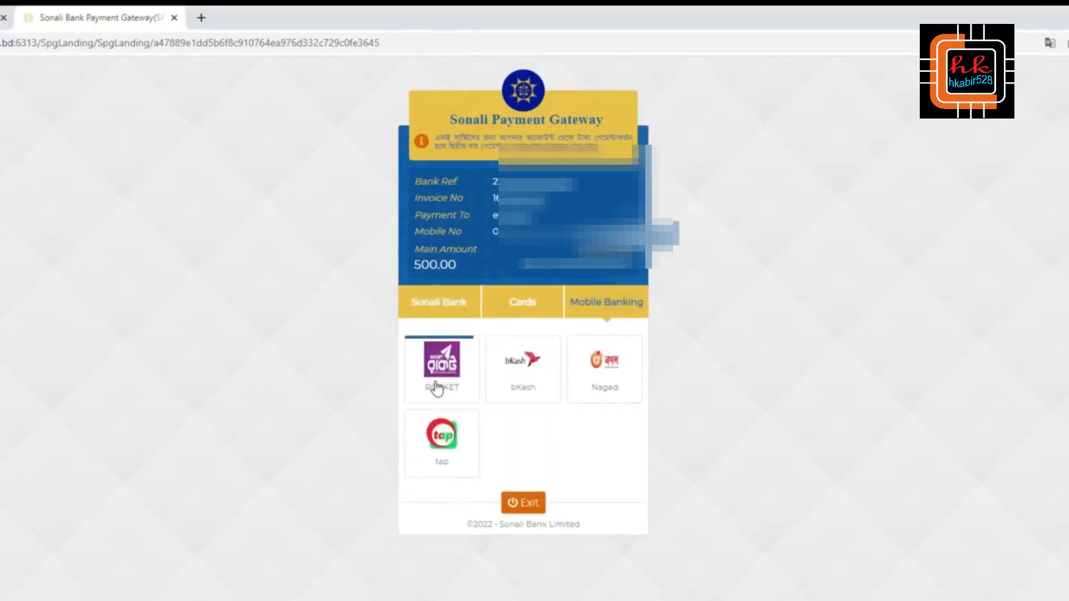
pyautogui.click(531, 380)
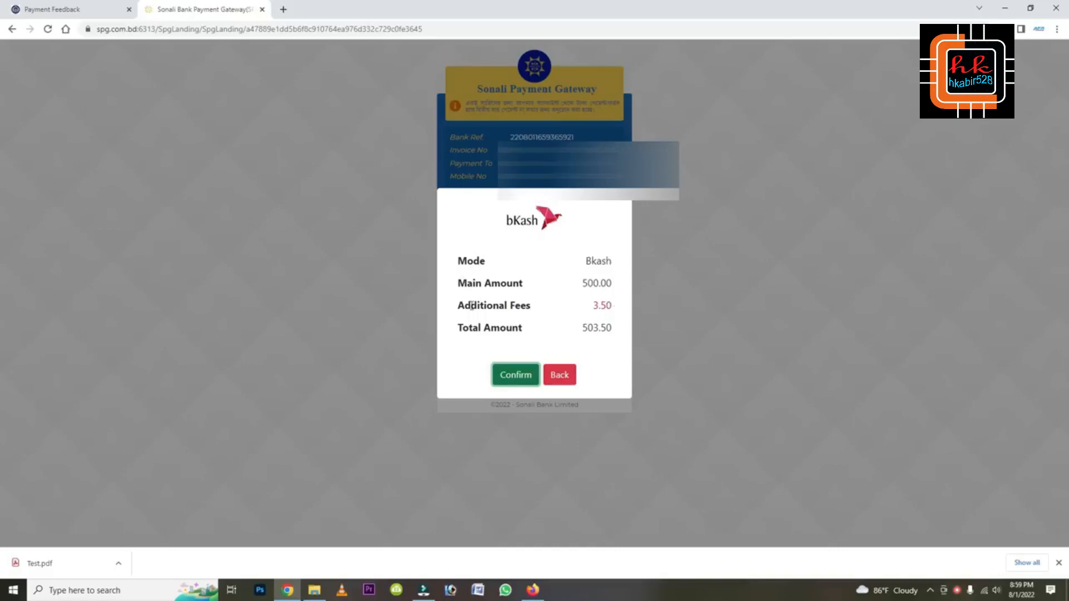
pyautogui.click(514, 377)
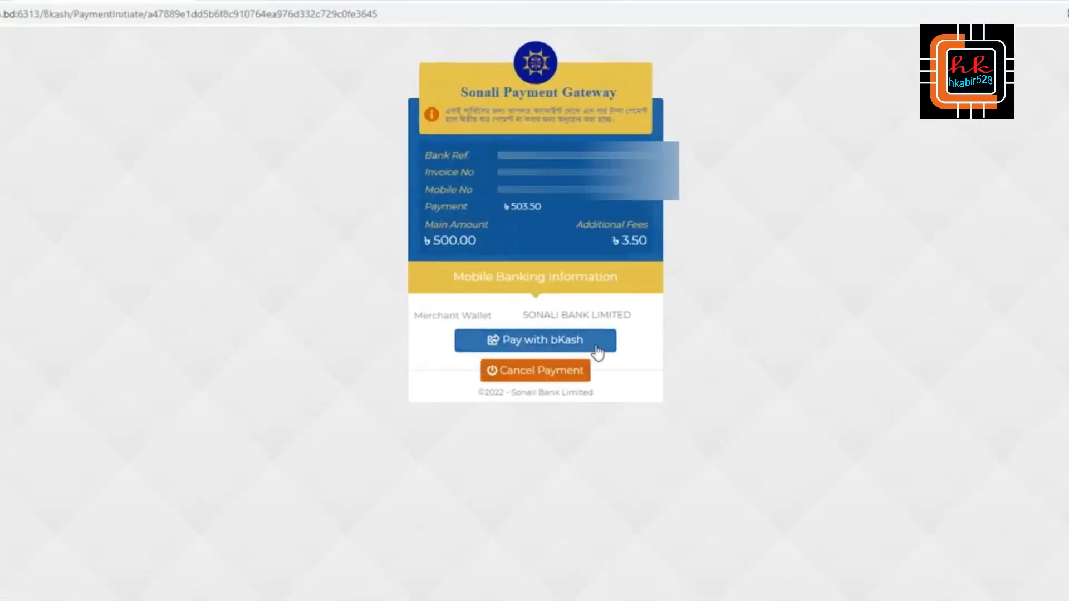
pyautogui.click(565, 344)
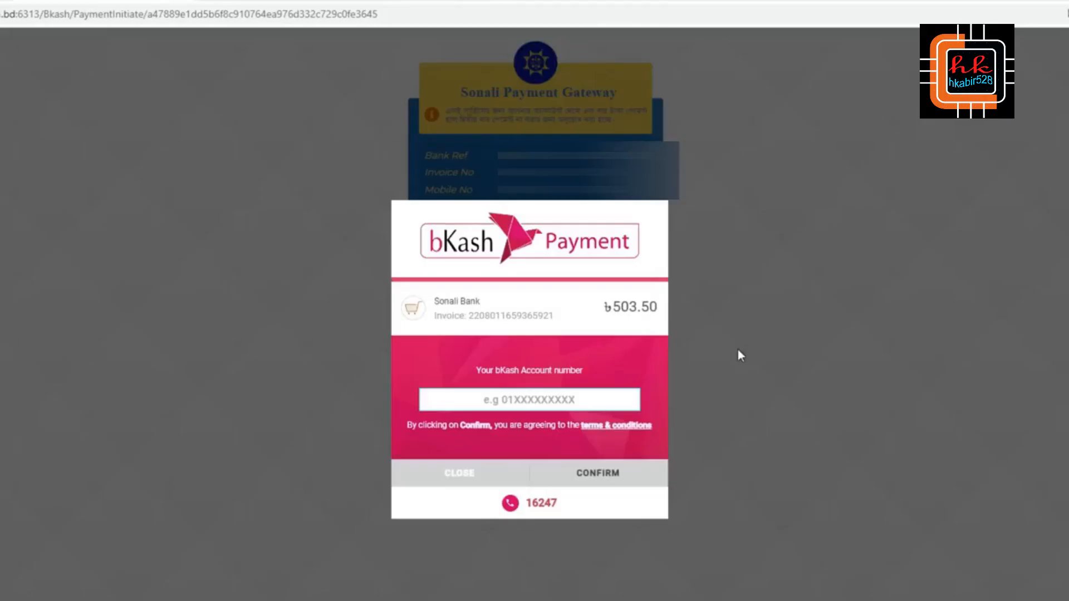
# Enter the bKash account number, paste the verification code and enter the PIN to authorise payment
pyautogui.click(536, 399)
pyautogui.write('01')
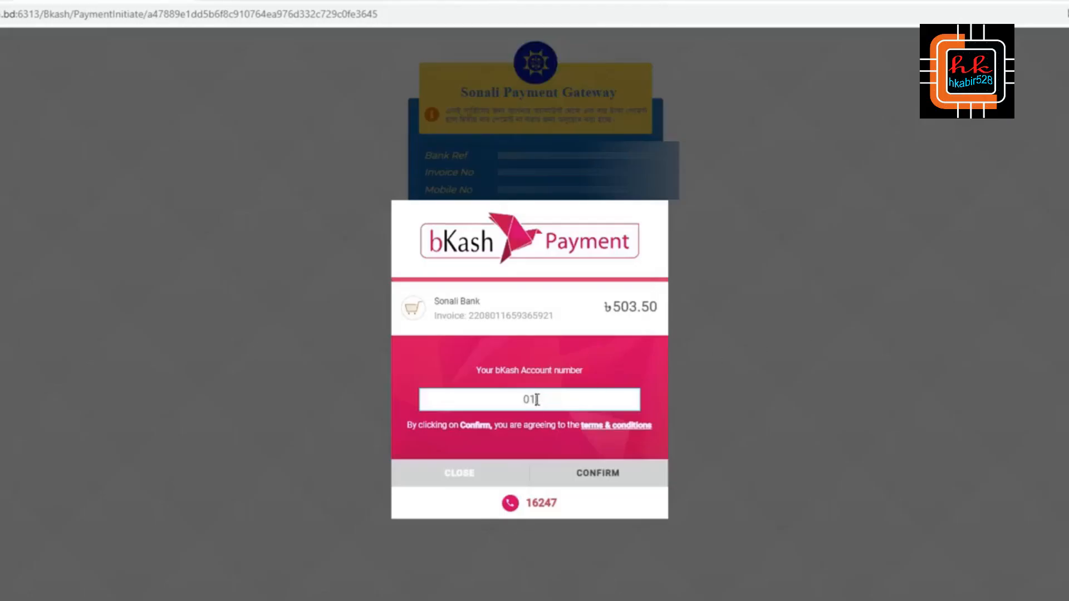
pyautogui.write('30')
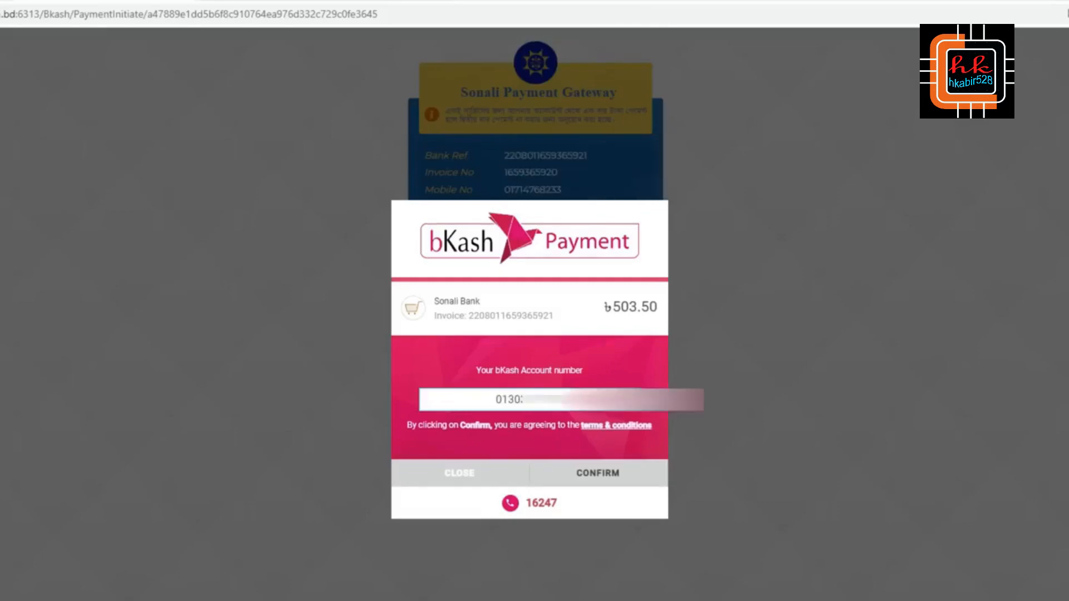
pyautogui.click(591, 479)
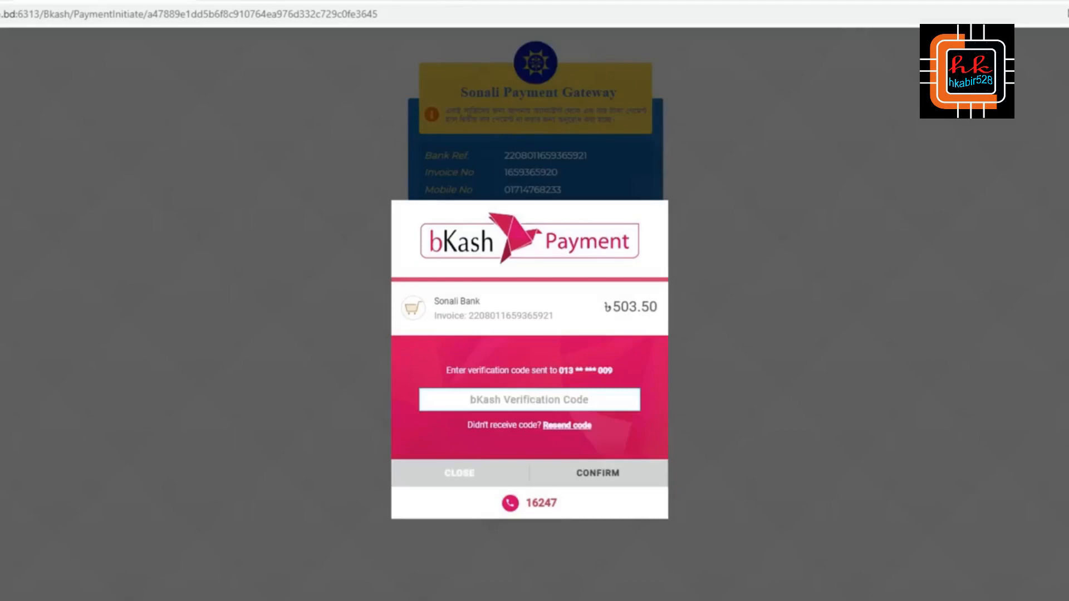
pyautogui.click(595, 477)
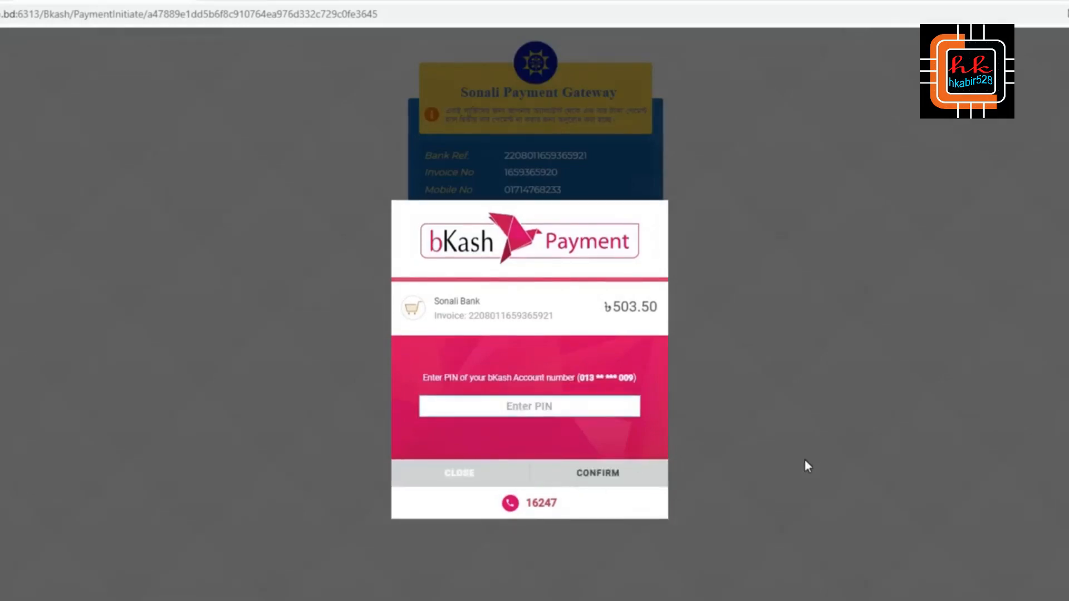
pyautogui.write('*****')
pyautogui.click(614, 477)
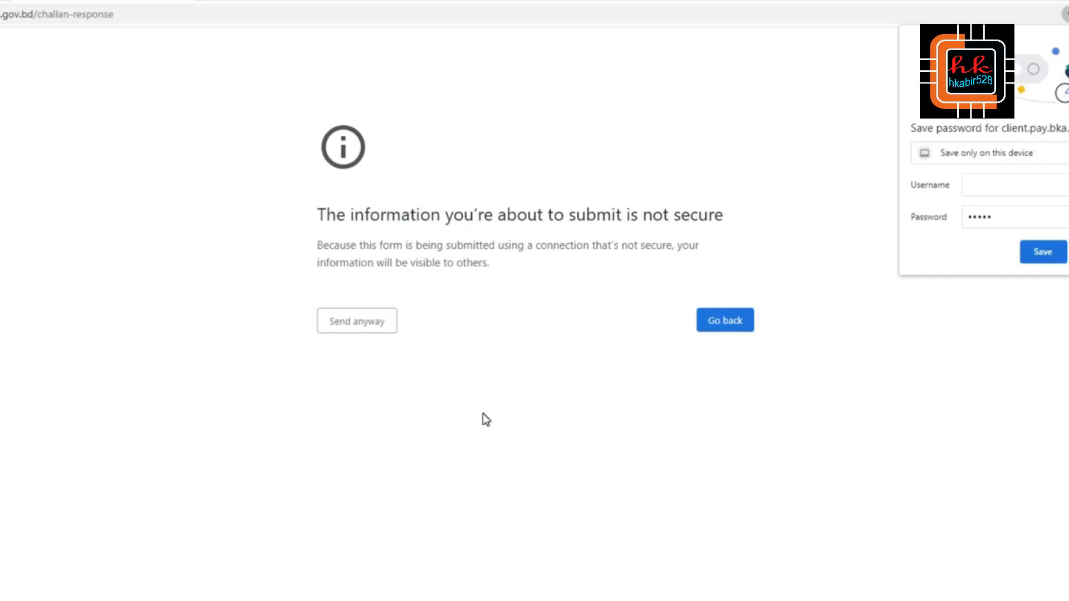
# Continue past the insecure-form warning and download the paid 500-taka challan form
pyautogui.click(349, 322)
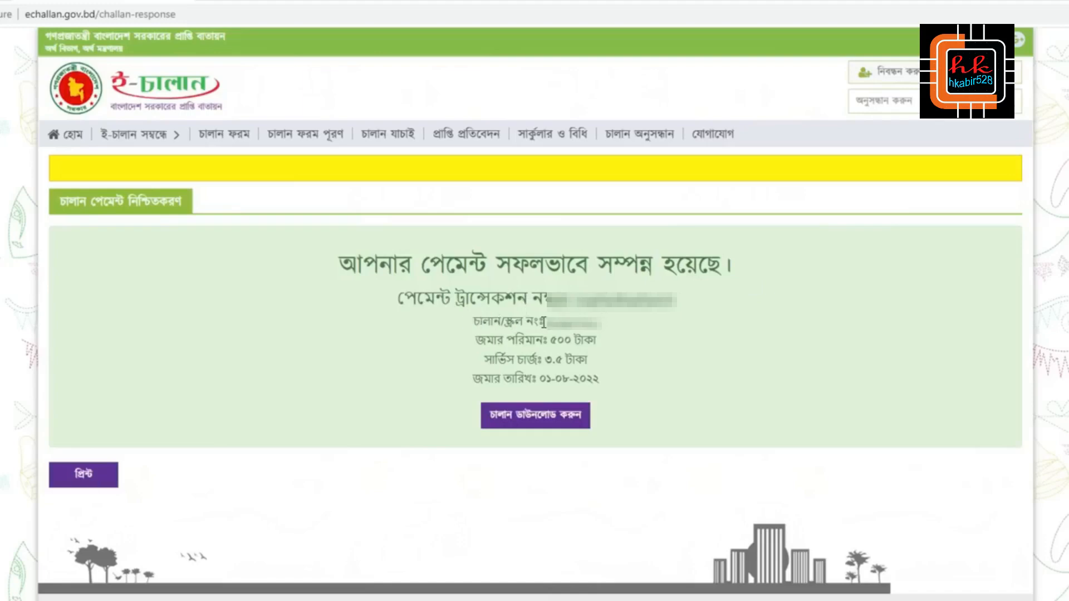
pyautogui.moveTo(545, 323); pyautogui.dragTo(628, 325)
pyautogui.click(627, 327)
pyautogui.click(548, 425)
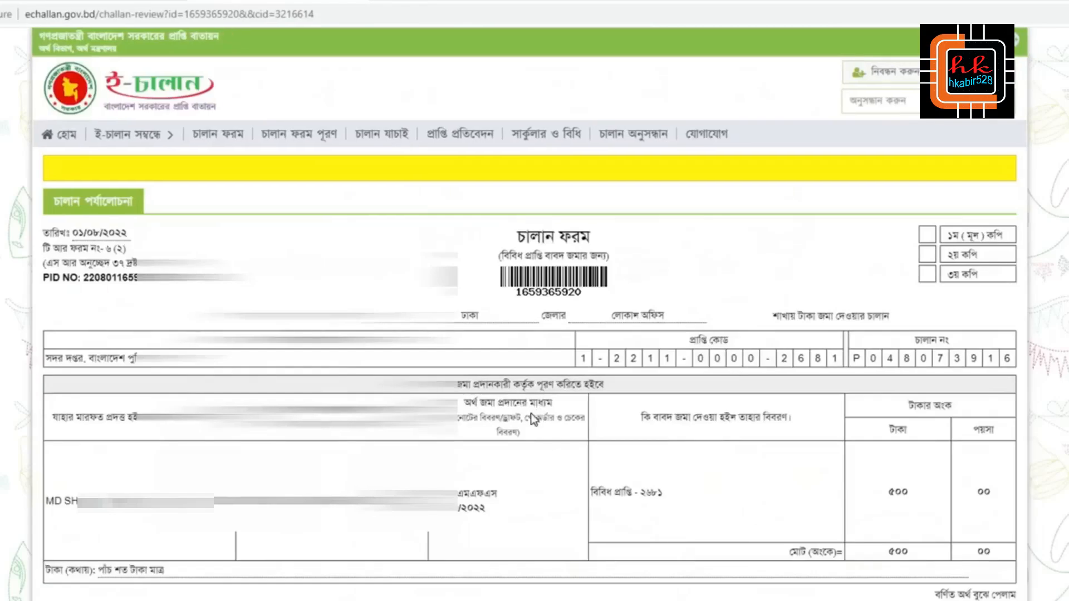
# Look over the challan review page and bring up its print preview with Ctrl+P
pyautogui.scroll(-4, 530, 413)
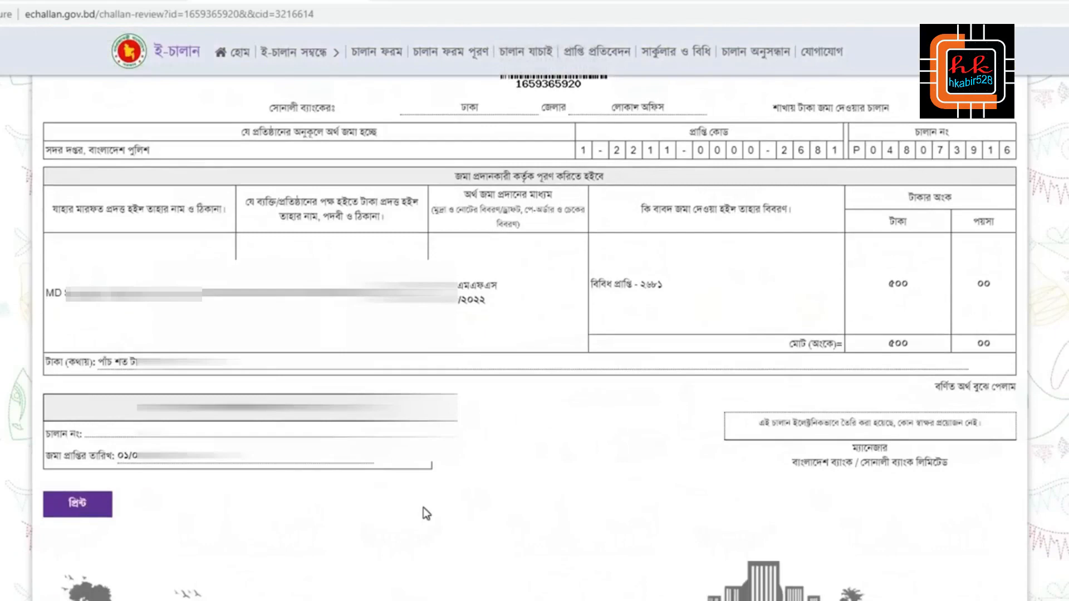
pyautogui.scroll(2, 402, 507)
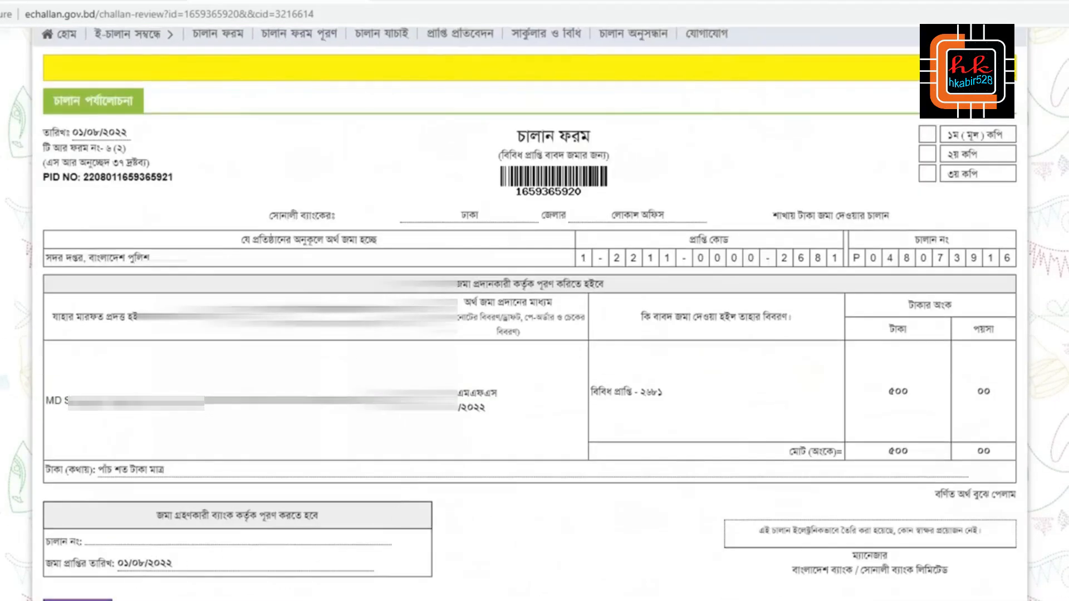
pyautogui.hotkey('ctrl', 'p')
# Set the print destination to Save as PDF and save the challan
pyautogui.click(897, 89)
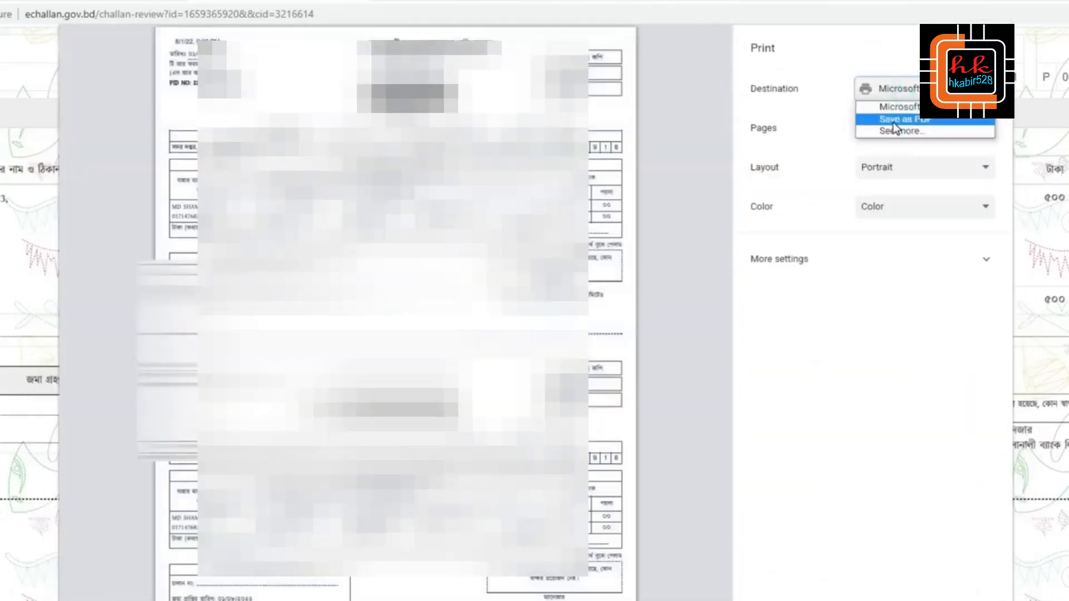
pyautogui.click(919, 120)
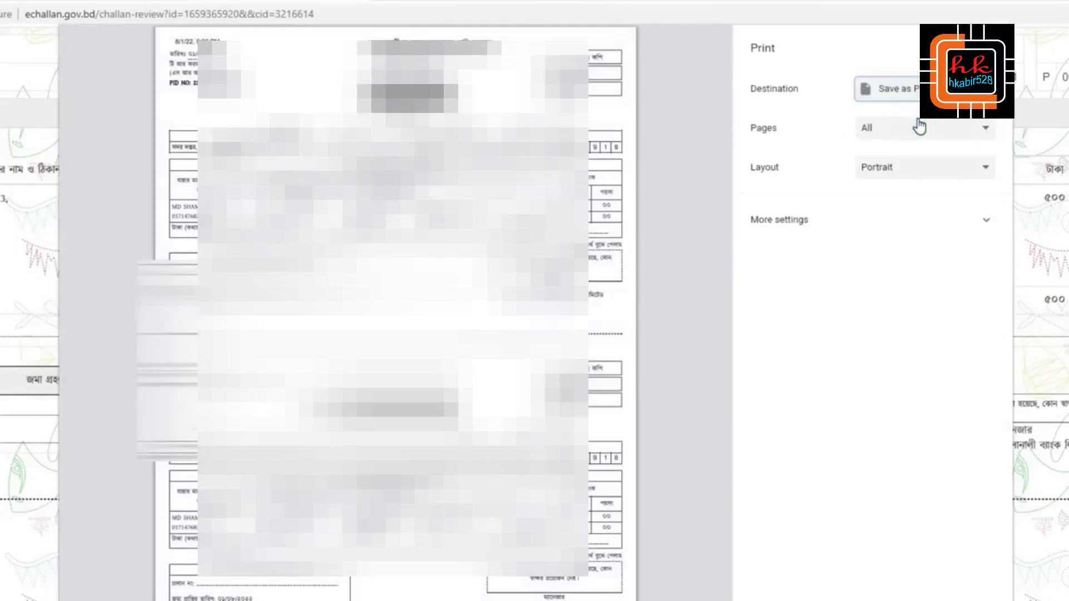
pyautogui.click(888, 600)
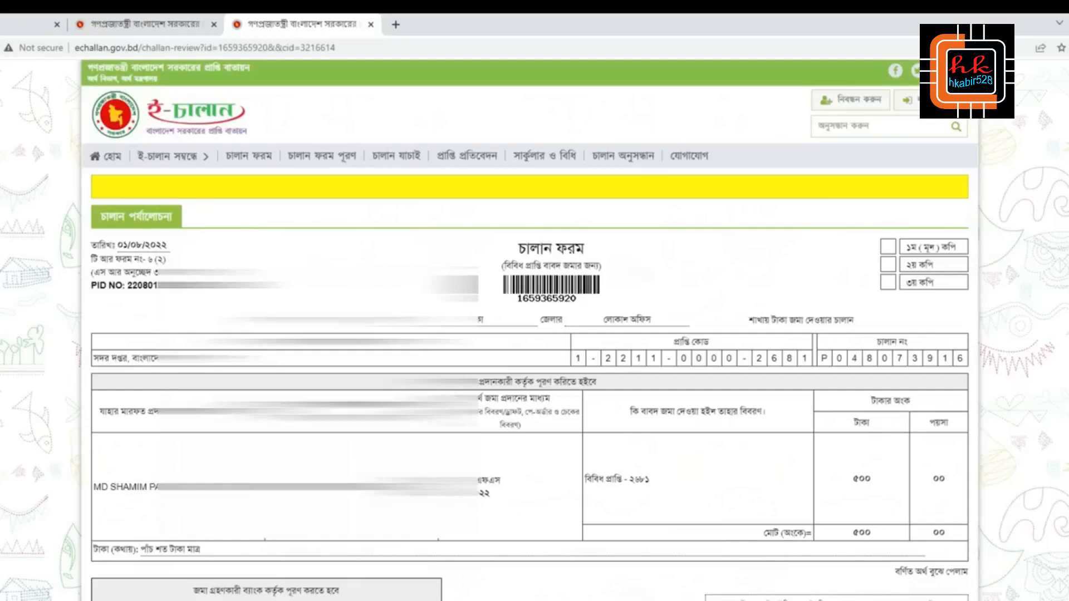
# Return to the police clearance Instruction page and open the challan upload form
pyautogui.click(22, 24)
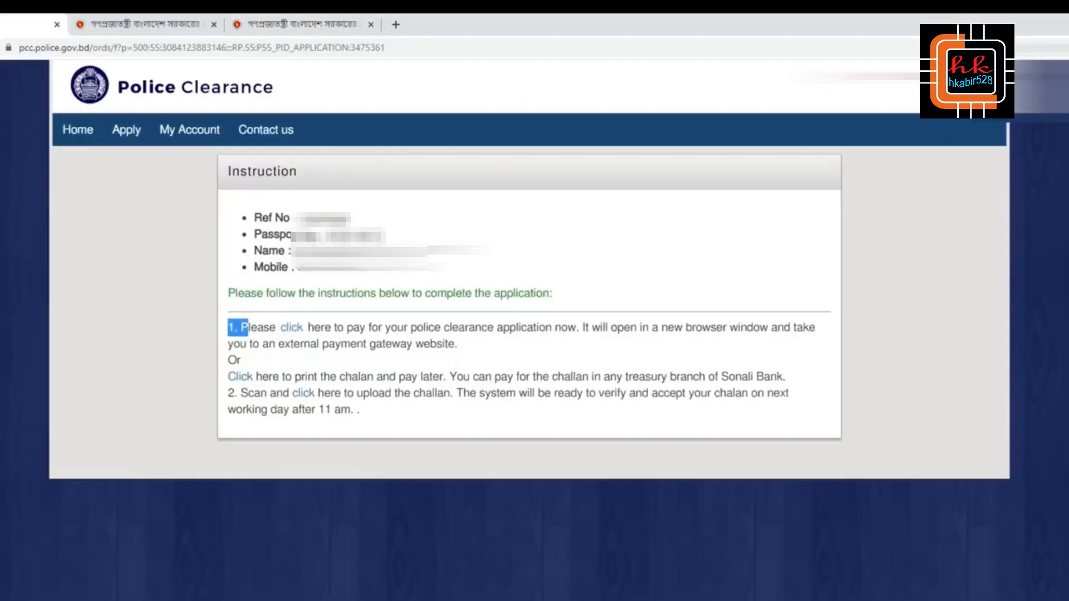
pyautogui.click(358, 340)
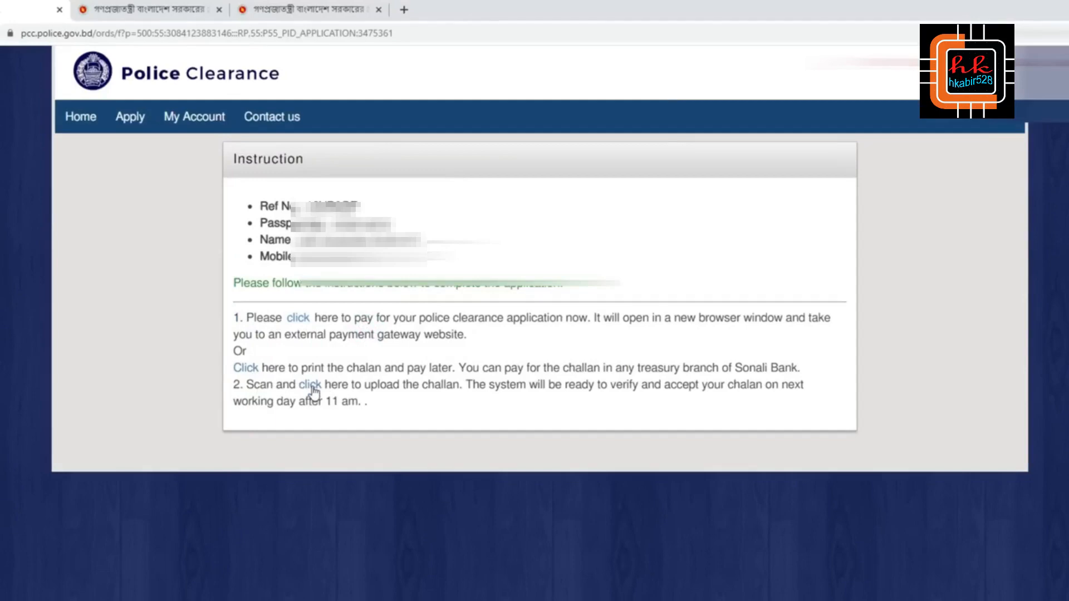
pyautogui.click(315, 391)
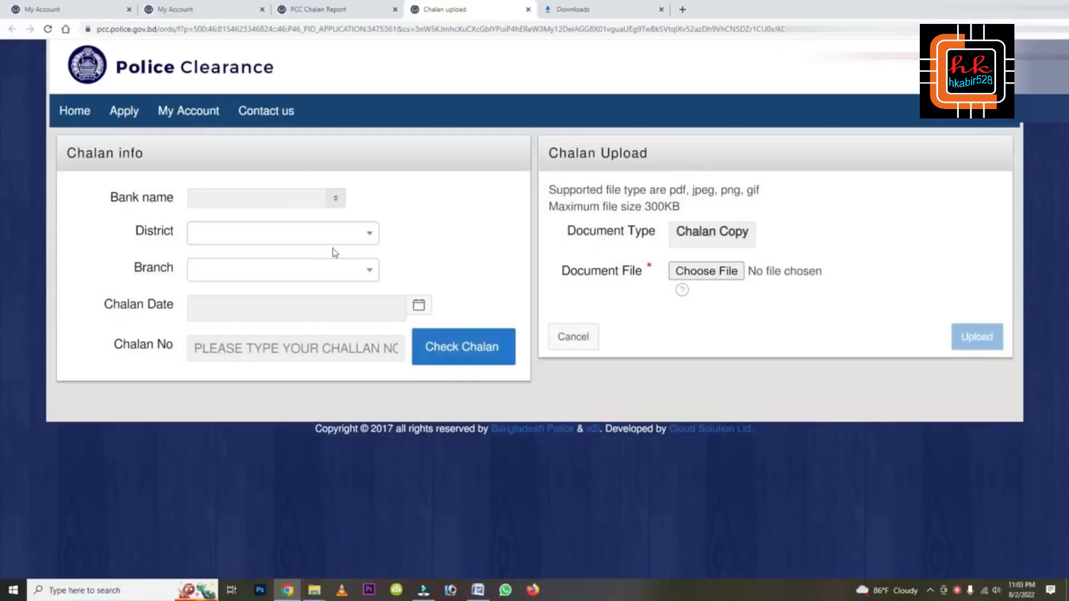
# Set the bank to SONALI BANK, district DHAKA, branch LOCAL OFFICE BRANCH and date 01-Aug-22
pyautogui.click(293, 202)
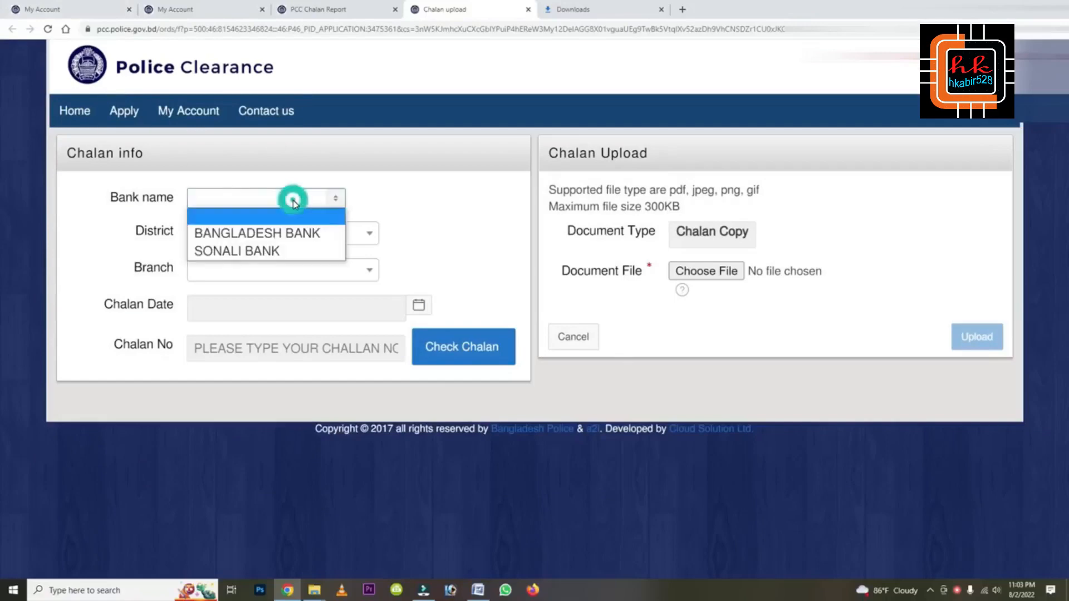
pyautogui.click(254, 256)
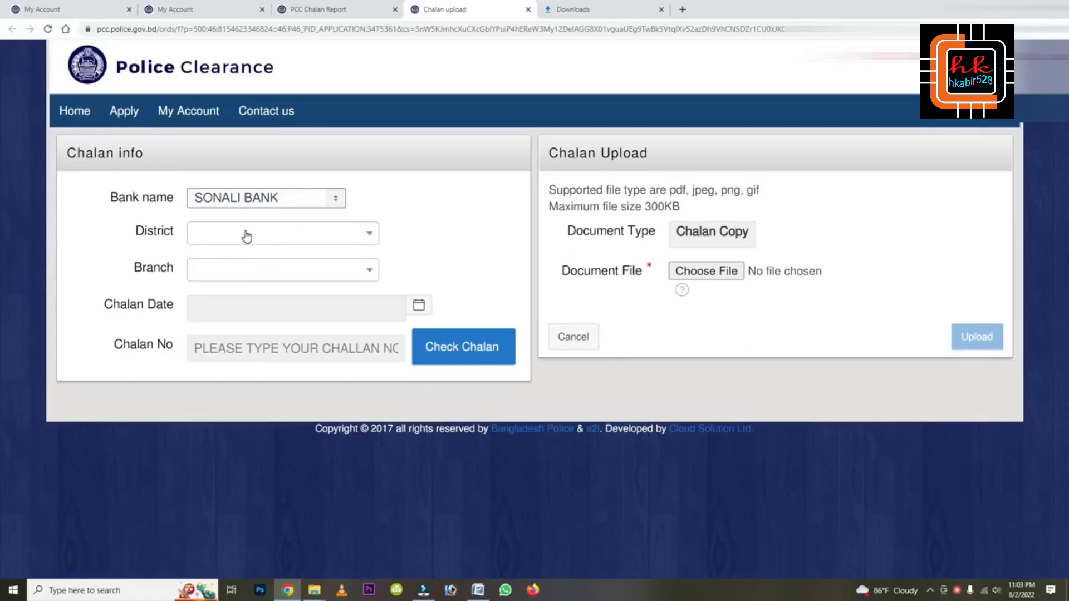
pyautogui.click(247, 237)
pyautogui.write('dh')
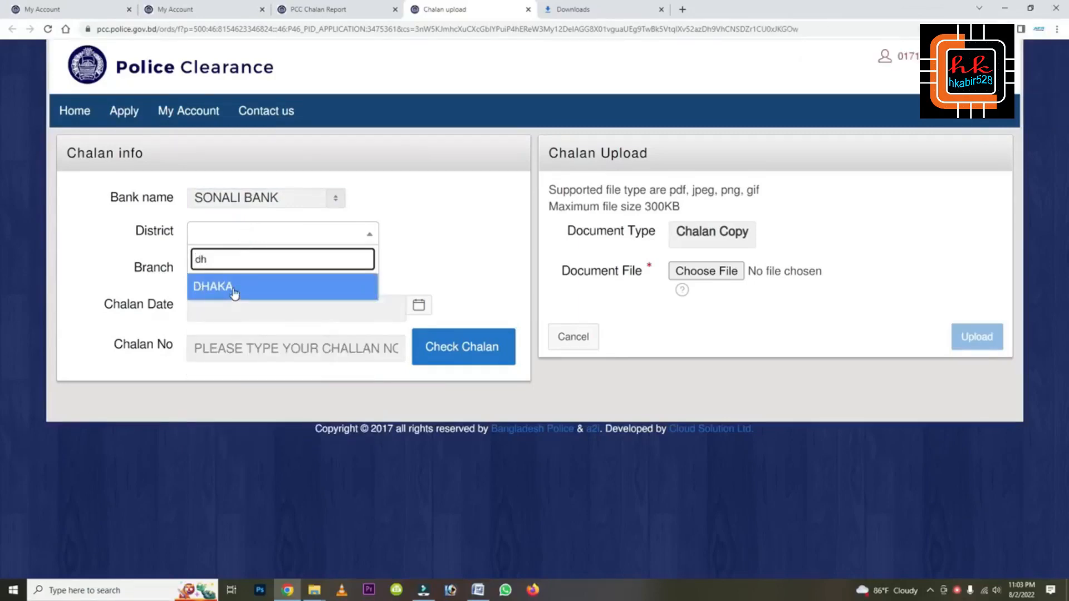
pyautogui.click(235, 294)
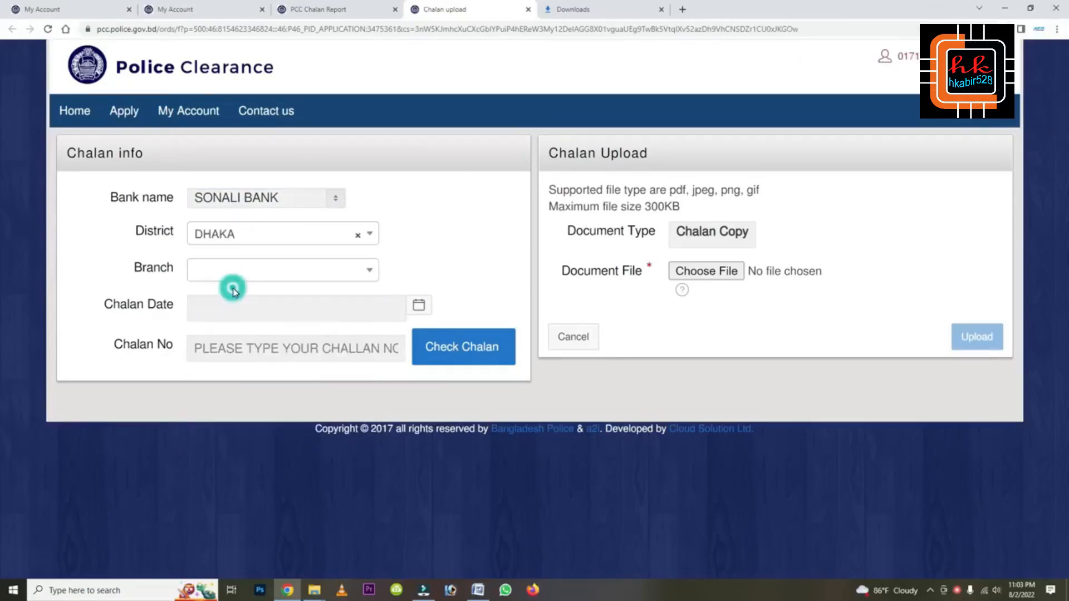
pyautogui.click(237, 268)
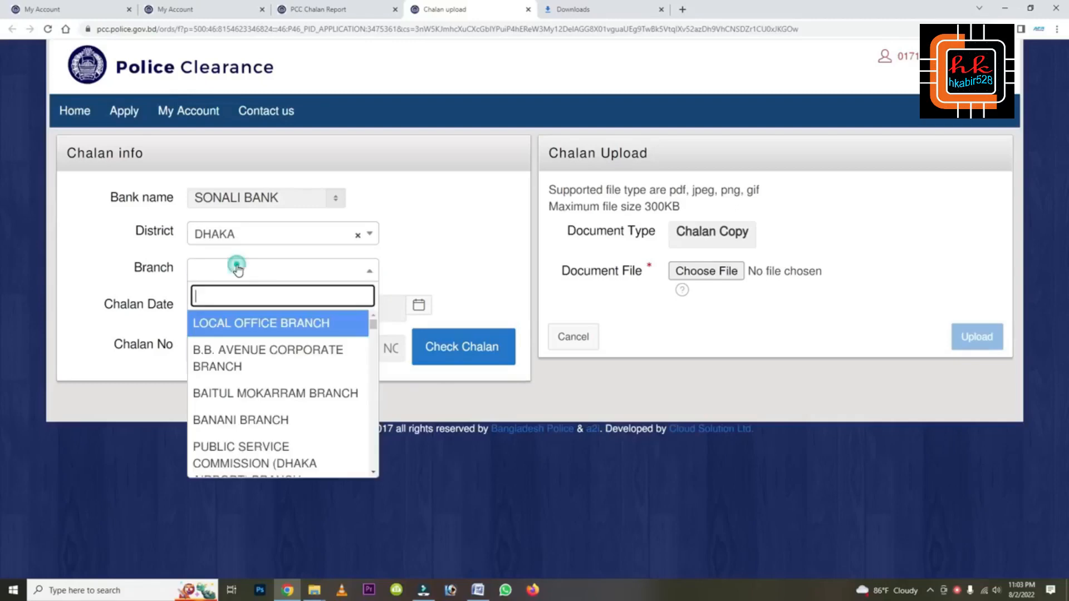
pyautogui.click(251, 328)
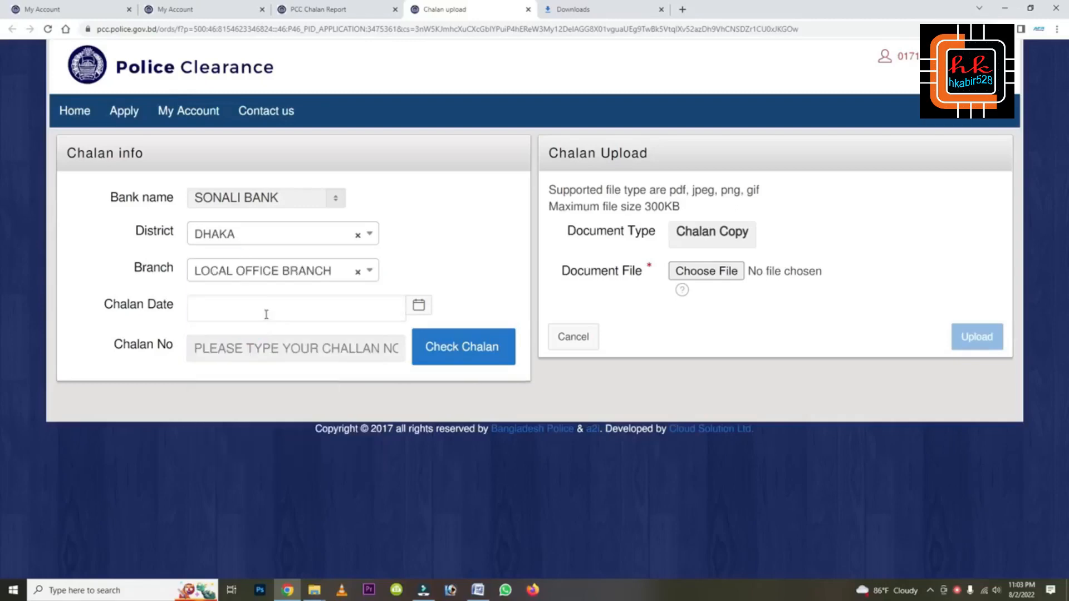
pyautogui.click(291, 312)
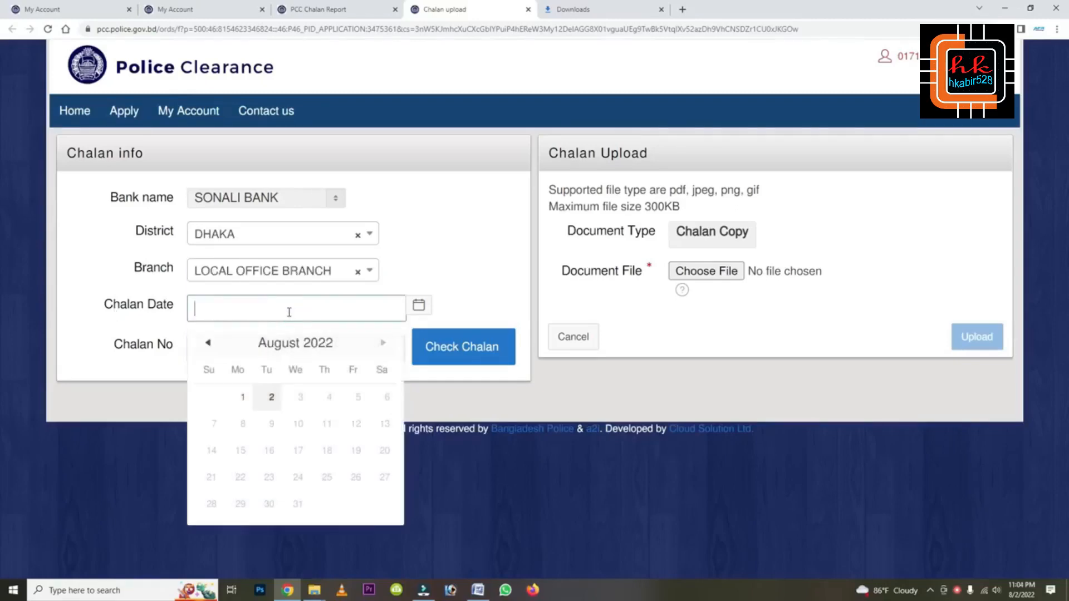
pyautogui.click(243, 398)
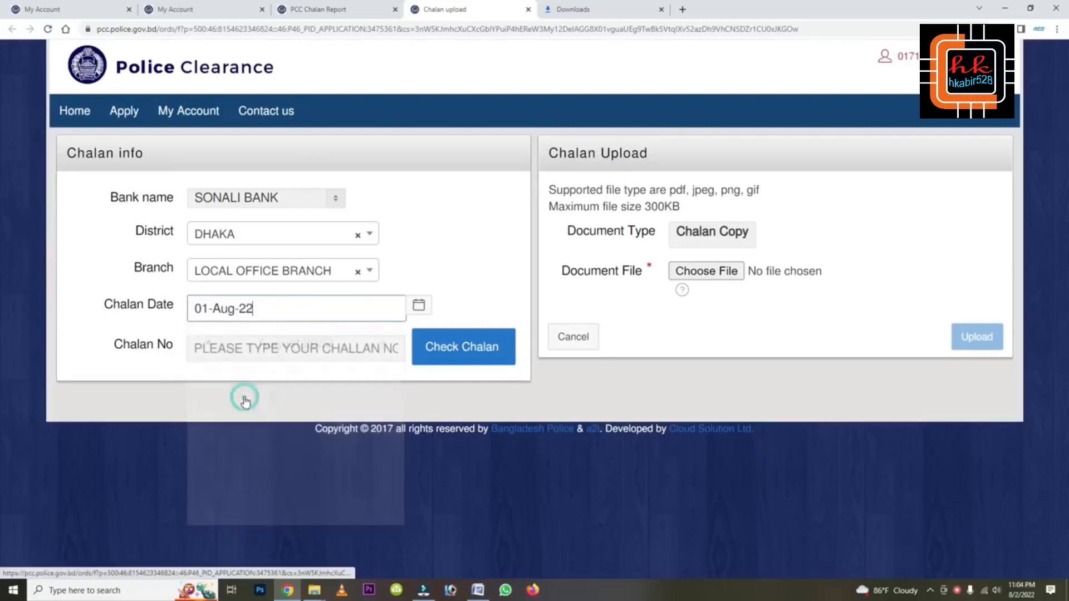
# Copy the challan number from the payment page into the form and check the challan
pyautogui.click(222, 348)
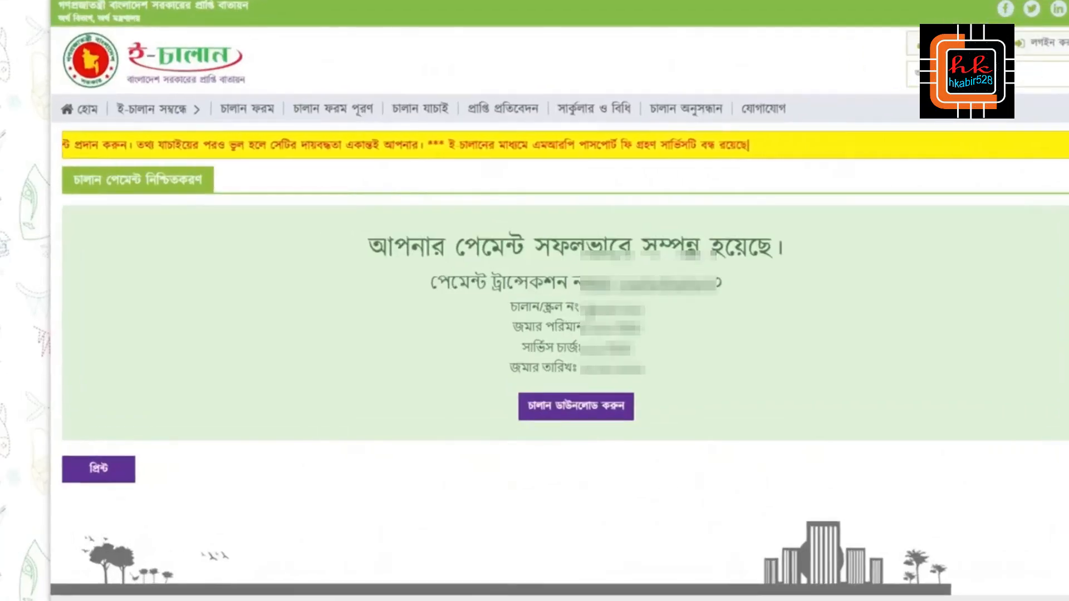
pyautogui.doubleClick(612, 310)
pyautogui.rightClick(645, 307)
pyautogui.click(668, 317)
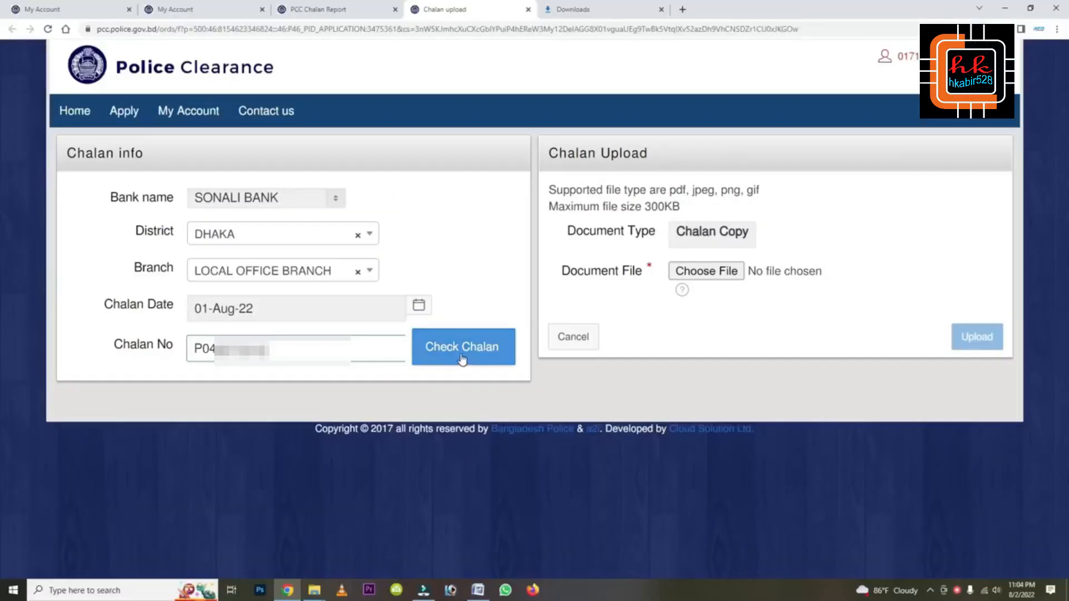
pyautogui.click(462, 359)
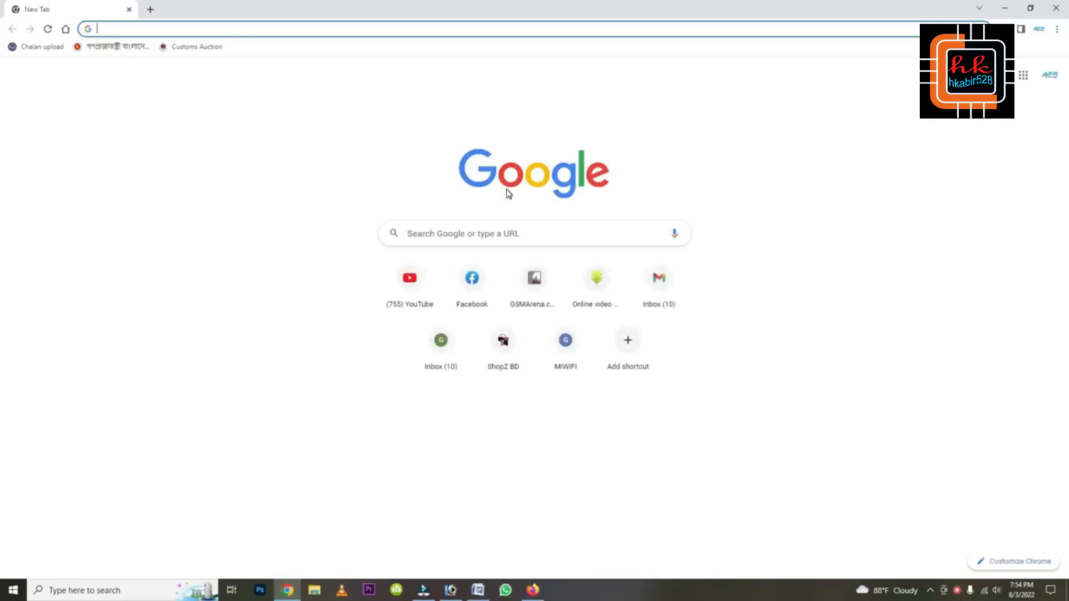
# Search Google for 'police clearance certificate' and open the Bangladesh Police home result
pyautogui.click(478, 233)
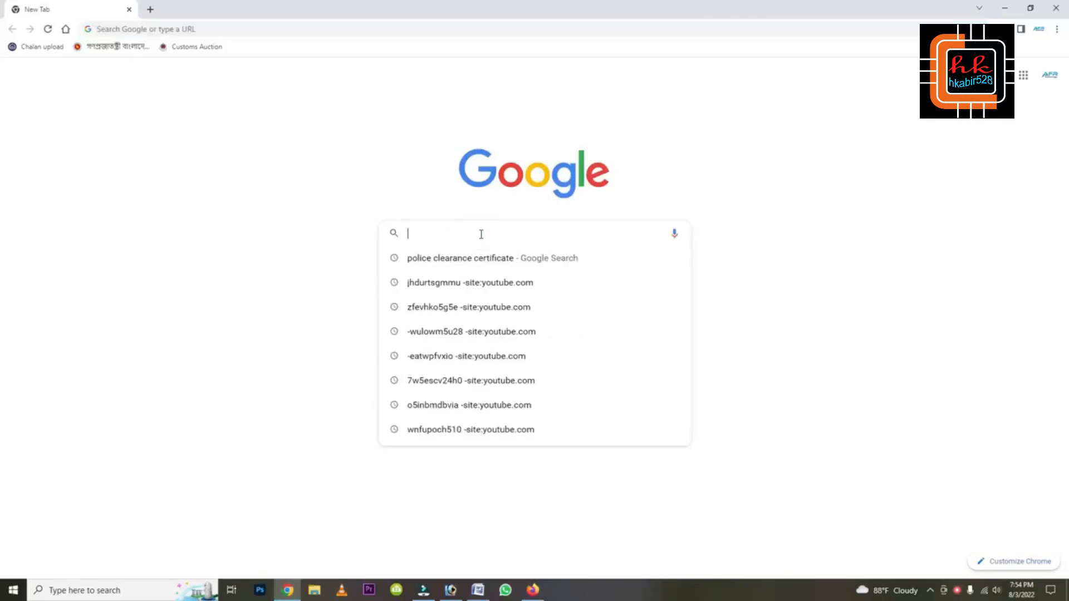
pyautogui.click(430, 265)
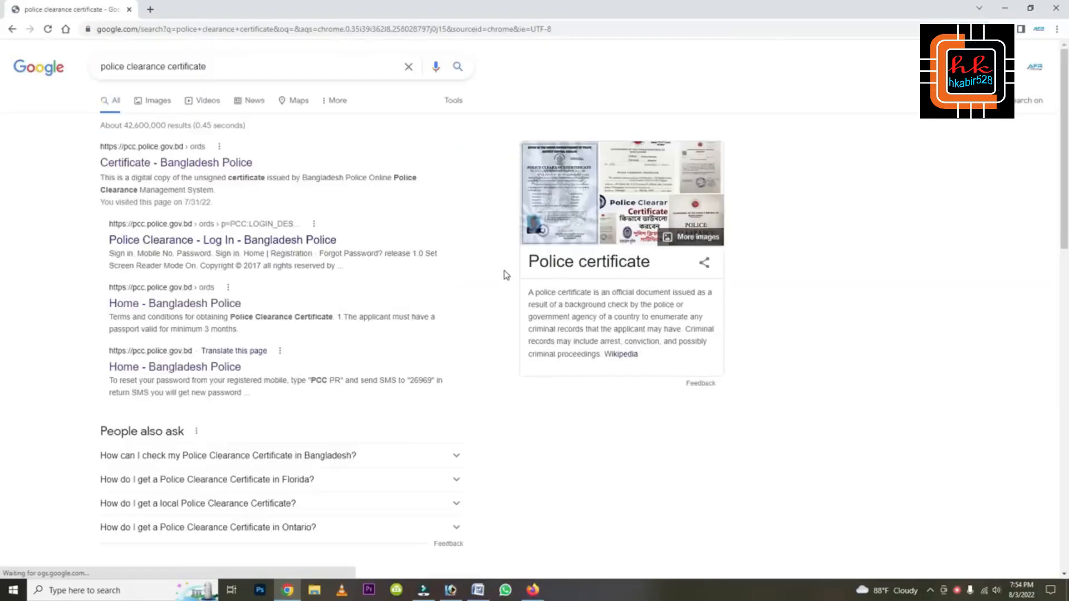
pyautogui.click(162, 305)
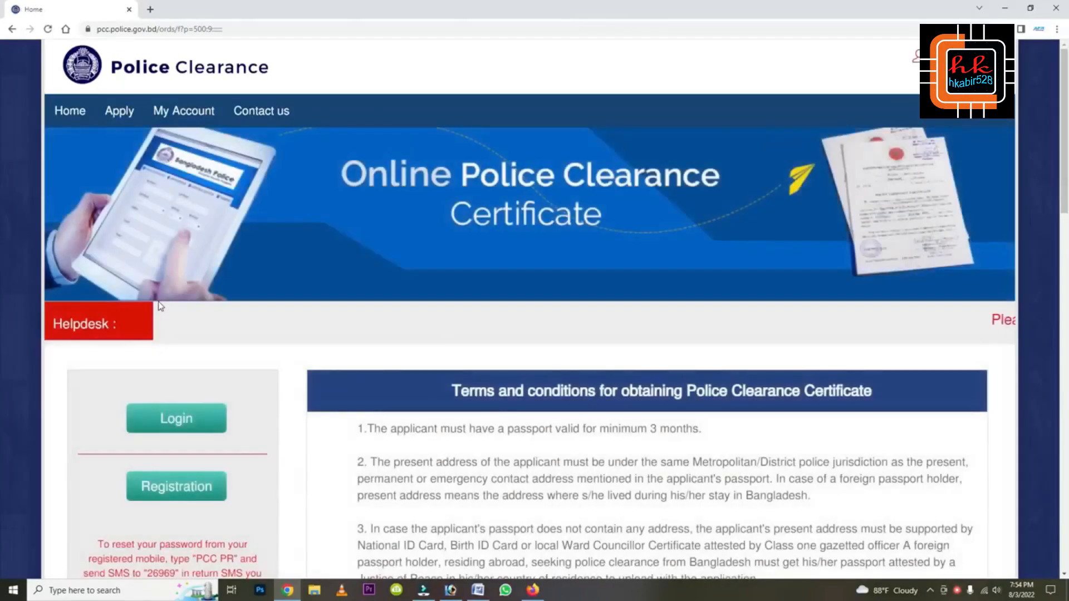
# Sign in to the police clearance account with the registered mobile number and password
pyautogui.click(179, 114)
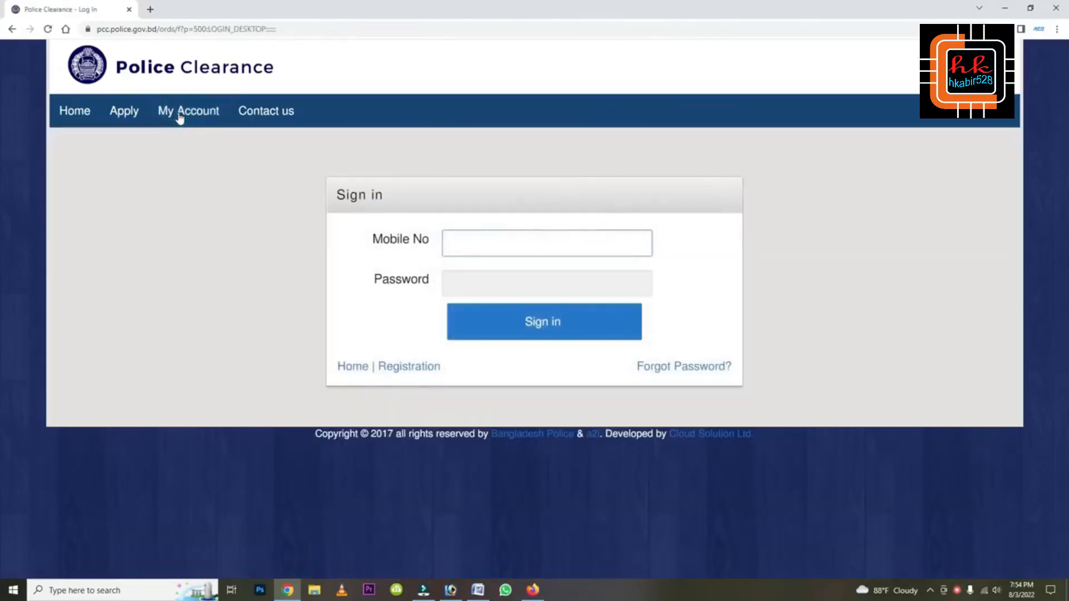
pyautogui.write('0171')
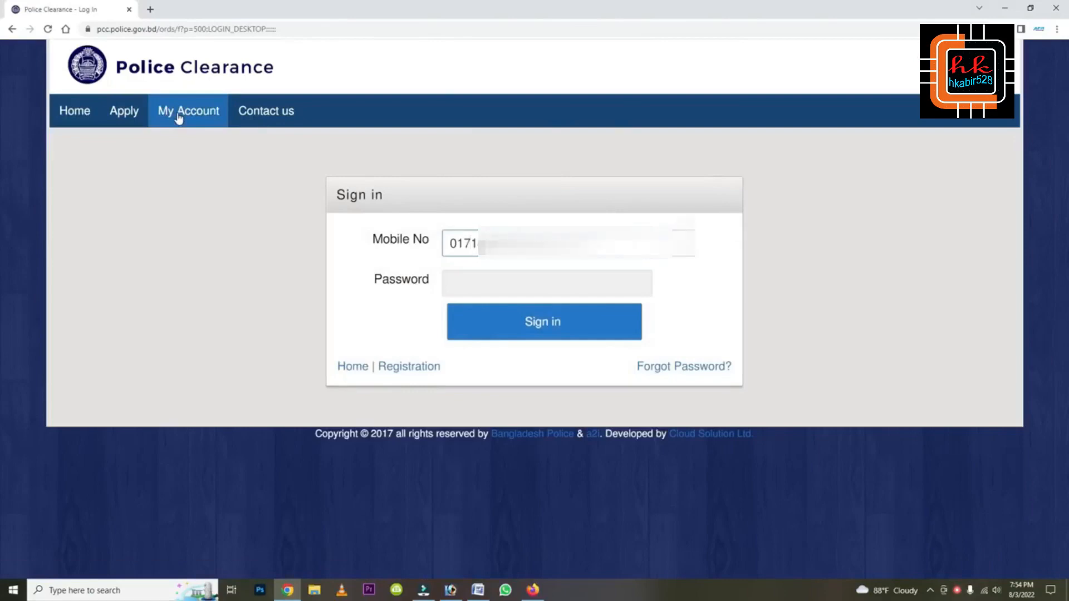
pyautogui.click(473, 287)
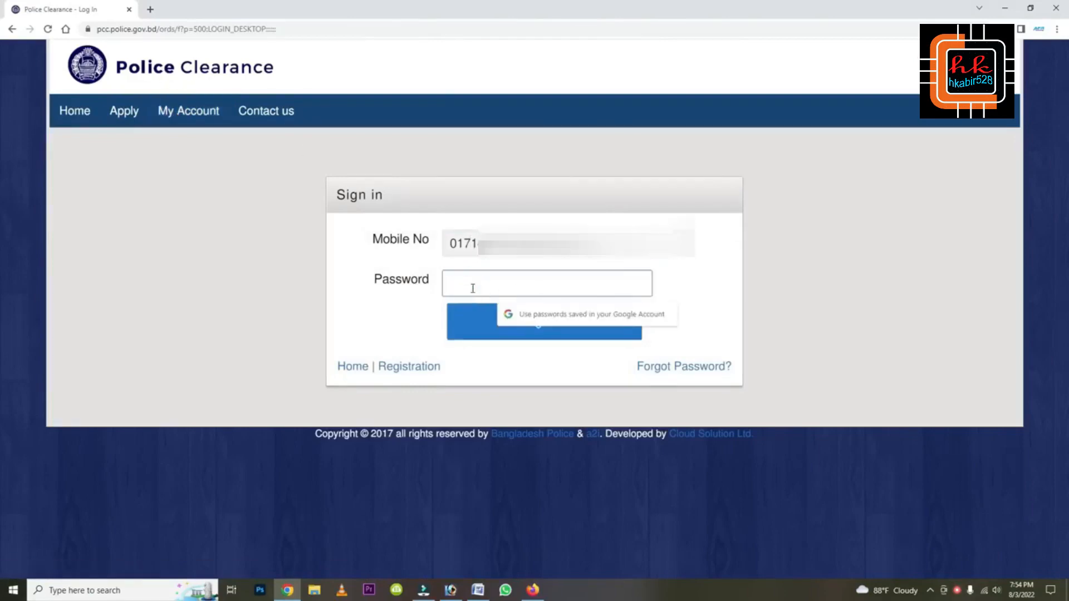
pyautogui.click(522, 313)
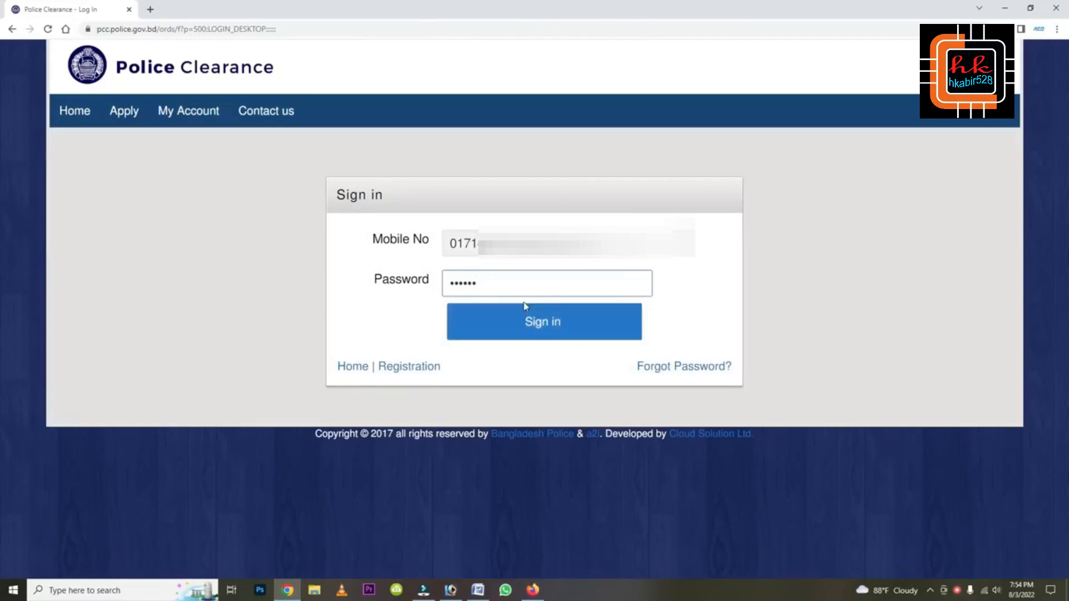
pyautogui.click(524, 327)
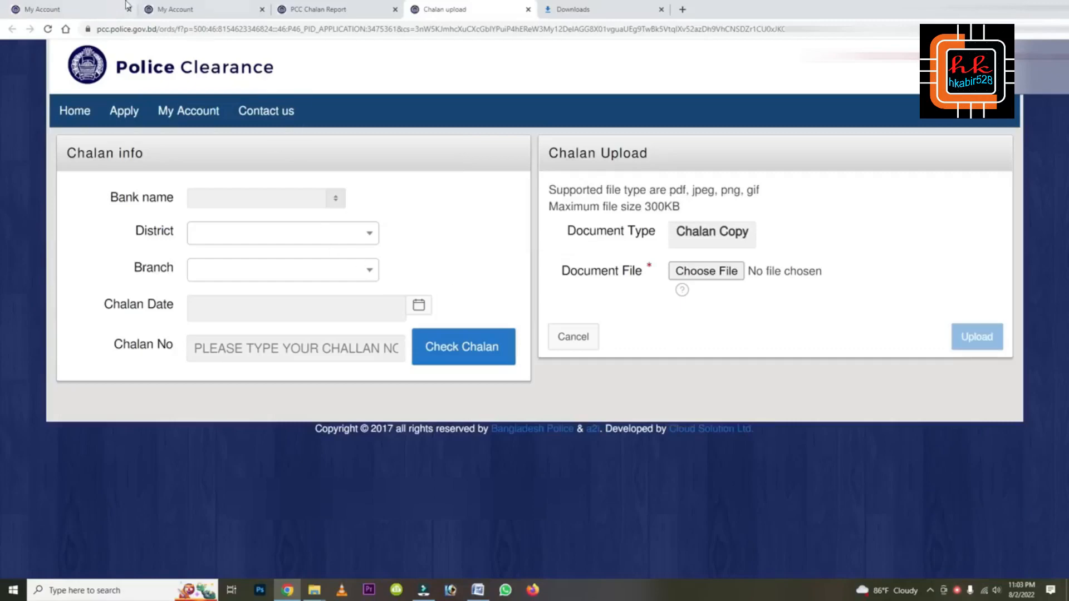
# Fill the Chalan info with SONALI BANK, DHAKA, LOCAL OFFICE BRANCH and date 01-Aug-22
pyautogui.click(292, 200)
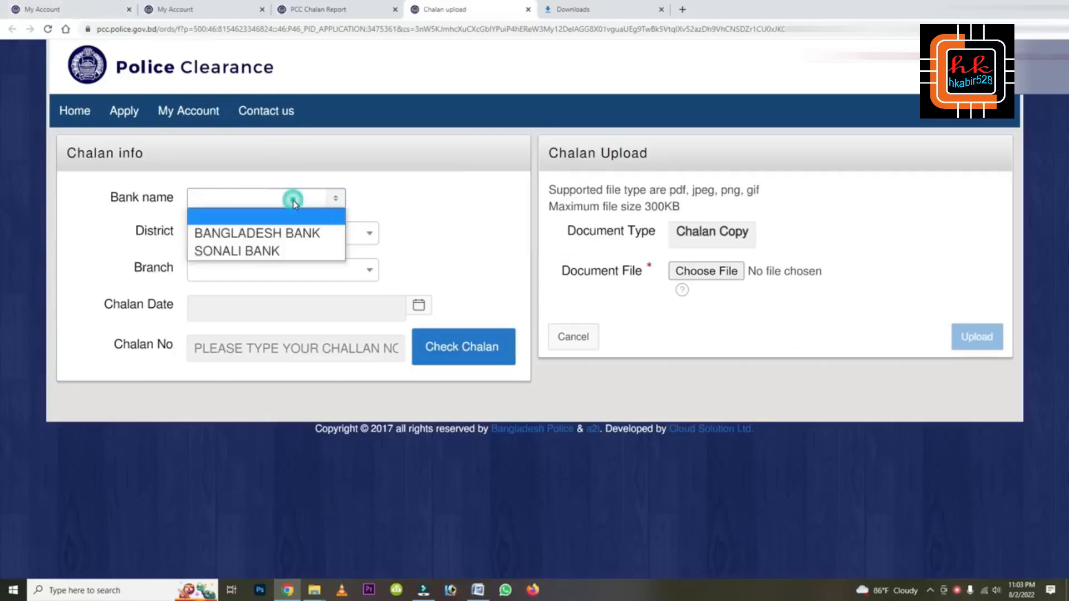
pyautogui.click(256, 256)
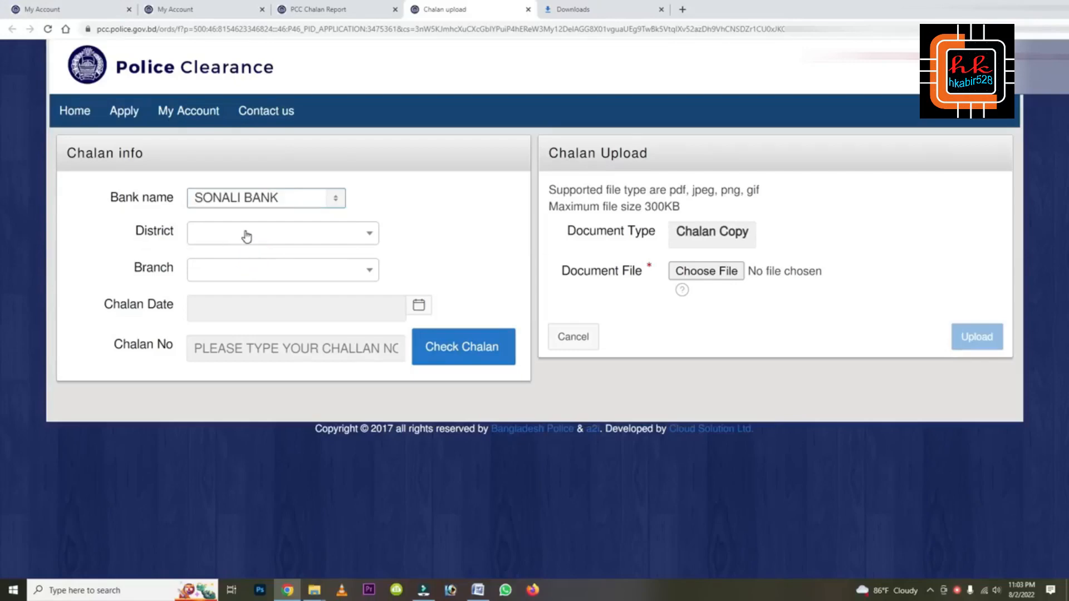
pyautogui.click(247, 236)
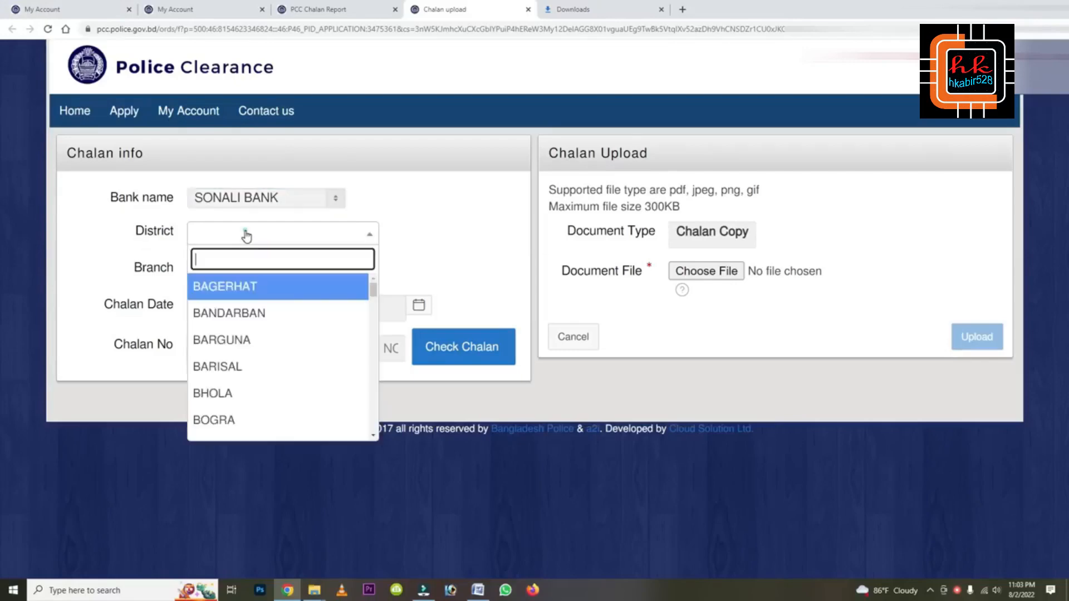
pyautogui.write('dh')
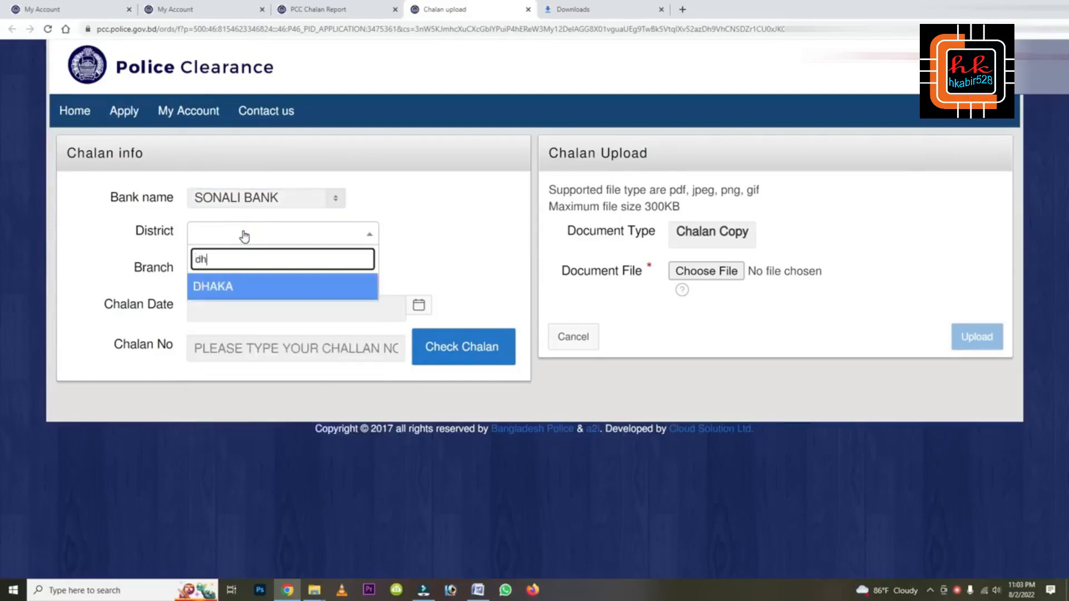
pyautogui.click(234, 289)
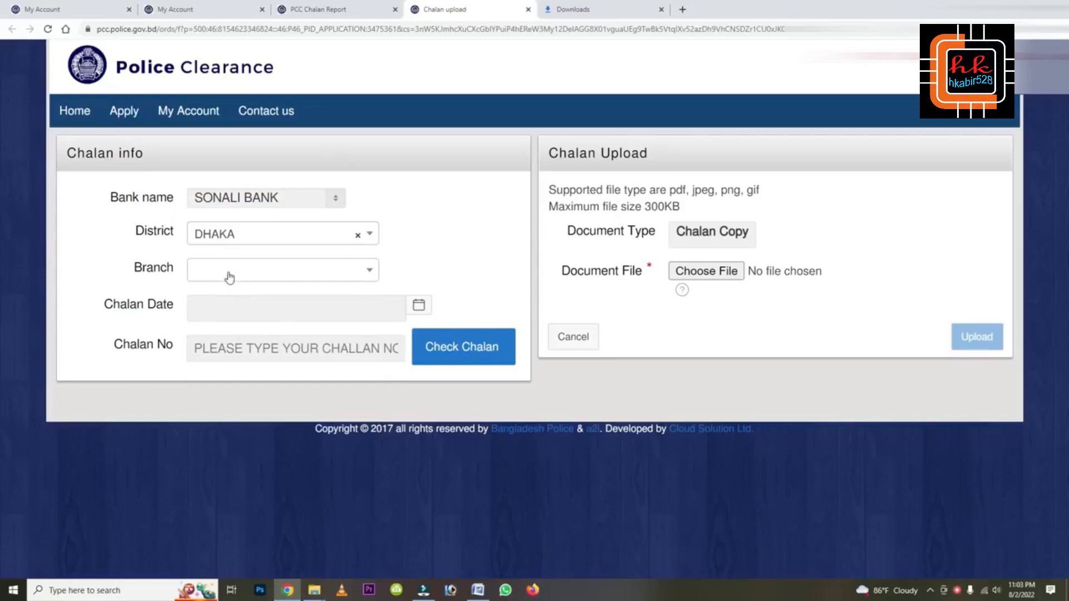
pyautogui.click(237, 268)
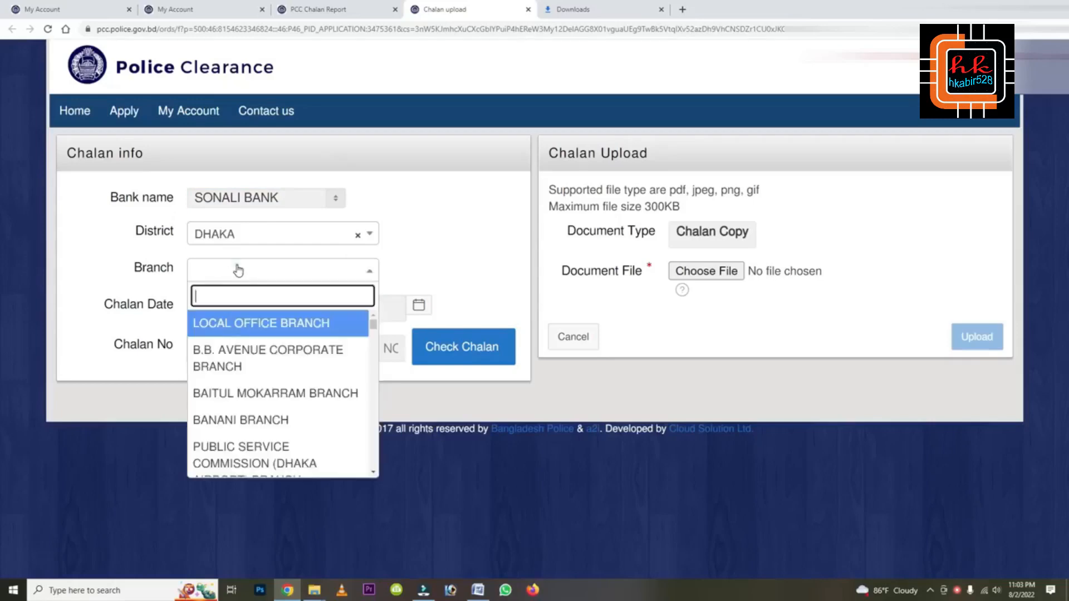
pyautogui.click(251, 326)
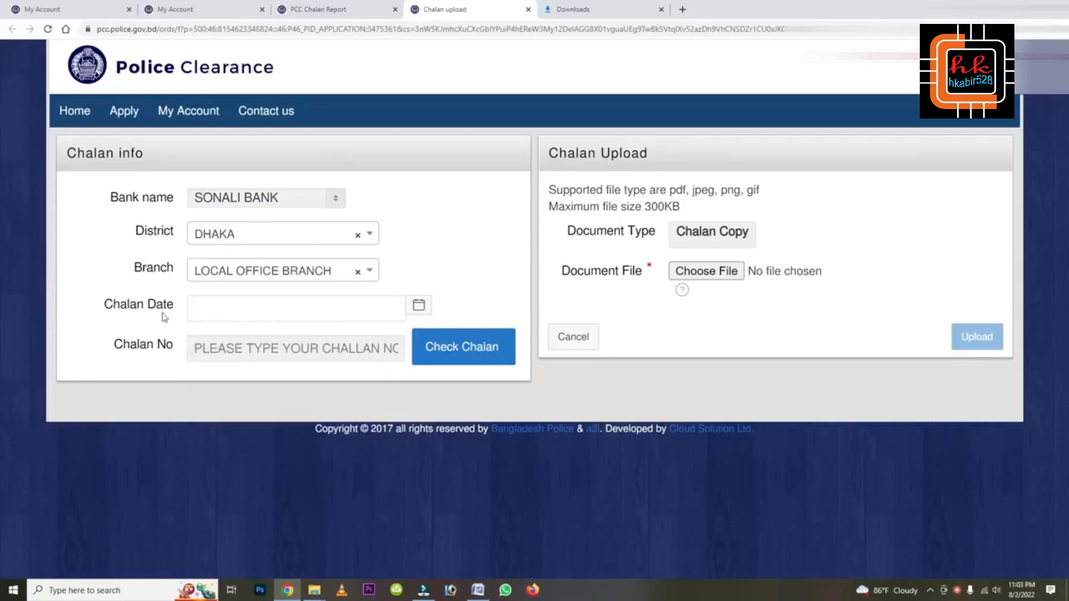
pyautogui.click(289, 312)
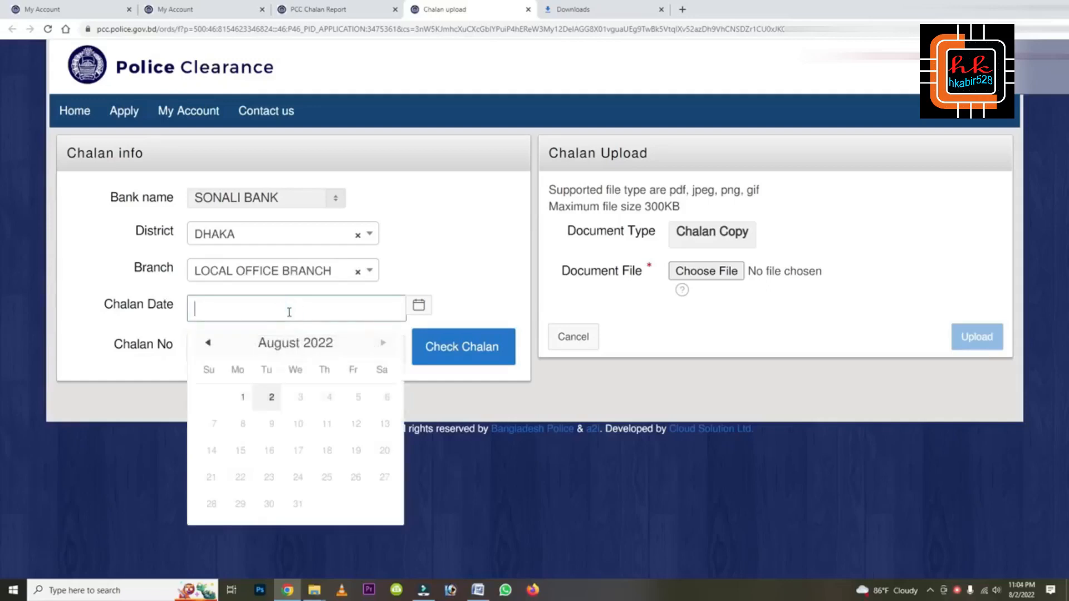
pyautogui.click(244, 398)
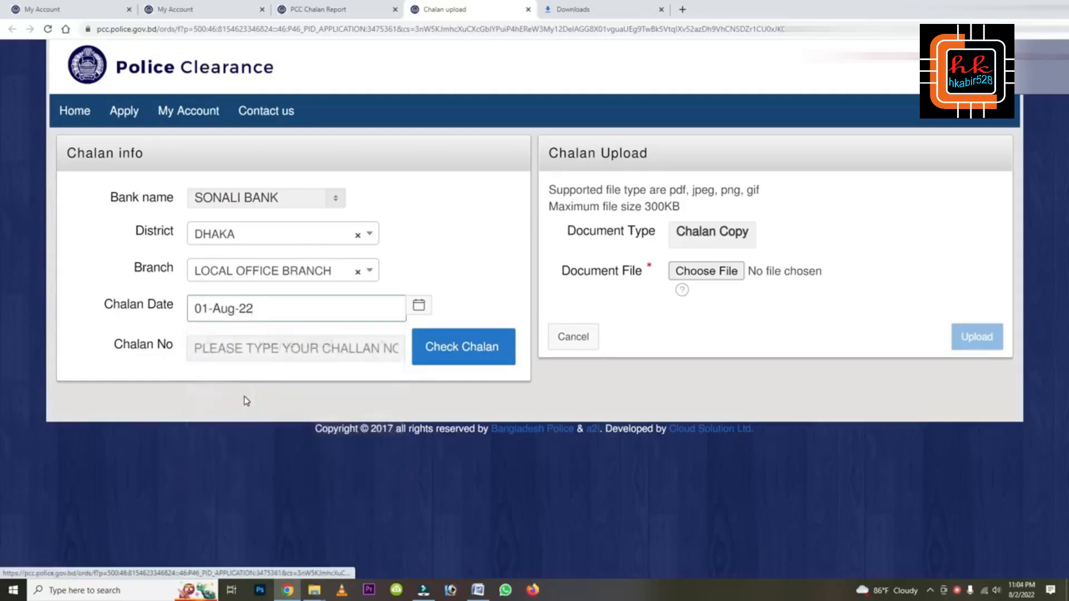
pyautogui.click(223, 348)
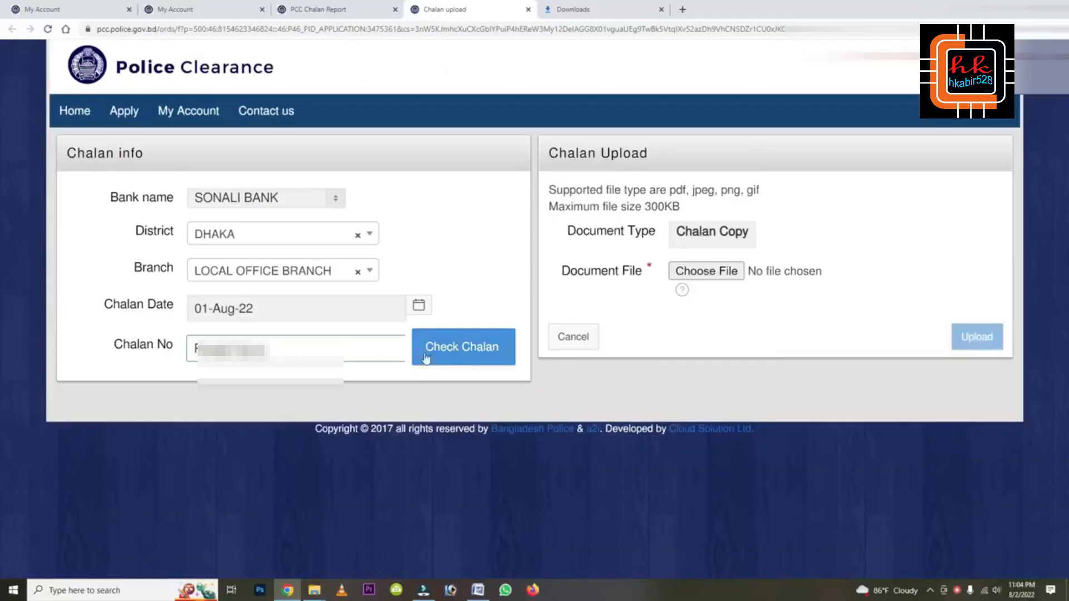
# Check the challan, attach the Bengali-named challan PDF as the challan copy and upload it
pyautogui.click(461, 358)
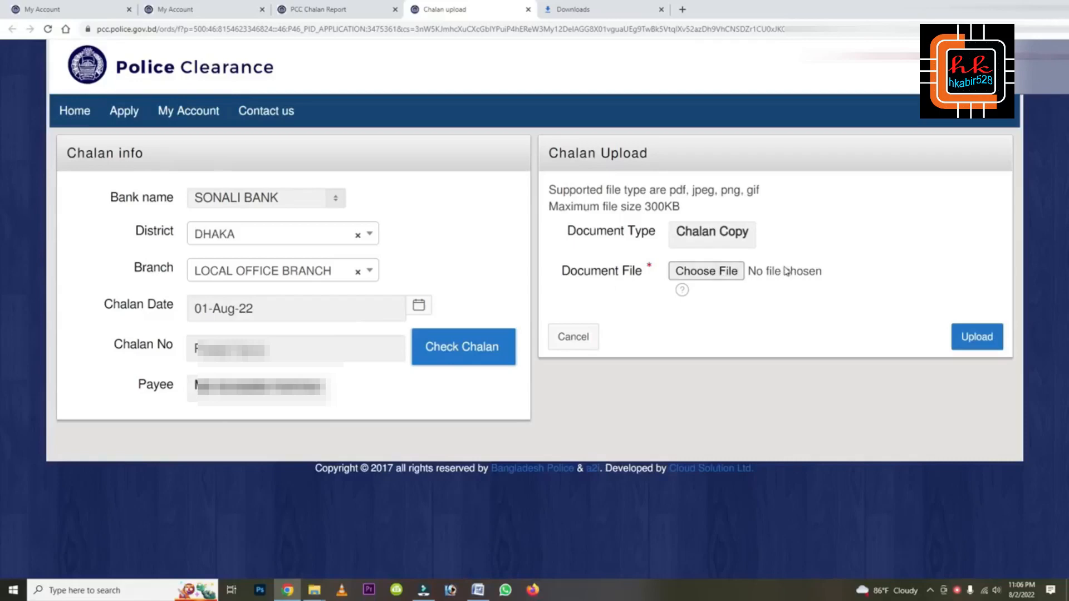
pyautogui.click(675, 272)
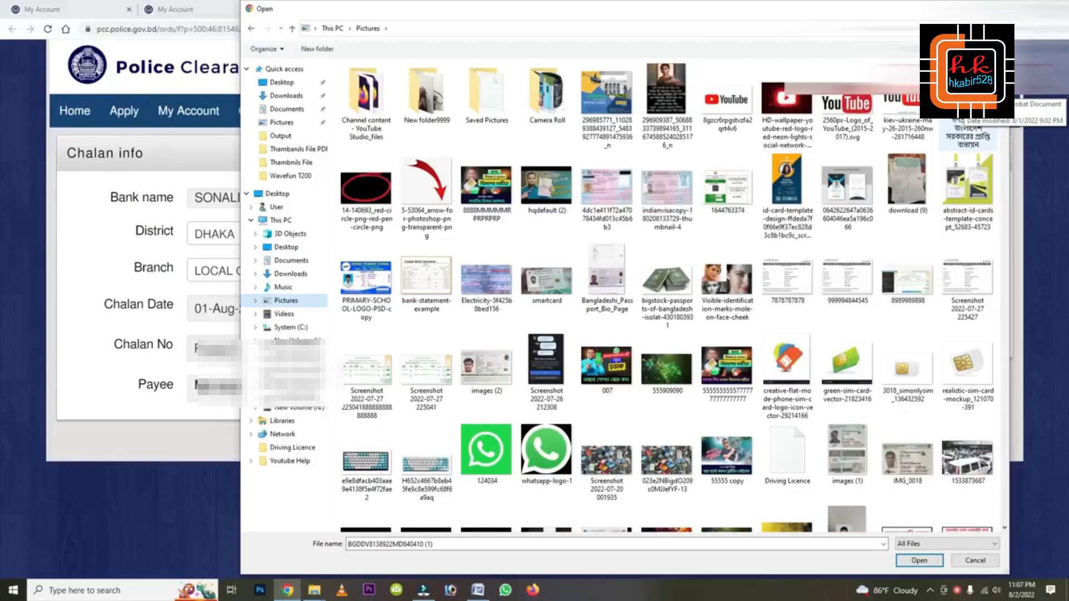
pyautogui.click(966, 92)
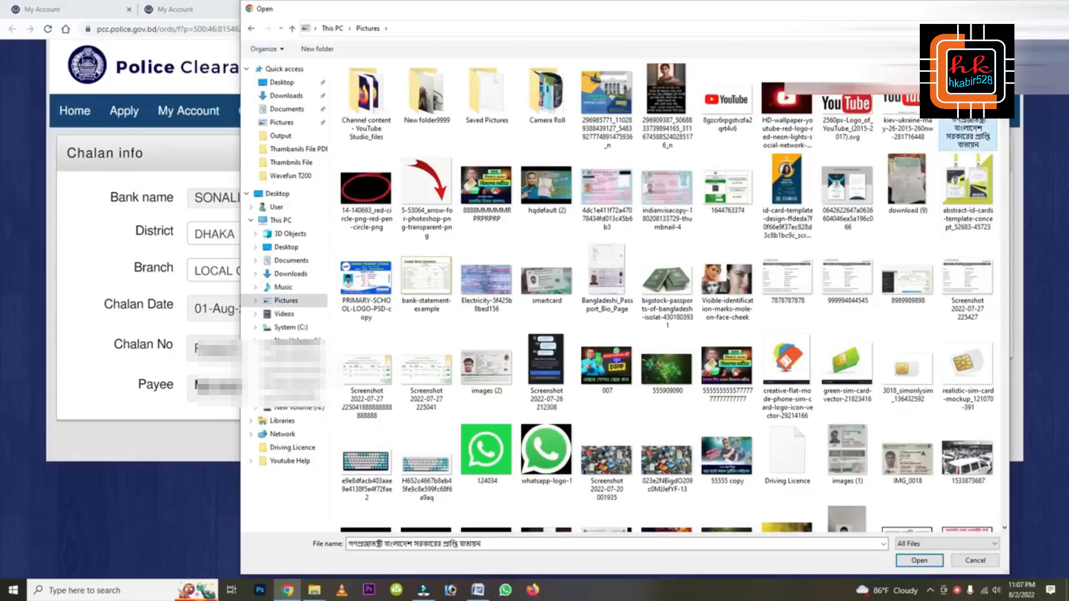
pyautogui.click(920, 562)
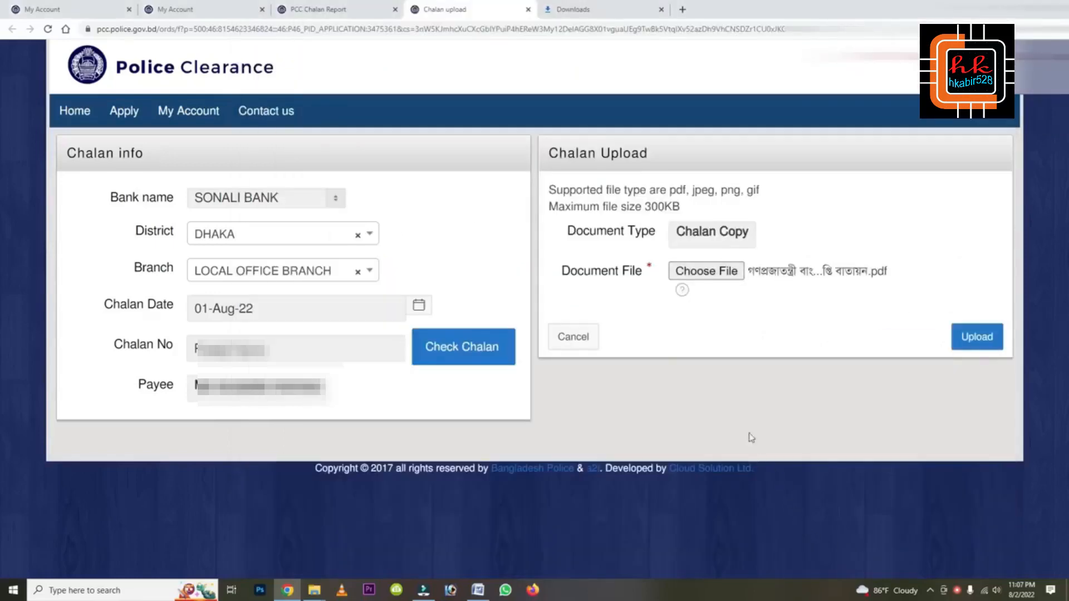
pyautogui.click(981, 340)
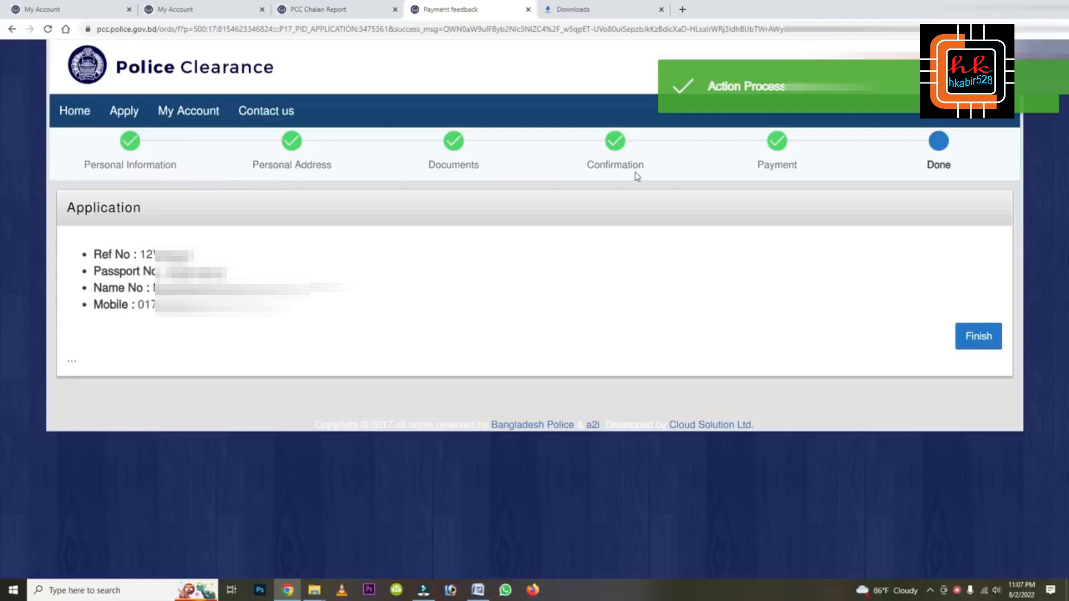
# Finish the paid application so My Account lists it as 2/10: Payment Received
pyautogui.click(979, 339)
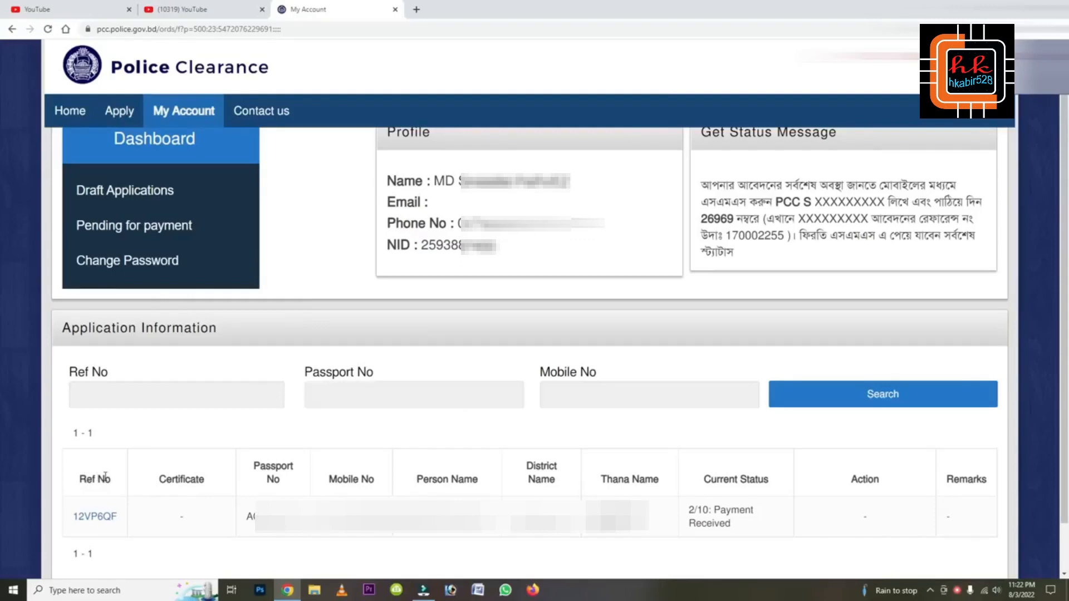
# Open the application's details form from its Ref No link and bring up its print preview
pyautogui.click(92, 520)
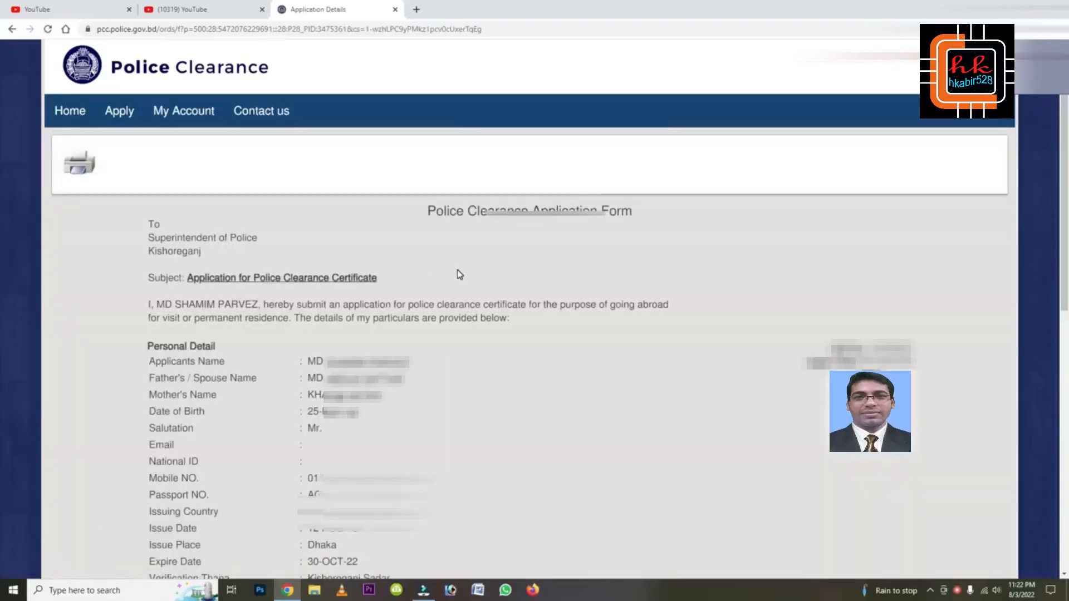
pyautogui.click(79, 173)
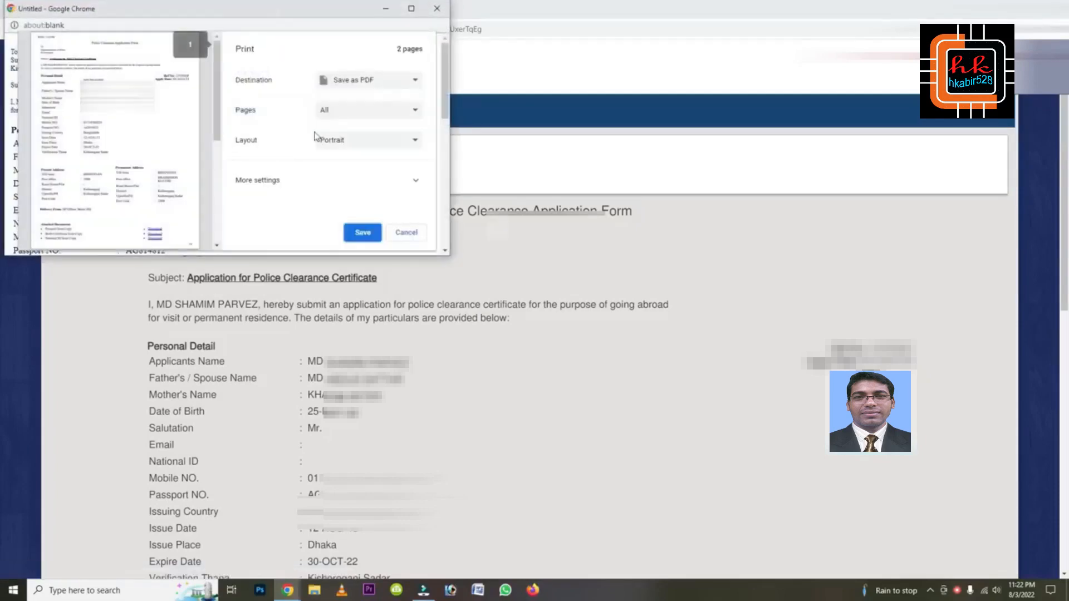
# Save the application form as PDF '5555ttttt' in Pictures, then close the print window
pyautogui.click(389, 84)
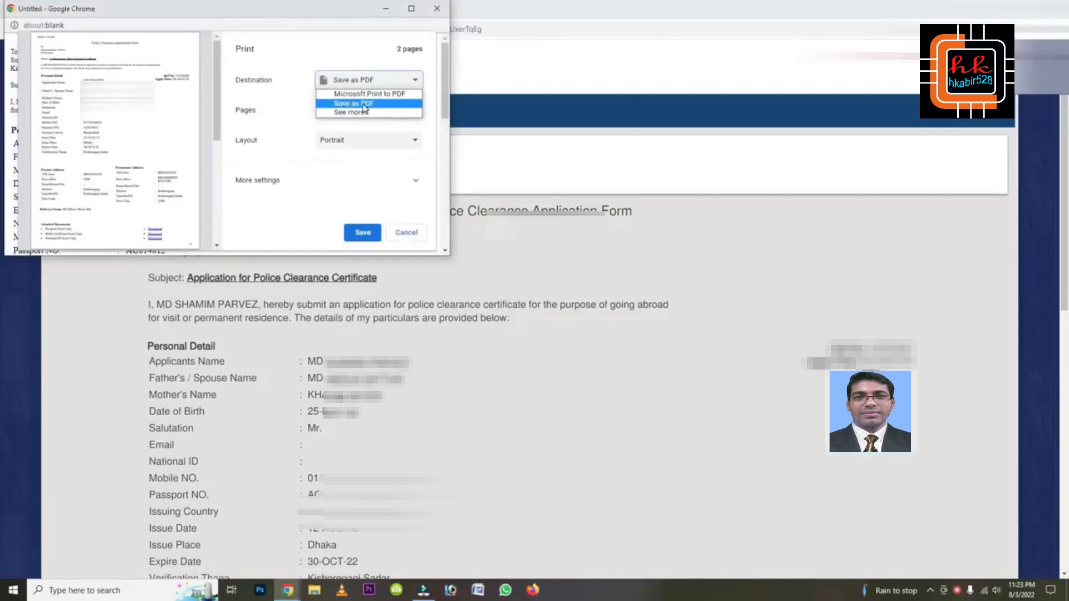
pyautogui.click(364, 104)
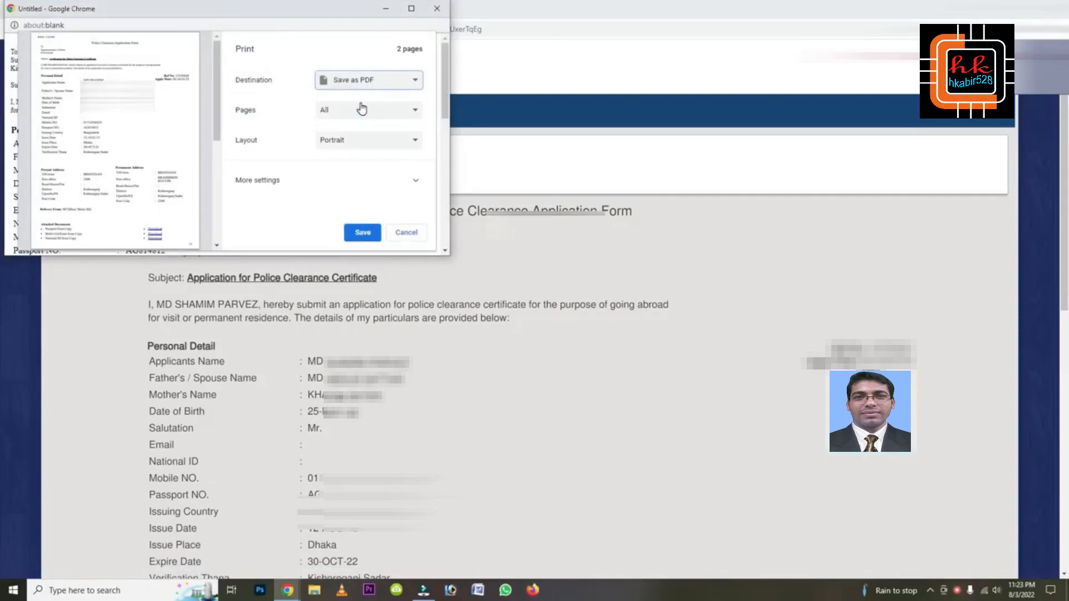
pyautogui.click(362, 234)
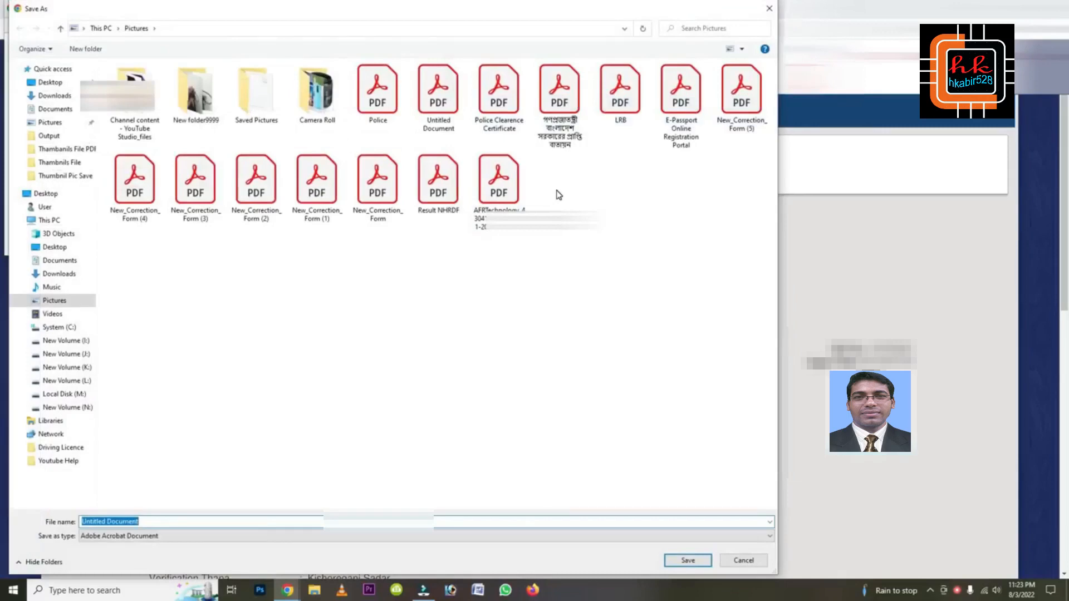
pyautogui.write('5555')
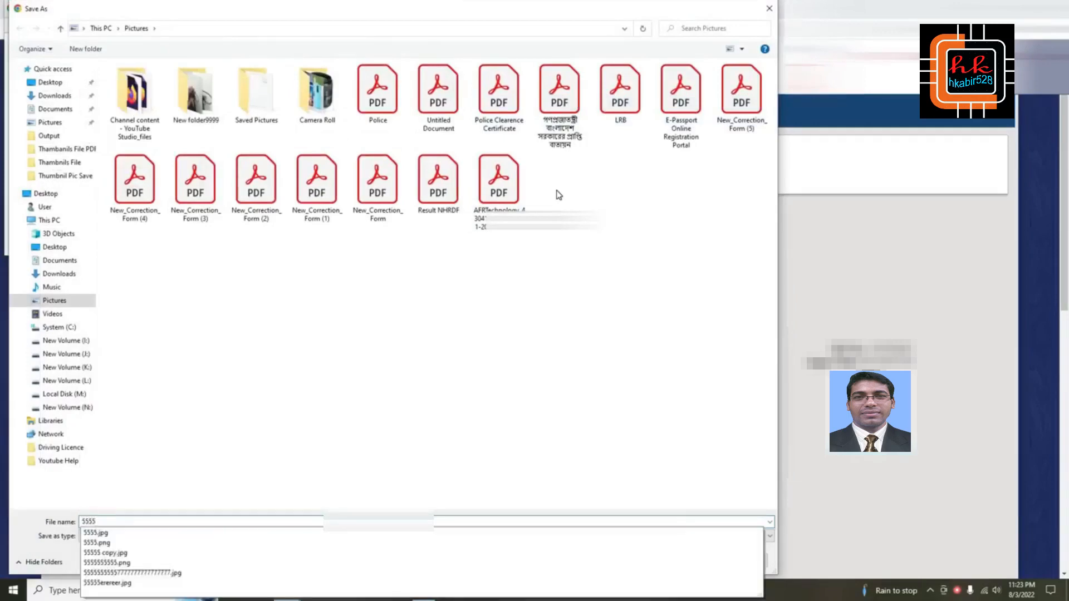
pyautogui.write('ttttt')
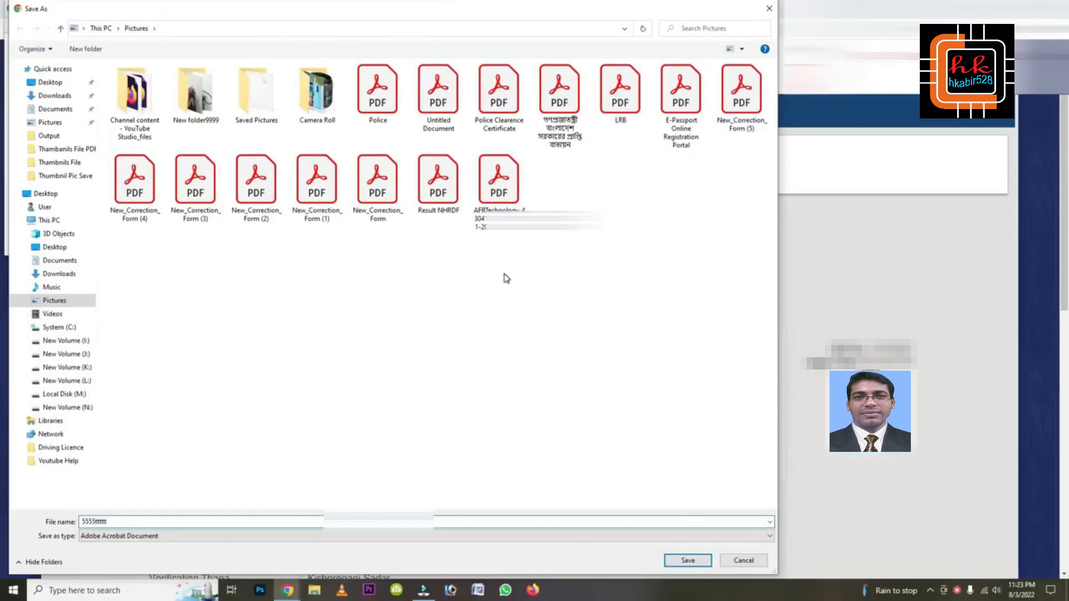
pyautogui.click(688, 560)
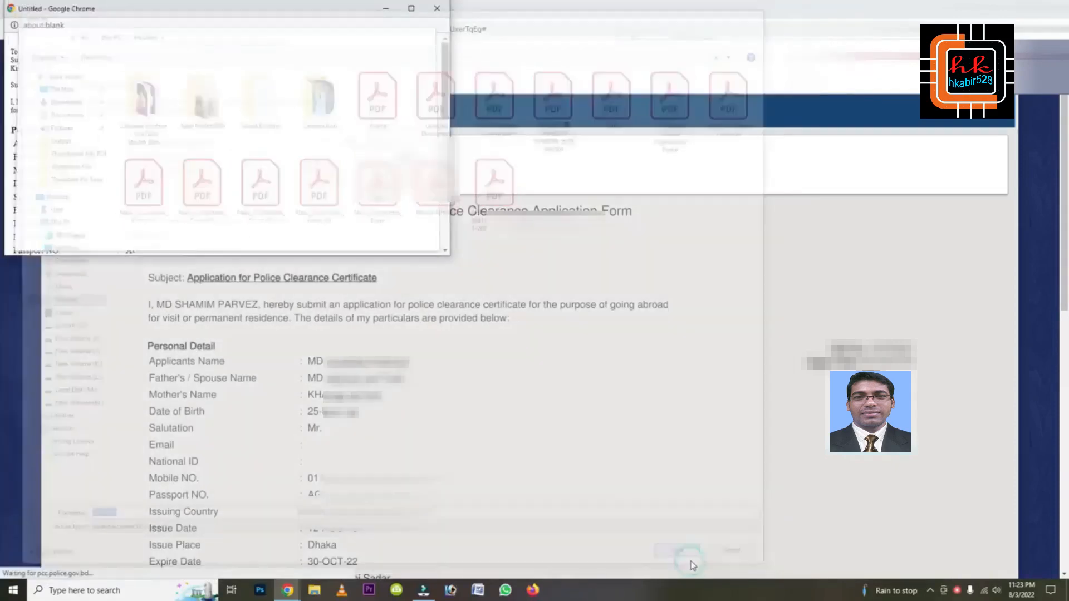
pyautogui.click(440, 10)
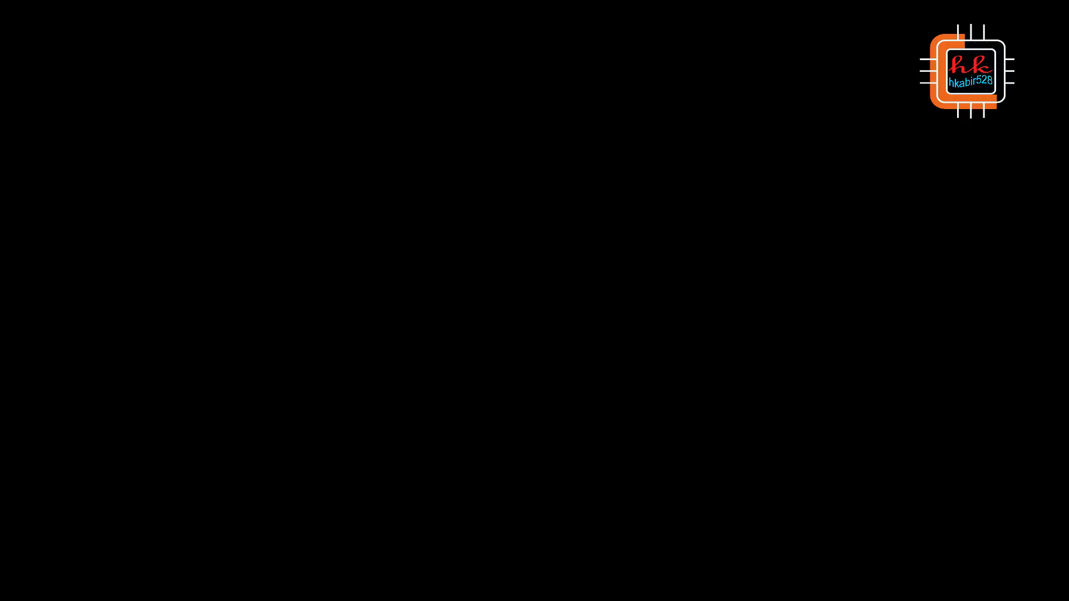